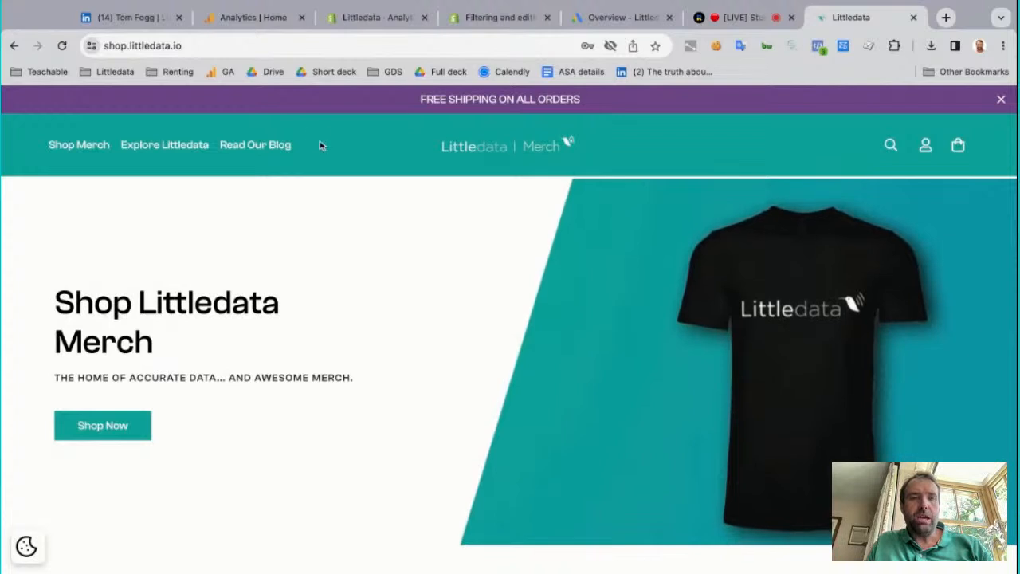
Open the store's Shop Merch collection and look through the listed products
{"action": "left_click", "coordinate": [96, 146]}
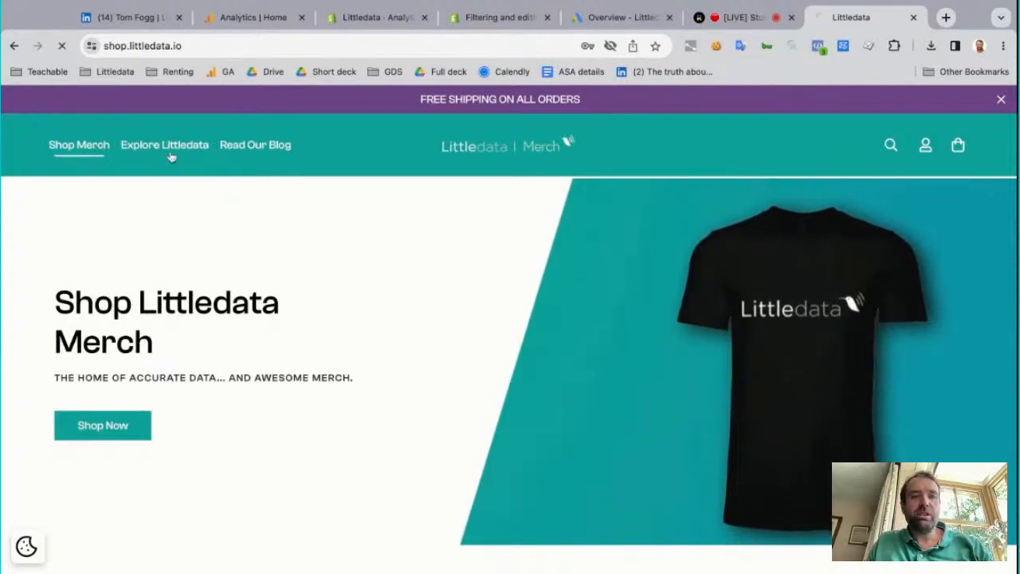
{"action": "scroll", "coordinate": [393, 301], "scroll_direction": "down", "scroll_amount": 3}
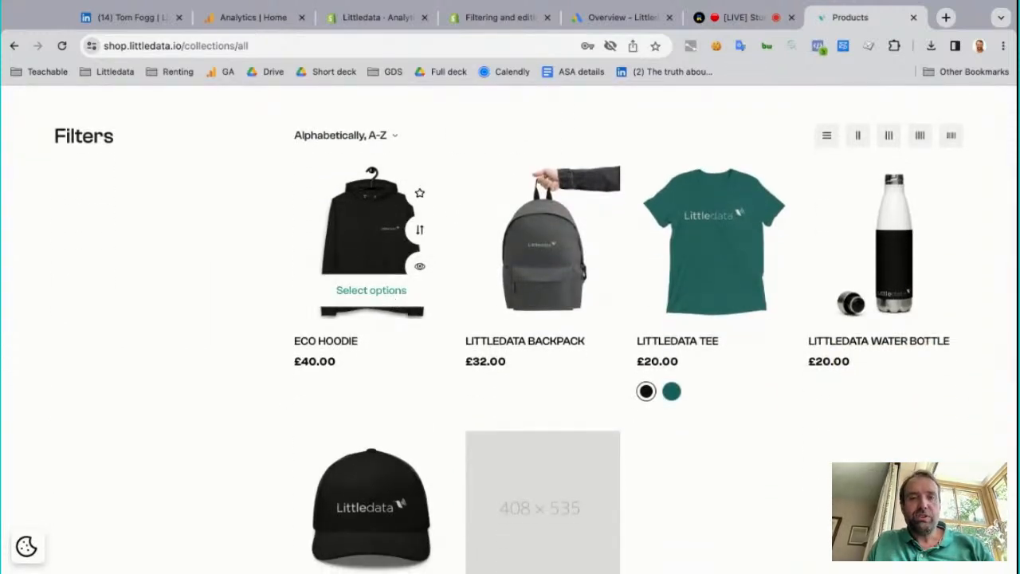
Switch to Google Analytics and view the reports snapshot for the [GA4] Littledata Store property
{"action": "left_click", "coordinate": [268, 19]}
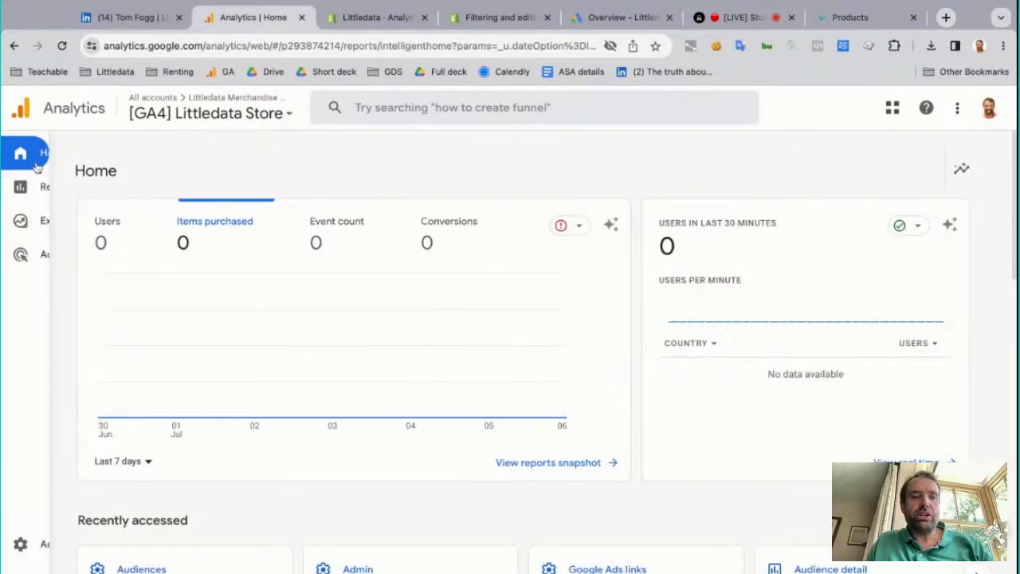
{"action": "left_click", "coordinate": [28, 188]}
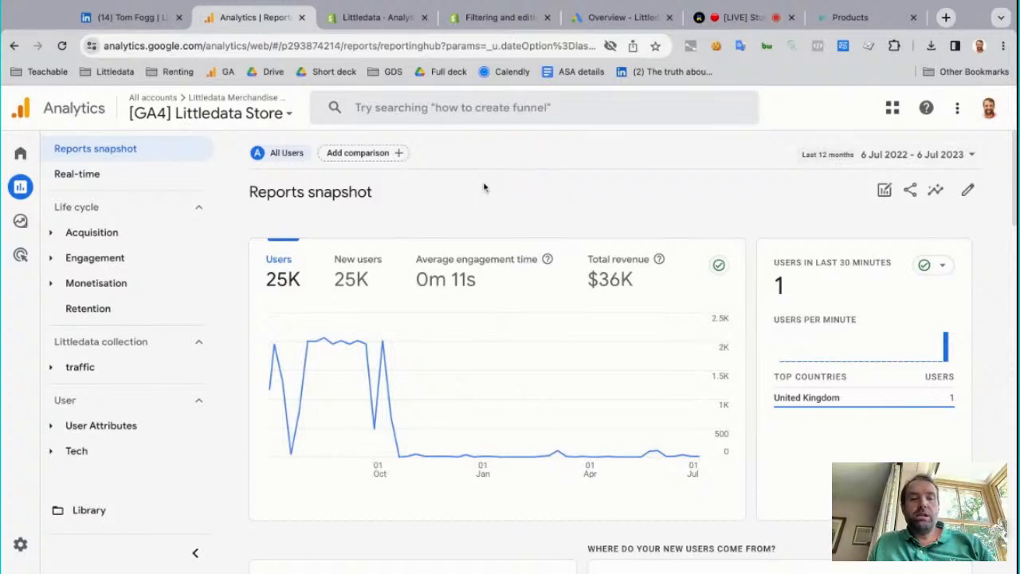
Open the Google Ads links in the property's admin settings
{"action": "mouse_move", "coordinate": [55, 226]}
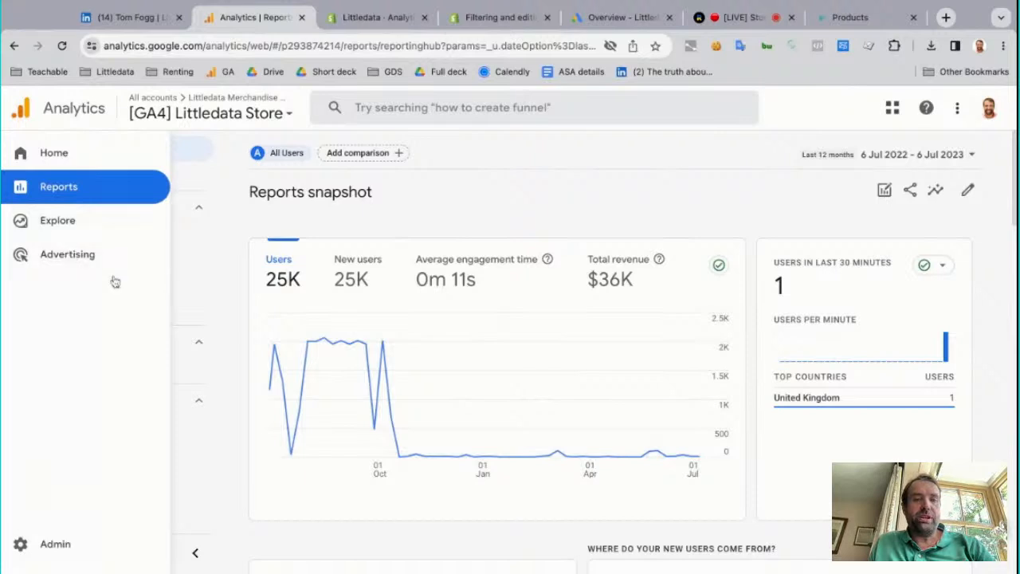
{"action": "left_click", "coordinate": [90, 552]}
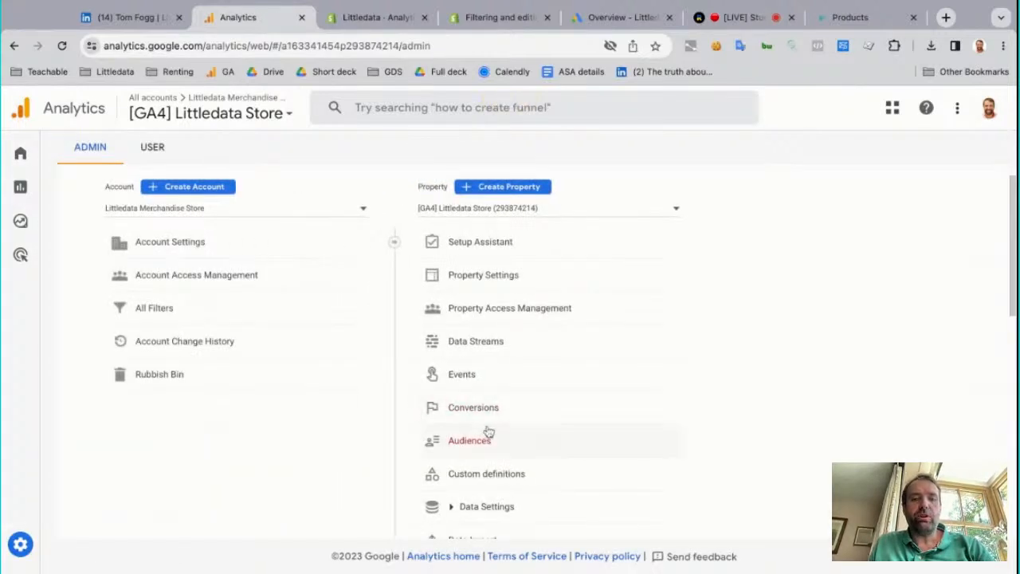
{"action": "scroll", "coordinate": [498, 442], "scroll_direction": "down", "scroll_amount": 2}
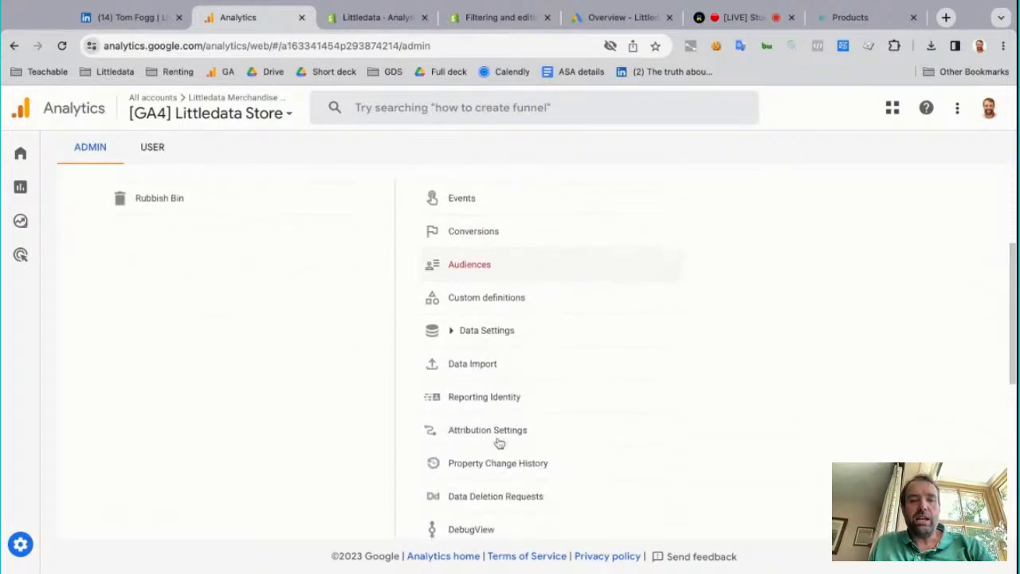
{"action": "scroll", "coordinate": [498, 426], "scroll_direction": "up", "scroll_amount": 2}
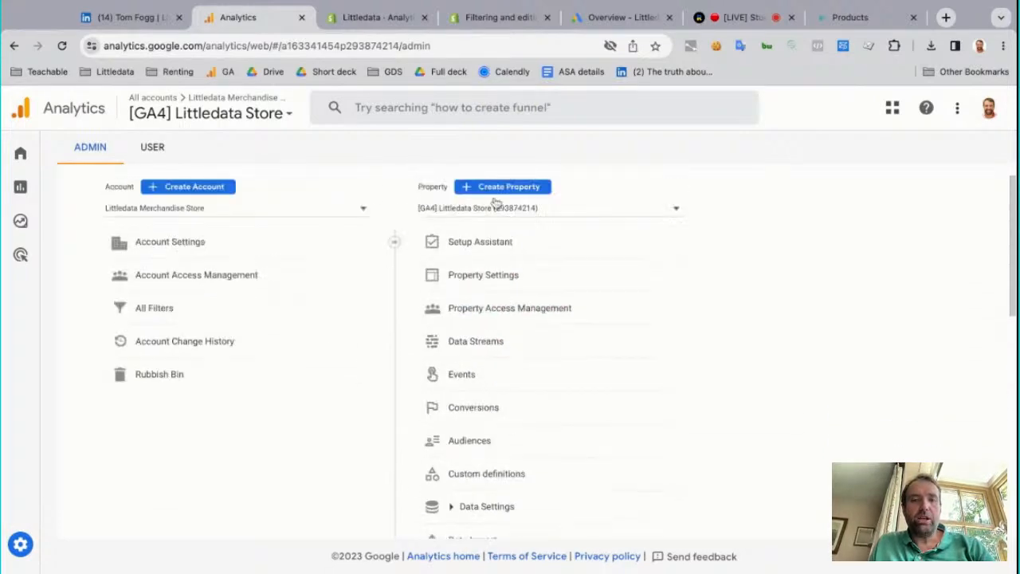
{"action": "scroll", "coordinate": [532, 384], "scroll_direction": "down", "scroll_amount": 5}
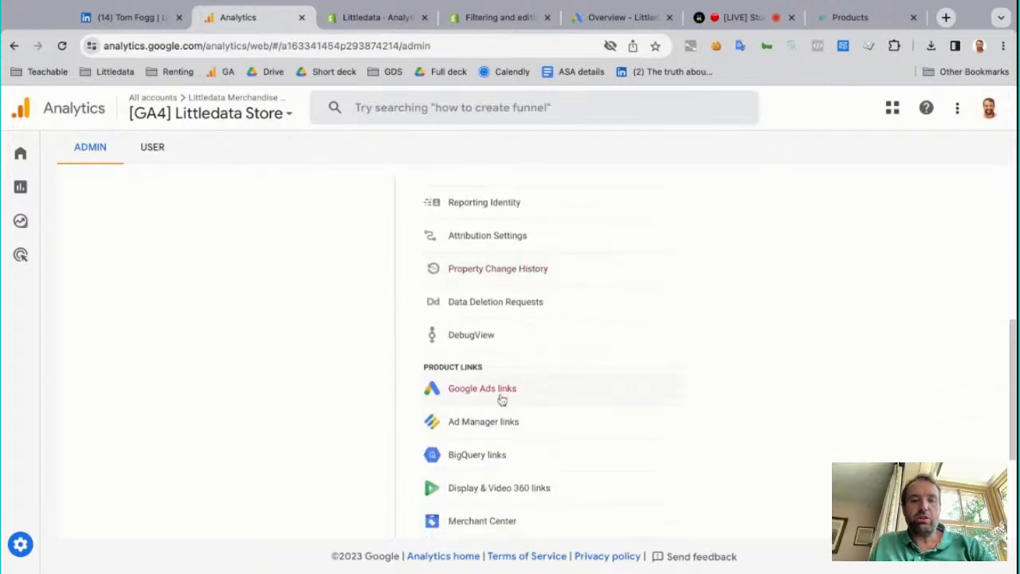
{"action": "left_click", "coordinate": [502, 396]}
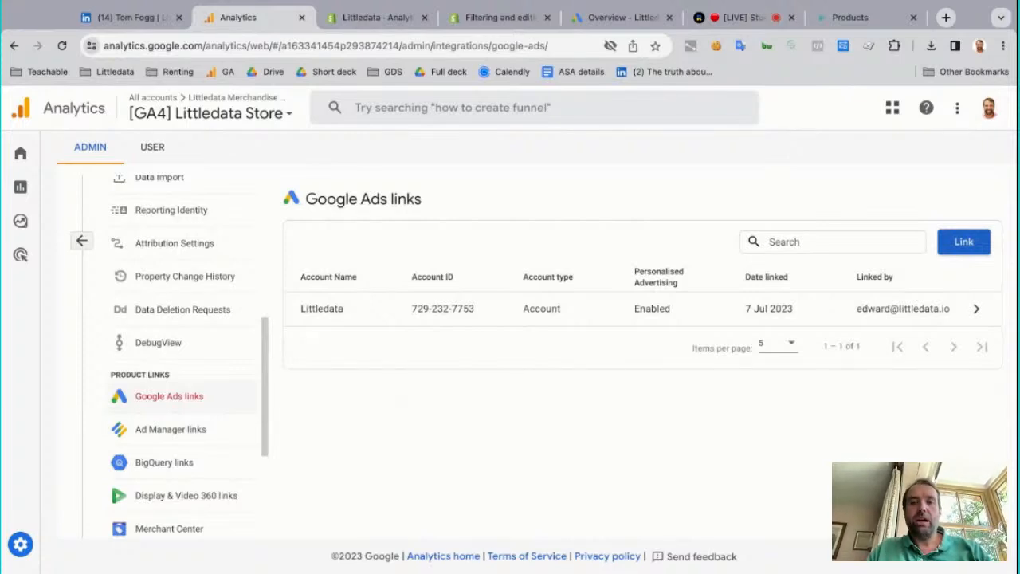
Review the Littledata Google Ads link's details, including personalised advertising, user access and follow-up suggestions, and close them
{"action": "left_click", "coordinate": [977, 308]}
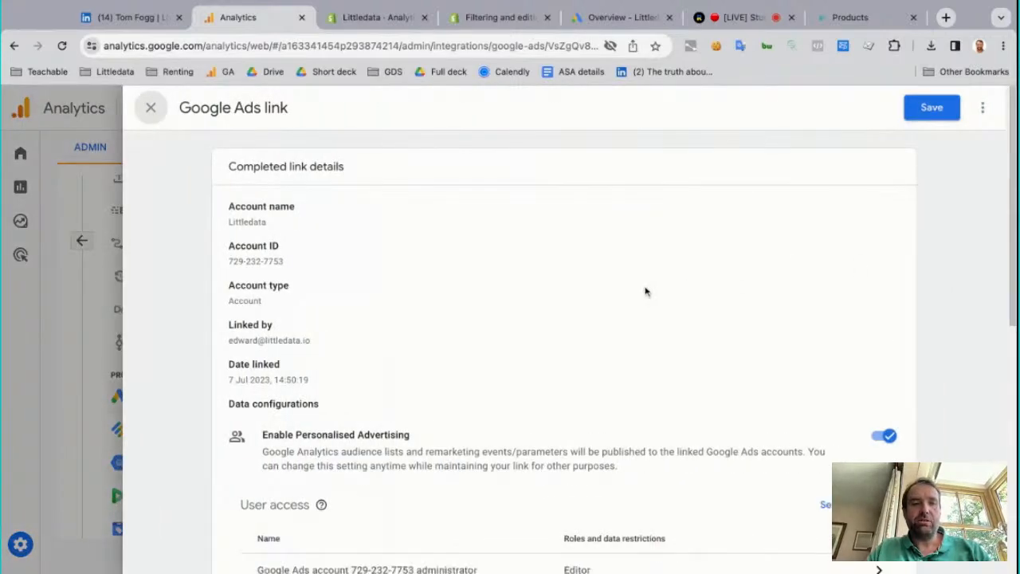
{"action": "scroll", "coordinate": [563, 358], "scroll_direction": "down", "scroll_amount": 3}
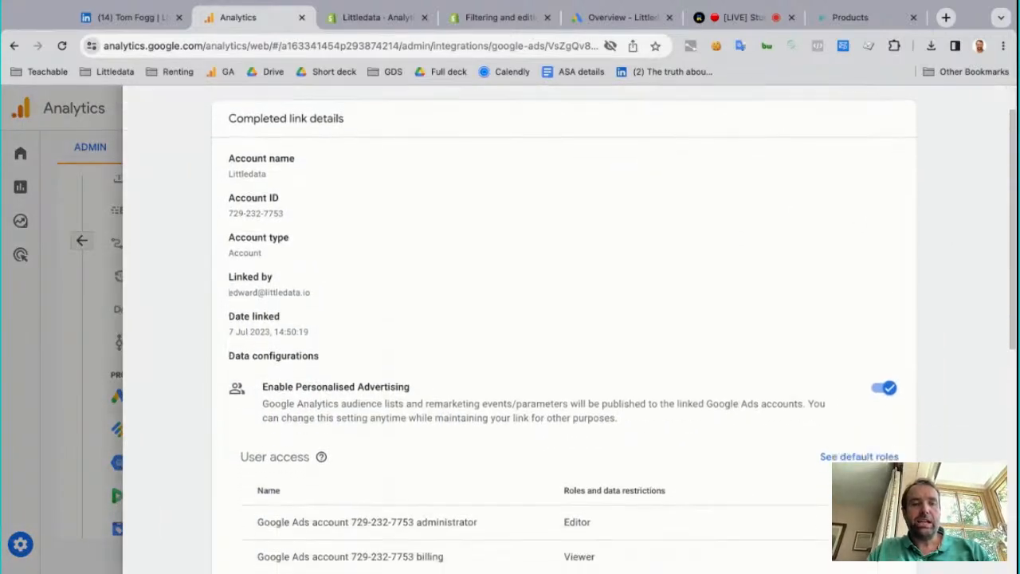
{"action": "scroll", "coordinate": [517, 256], "scroll_direction": "down", "scroll_amount": 1}
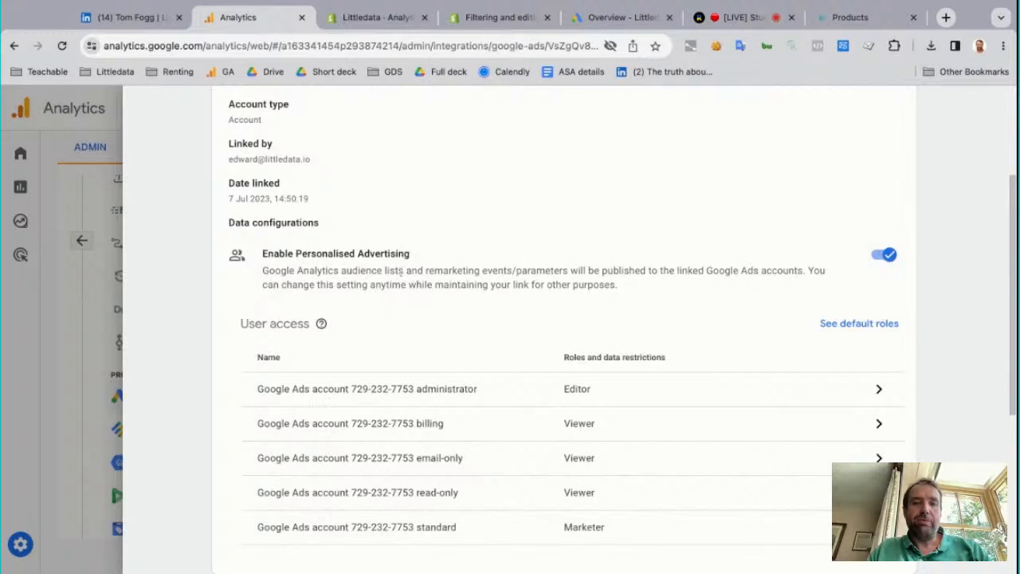
{"action": "scroll", "coordinate": [490, 278], "scroll_direction": "down", "scroll_amount": 3}
{"action": "scroll", "coordinate": [491, 279], "scroll_direction": "down", "scroll_amount": 2}
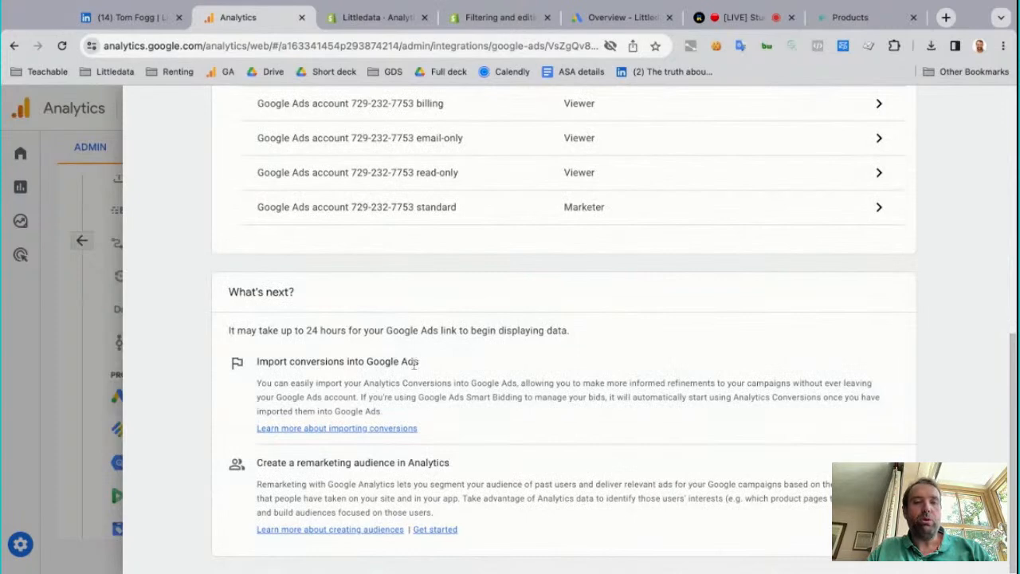
{"action": "scroll", "coordinate": [645, 330], "scroll_direction": "up", "scroll_amount": 5}
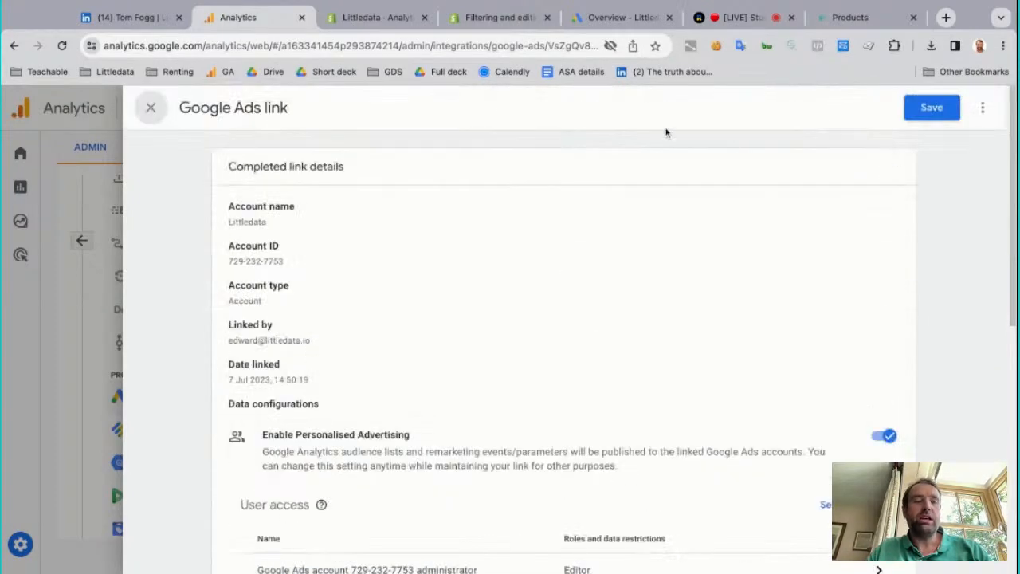
{"action": "left_click", "coordinate": [151, 108]}
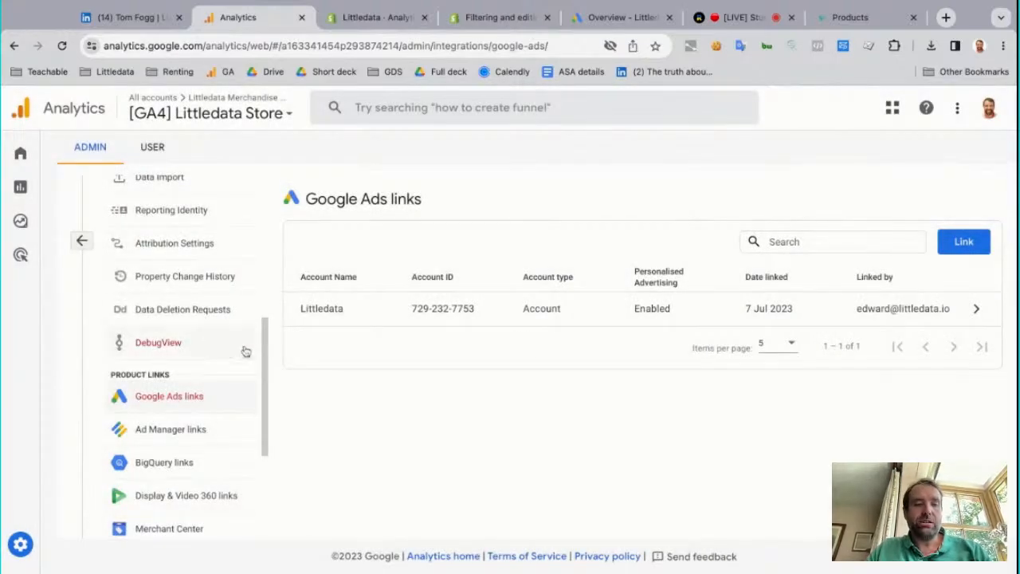
Open the property's Audiences settings and look over the existing audiences
{"action": "scroll", "coordinate": [246, 351], "scroll_direction": "up", "scroll_amount": 6}
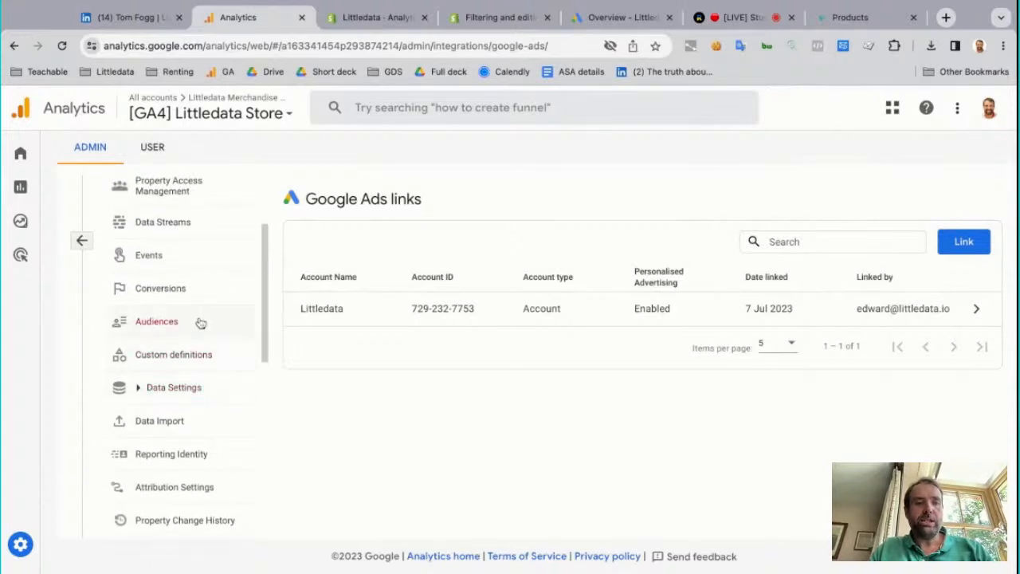
{"action": "left_click", "coordinate": [201, 322]}
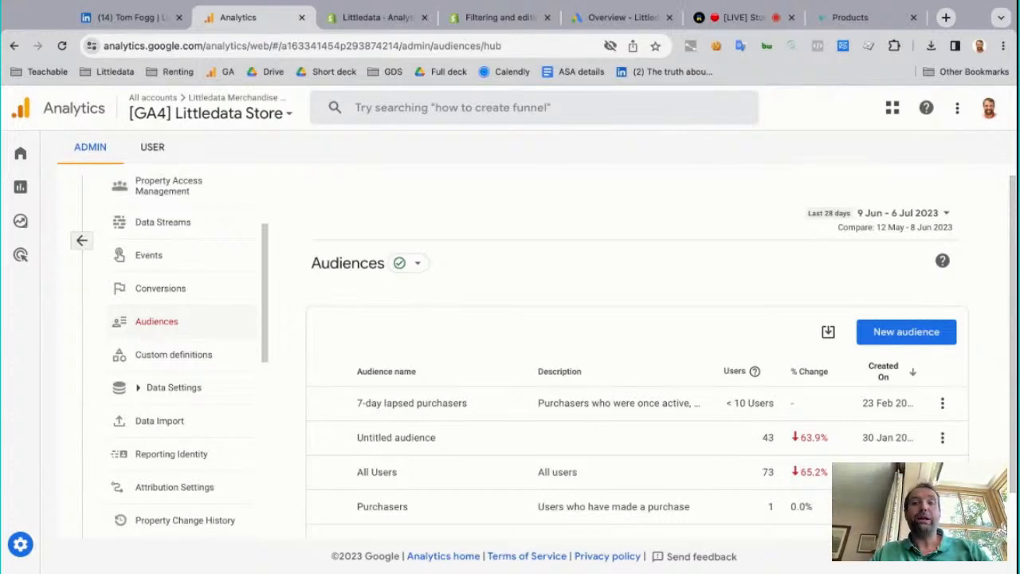
{"action": "scroll", "coordinate": [622, 380], "scroll_direction": "down", "scroll_amount": 1}
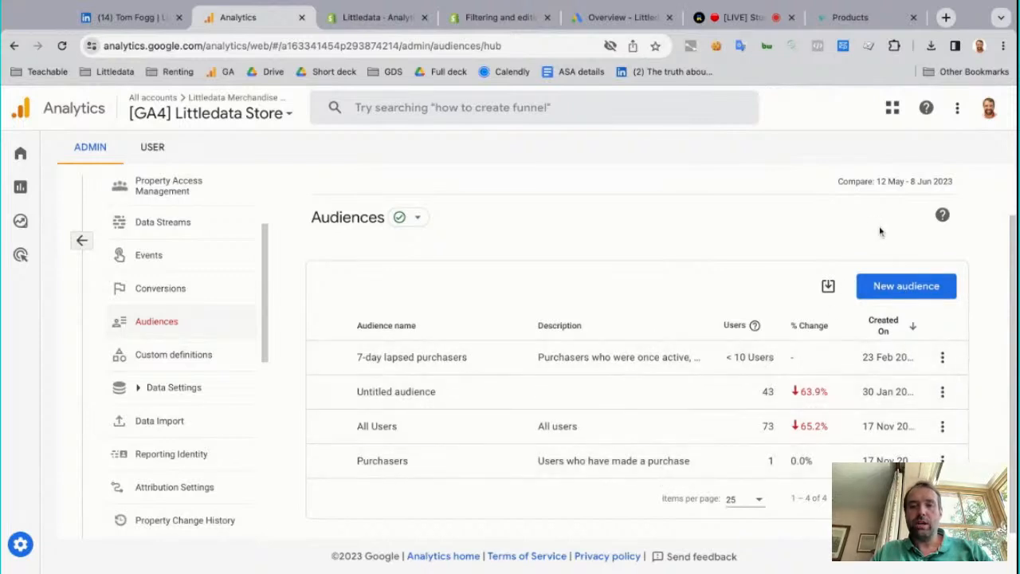
Examine the Purchasers audience report and return to the audience list
{"action": "left_click", "coordinate": [596, 460]}
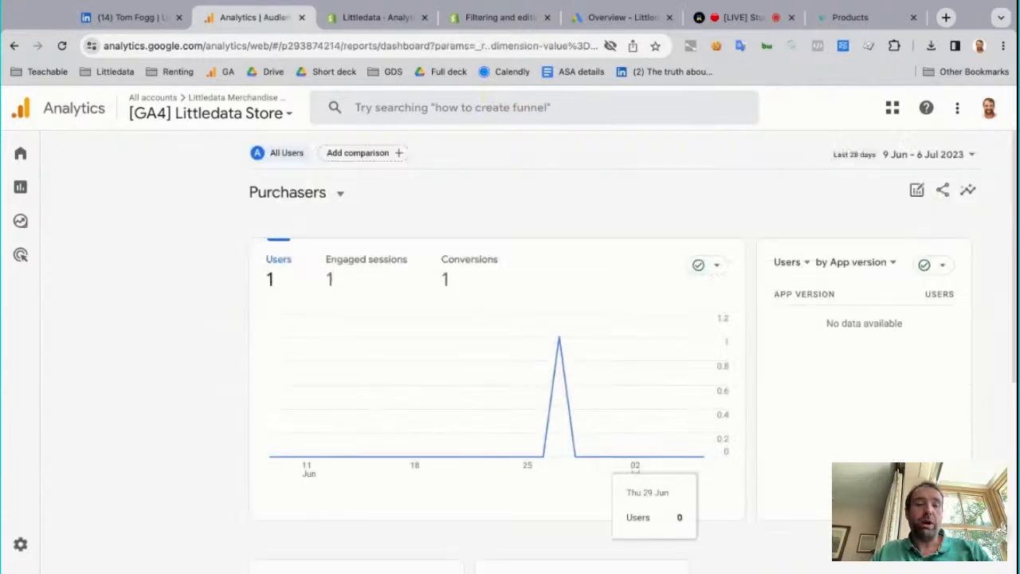
{"action": "scroll", "coordinate": [635, 471], "scroll_direction": "down", "scroll_amount": 2}
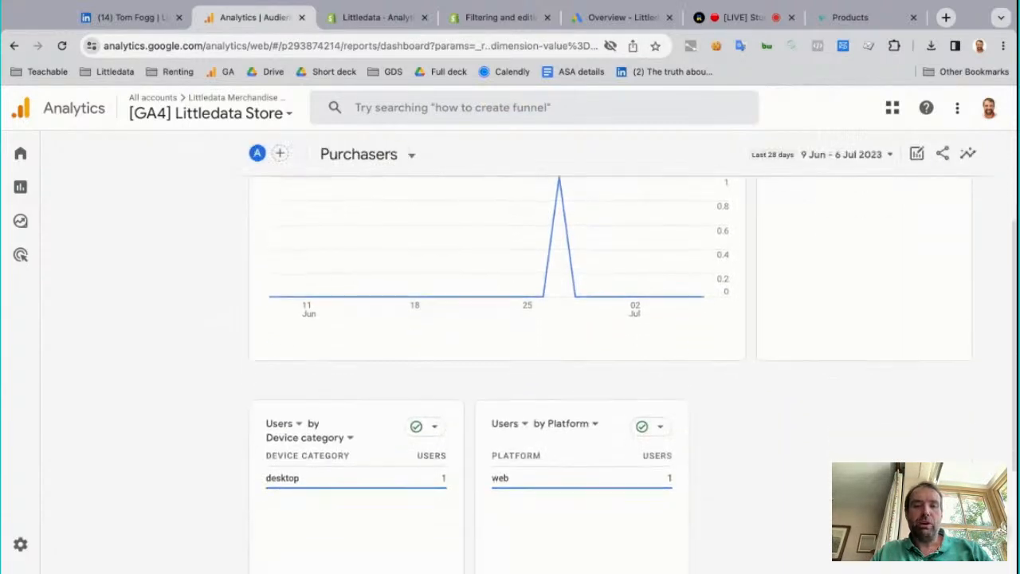
{"action": "scroll", "coordinate": [606, 470], "scroll_direction": "down", "scroll_amount": 2}
{"action": "scroll", "coordinate": [605, 470], "scroll_direction": "up", "scroll_amount": 2}
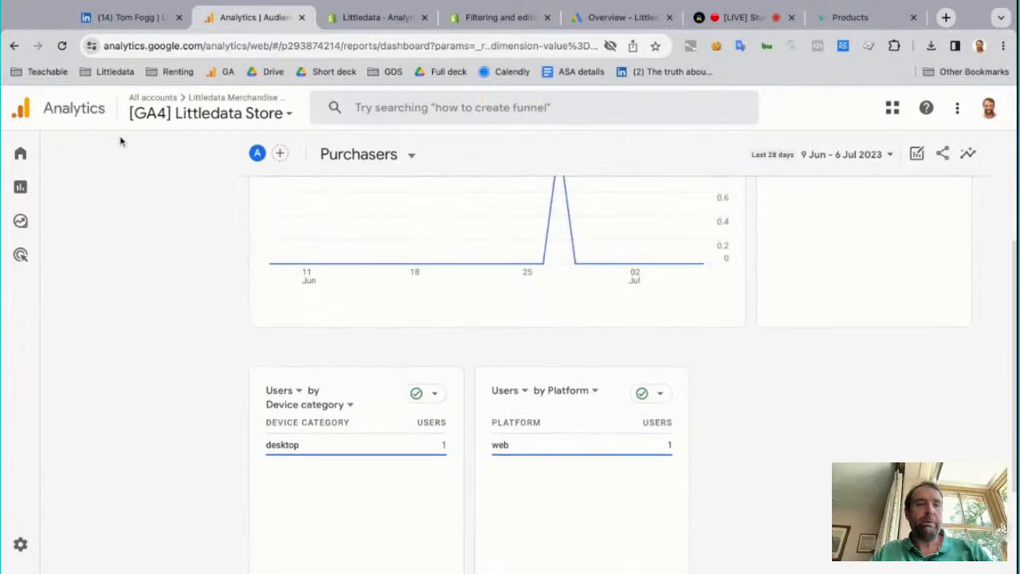
{"action": "left_click", "coordinate": [15, 47]}
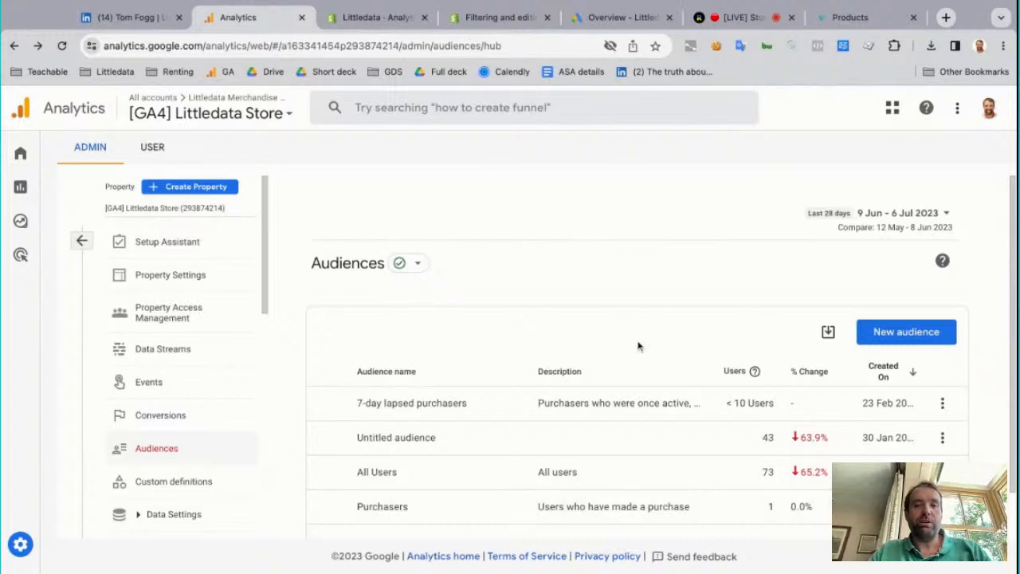
Start building a new audience and display the Predictive audience suggestions
{"action": "scroll", "coordinate": [638, 347], "scroll_direction": "down", "scroll_amount": 1}
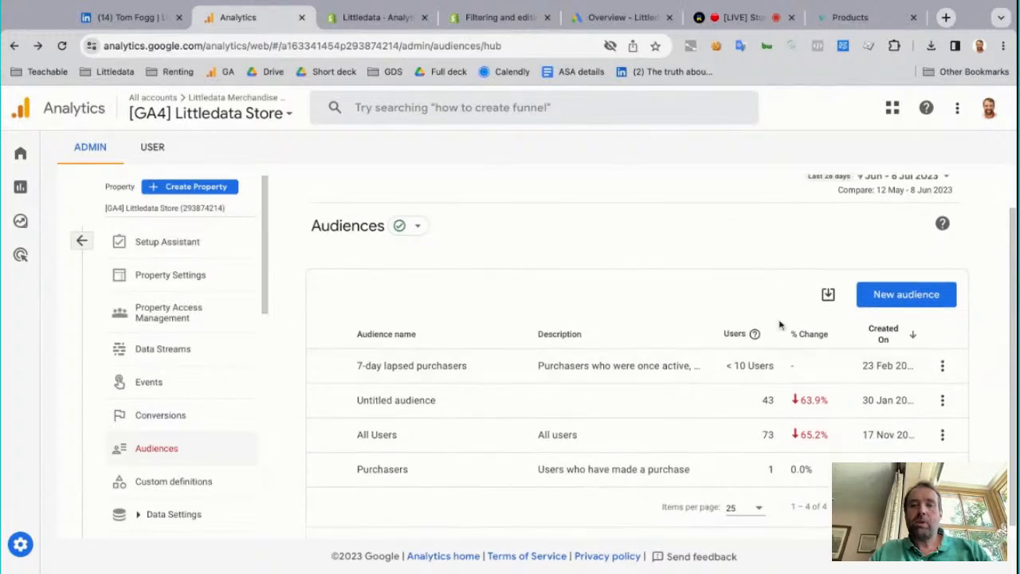
{"action": "left_click", "coordinate": [883, 303]}
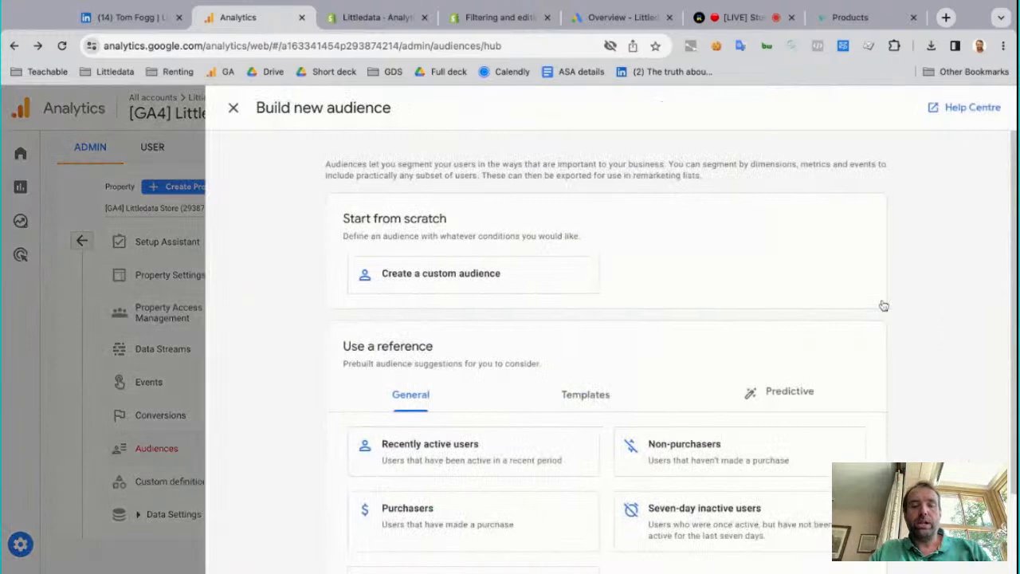
{"action": "scroll", "coordinate": [883, 303], "scroll_direction": "down", "scroll_amount": 3}
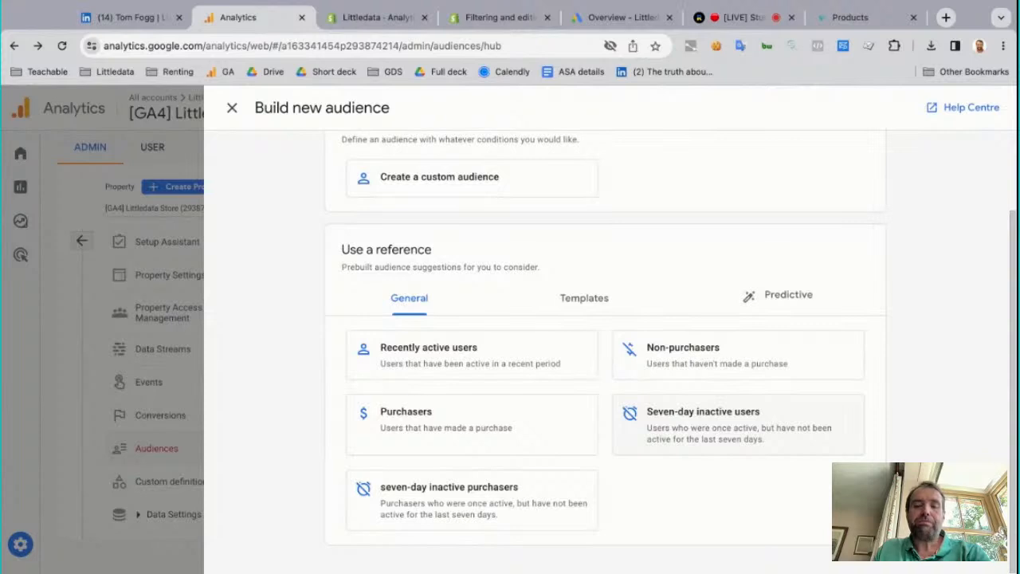
{"action": "left_click", "coordinate": [800, 303]}
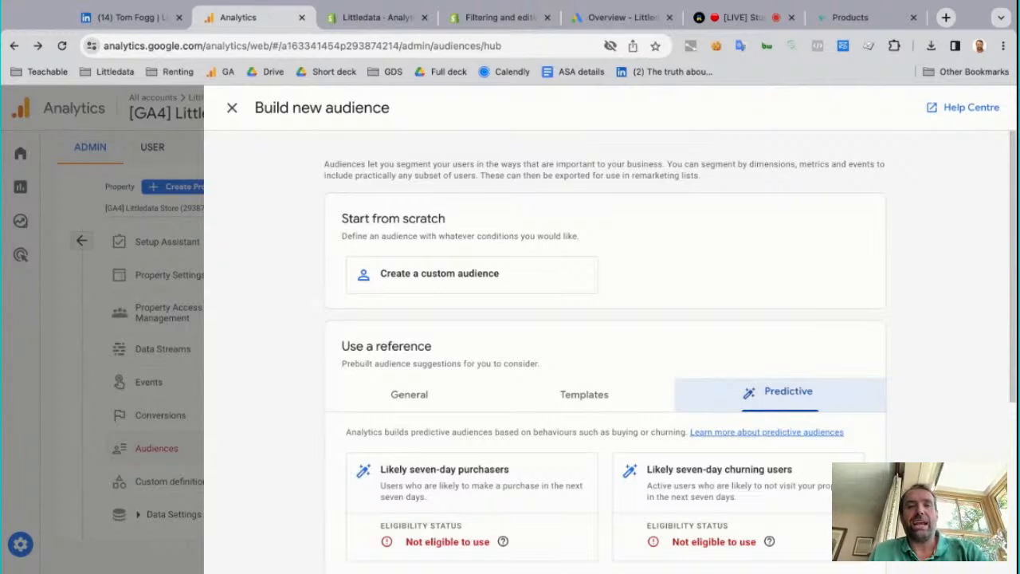
Review the suggested predictive audiences and their eligibility status
{"action": "scroll", "coordinate": [669, 350], "scroll_direction": "down", "scroll_amount": 1}
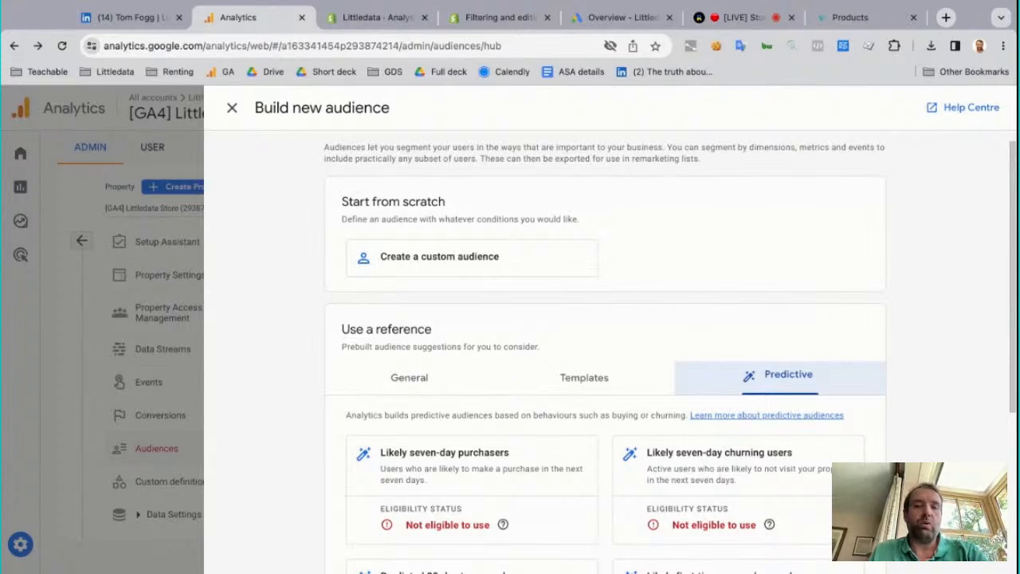
{"action": "scroll", "coordinate": [606, 351], "scroll_direction": "down", "scroll_amount": 3}
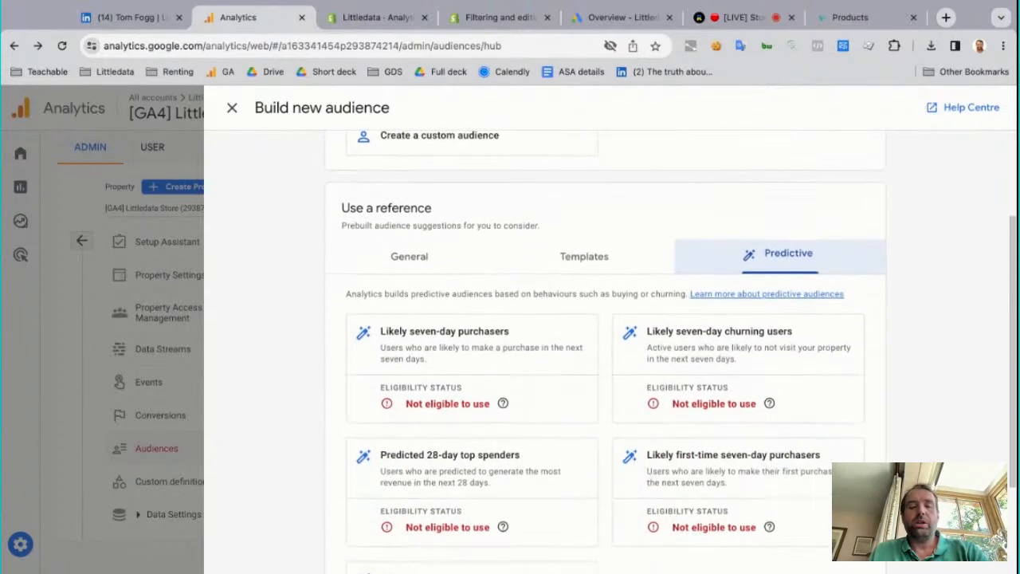
{"action": "scroll", "coordinate": [499, 449], "scroll_direction": "down", "scroll_amount": 3}
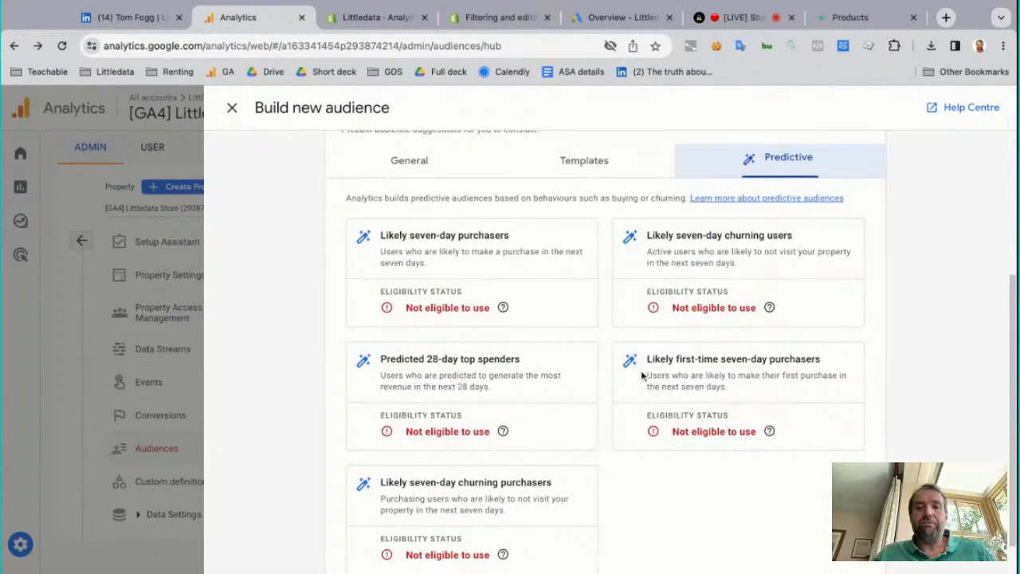
{"action": "scroll", "coordinate": [726, 437], "scroll_direction": "down", "scroll_amount": 1}
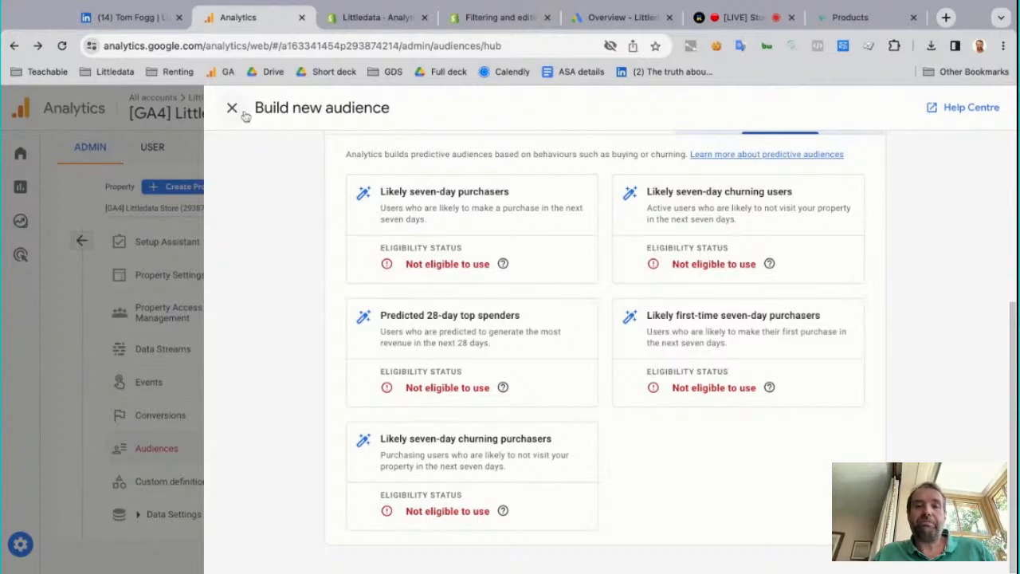
{"action": "scroll", "coordinate": [387, 255], "scroll_direction": "up", "scroll_amount": 4}
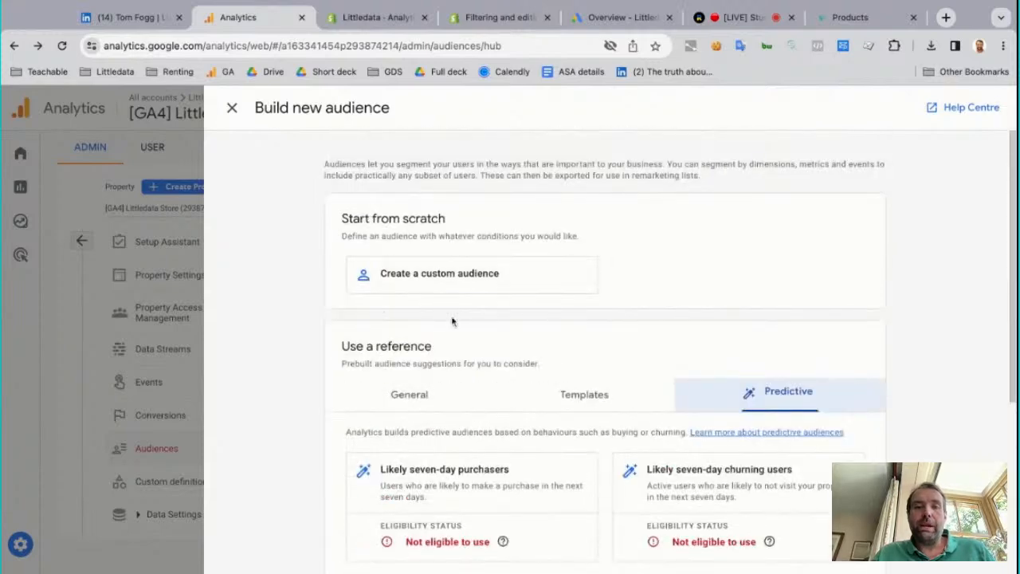
Create a custom audience from scratch and name it "interested purchasers for dog food"
{"action": "left_click", "coordinate": [470, 279]}
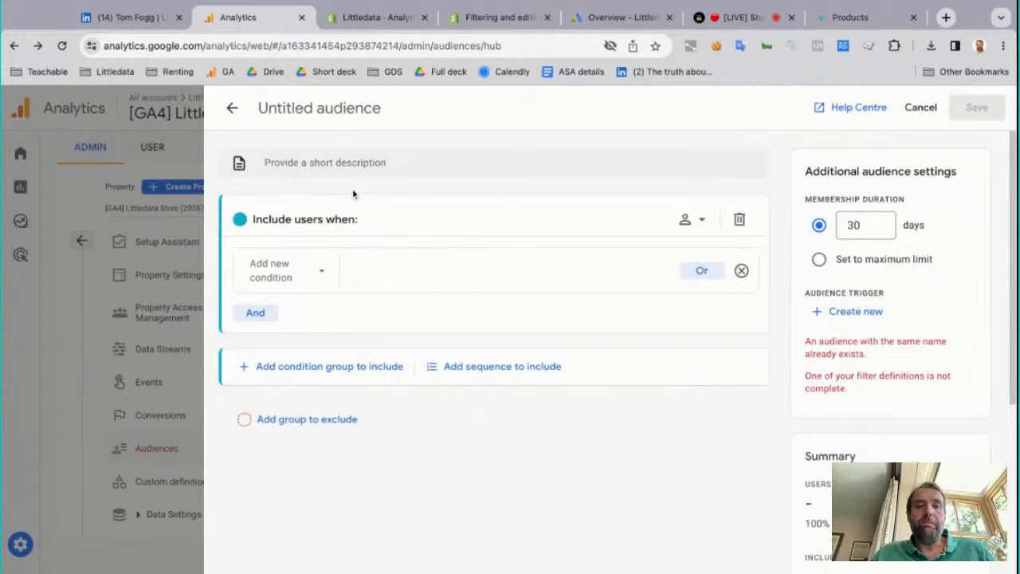
{"action": "left_click", "coordinate": [341, 101]}
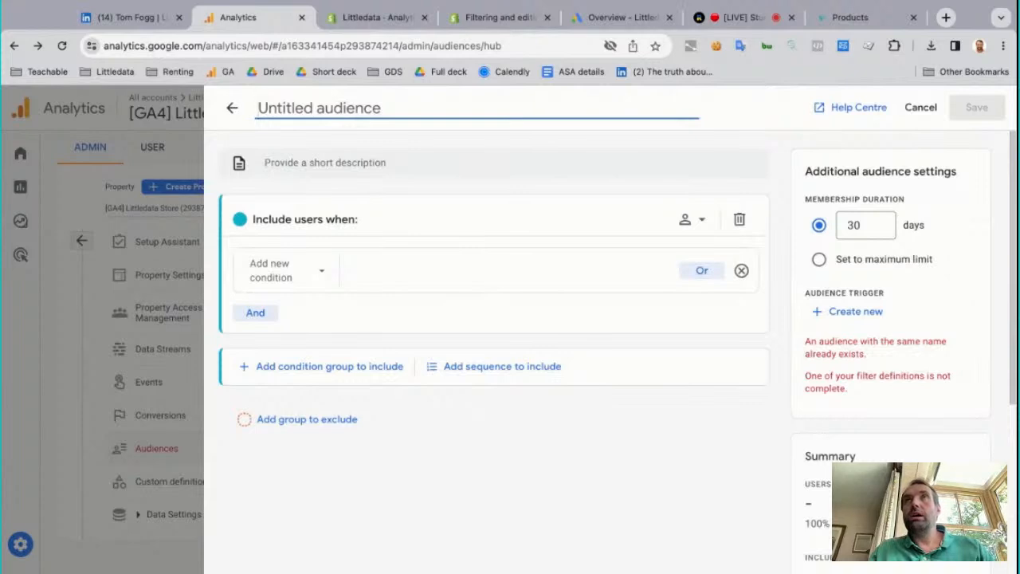
{"action": "type", "text": "interested "}
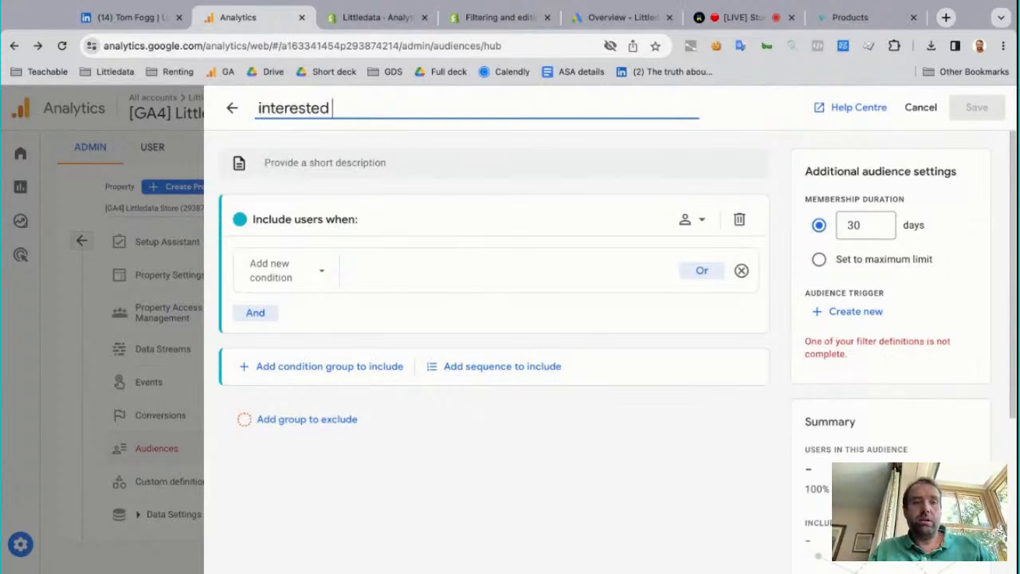
{"action": "type", "text": "purchasers"}
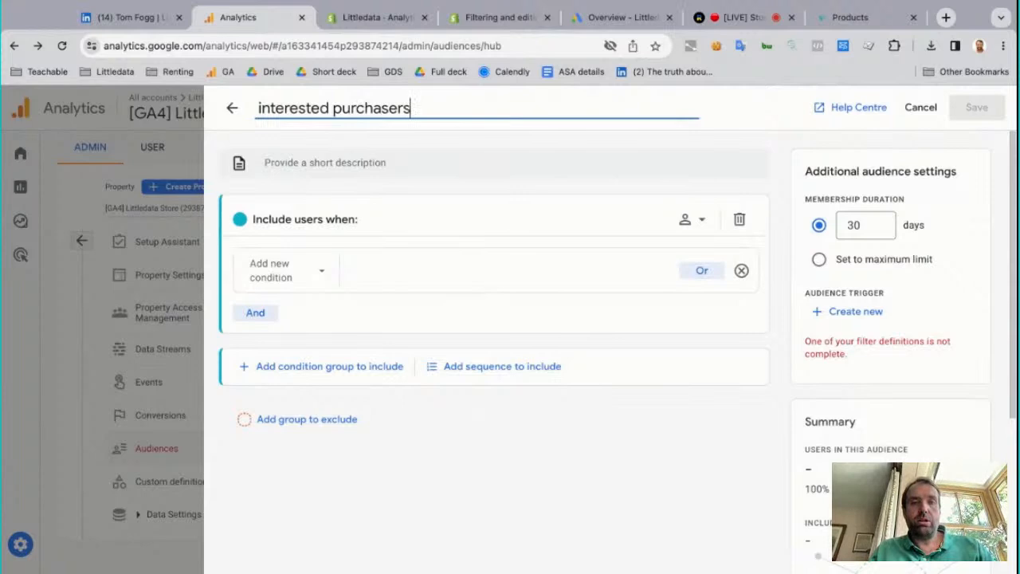
{"action": "type", "text": " for "}
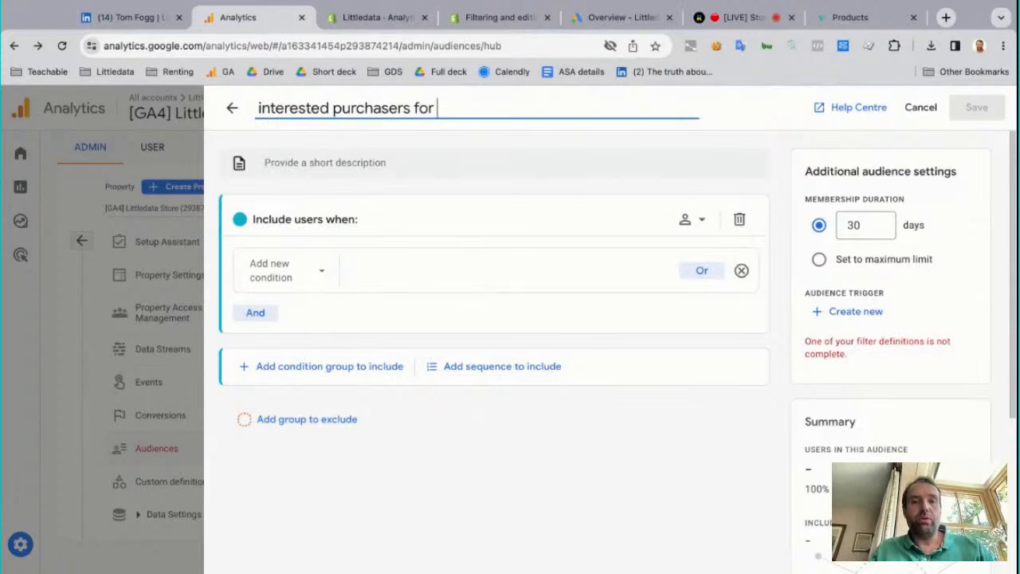
{"action": "type", "text": "dog food"}
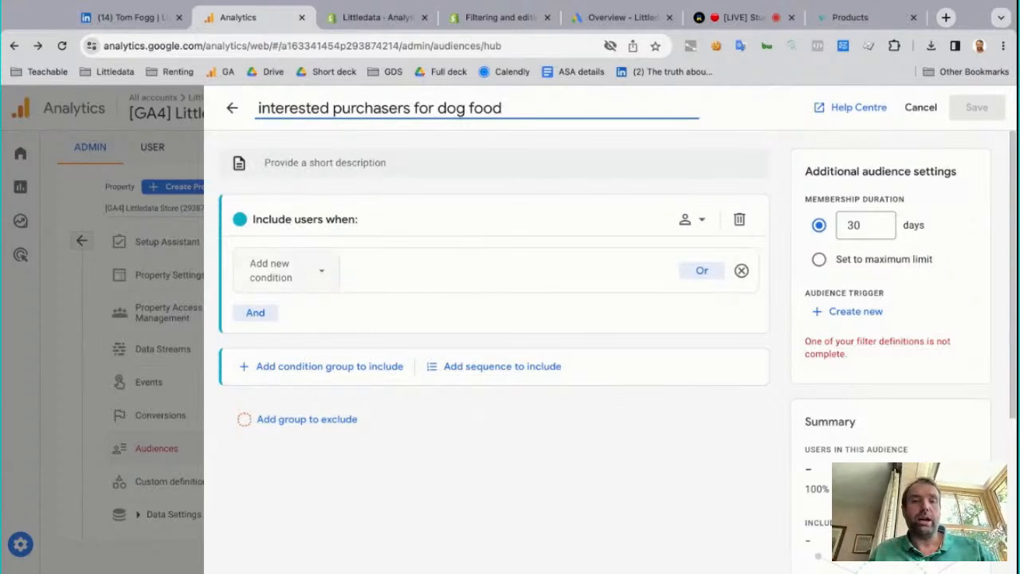
Add an include condition on the event-scoped E-commerce dimension Category with the filter contains "dog food"
{"action": "left_click", "coordinate": [321, 271]}
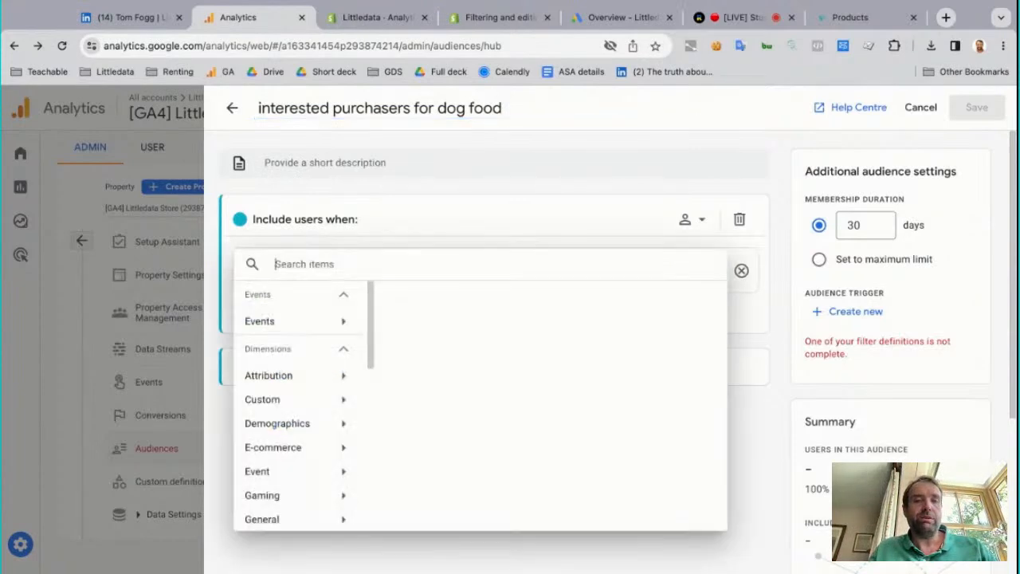
{"action": "left_click", "coordinate": [311, 446]}
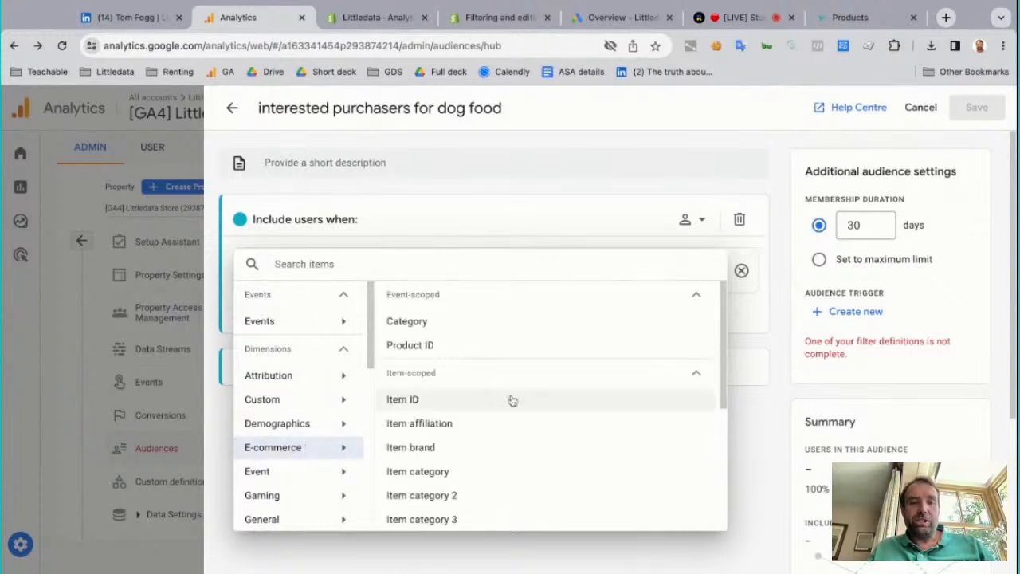
{"action": "left_click", "coordinate": [469, 328]}
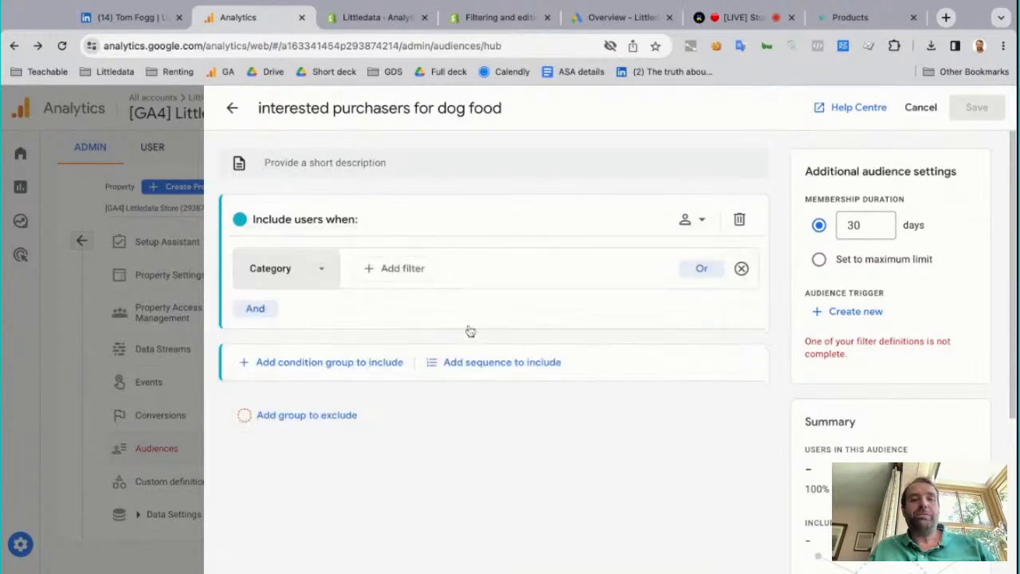
{"action": "left_click", "coordinate": [407, 279]}
{"action": "left_click", "coordinate": [431, 341]}
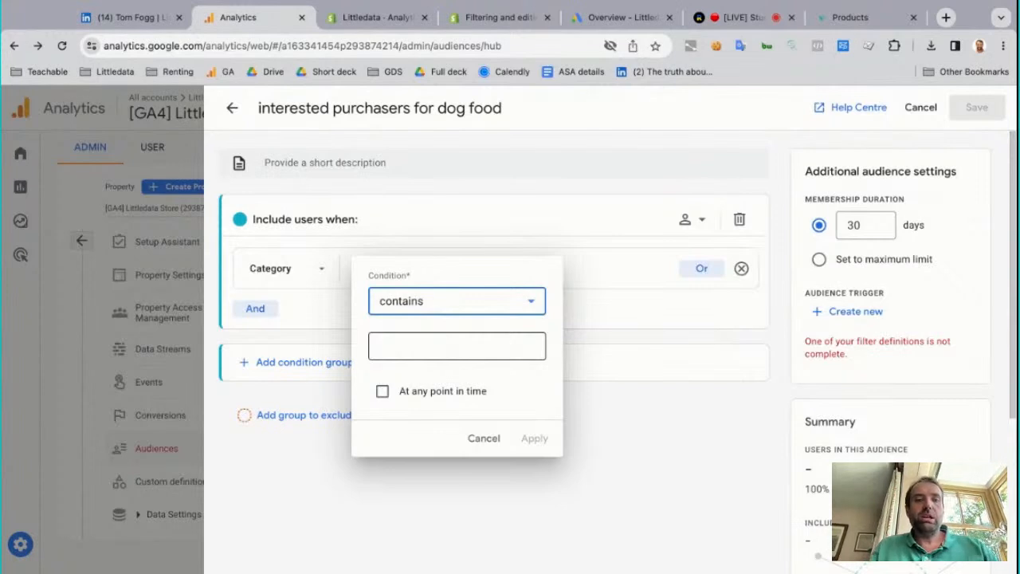
{"action": "left_click", "coordinate": [456, 346]}
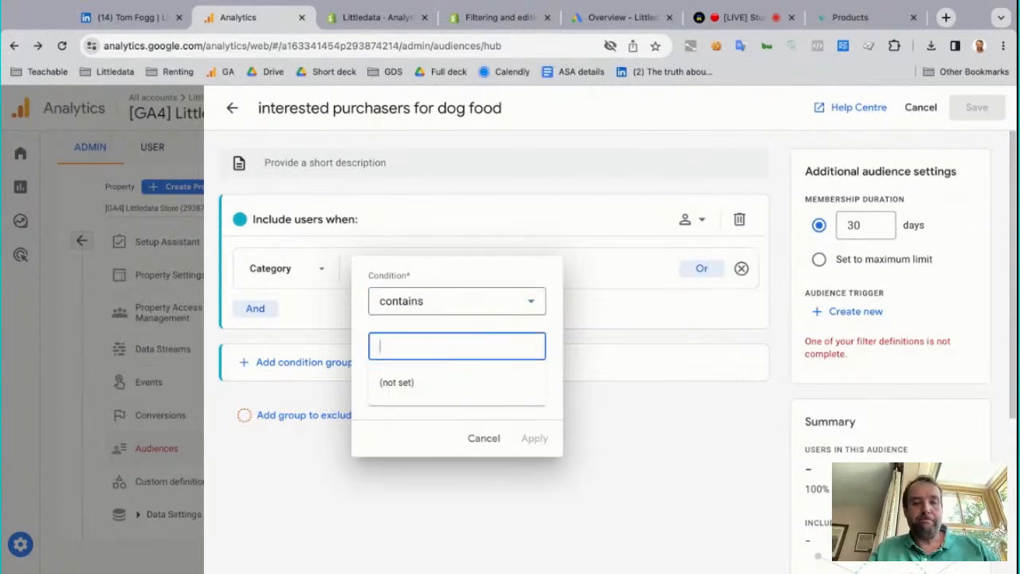
{"action": "type", "text": "dog food"}
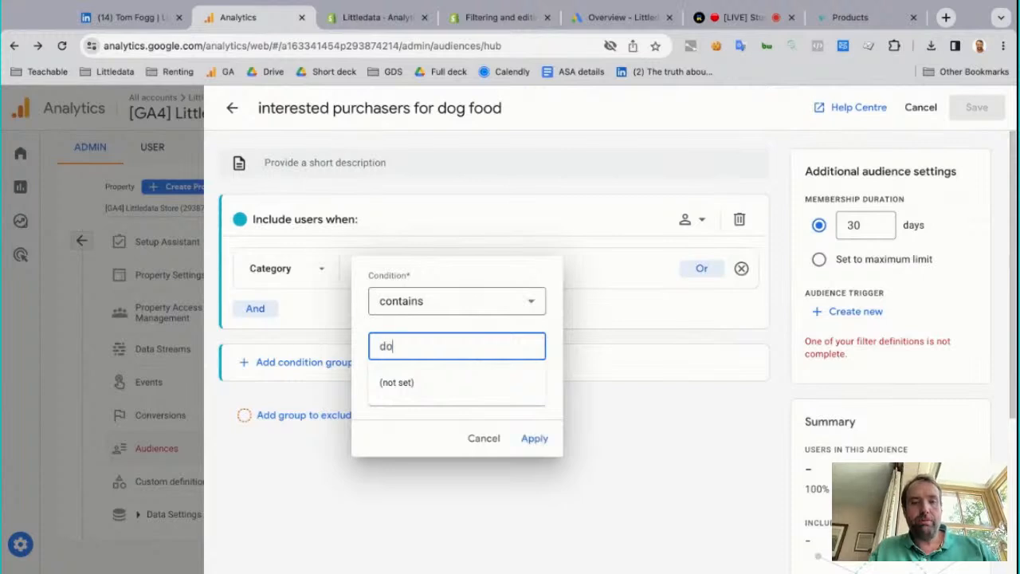
{"action": "left_click", "coordinate": [540, 441]}
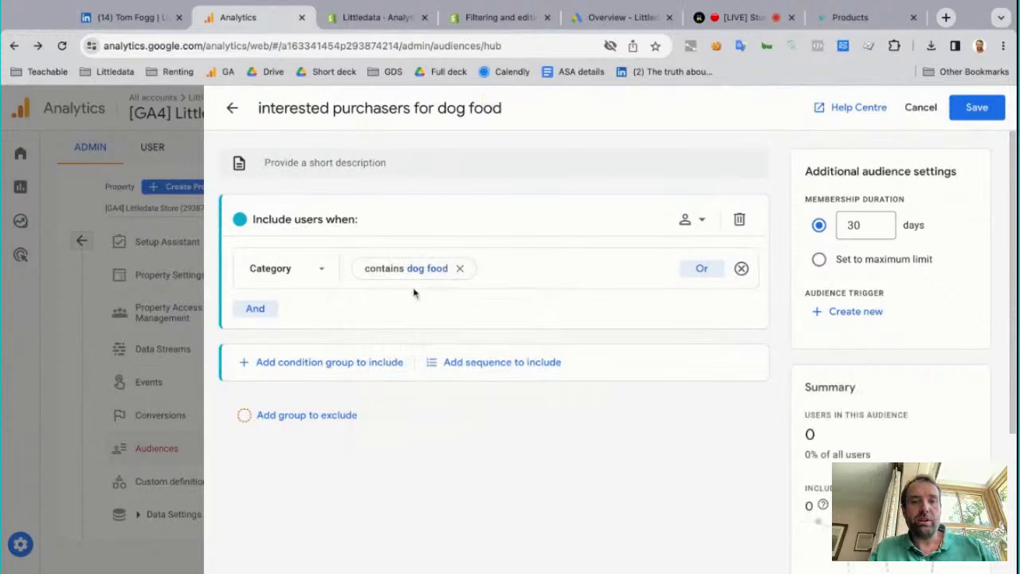
Start a second AND condition, look through its E-commerce dimensions, and leave the audience builder without saving
{"action": "left_click", "coordinate": [249, 307]}
{"action": "left_click", "coordinate": [270, 337]}
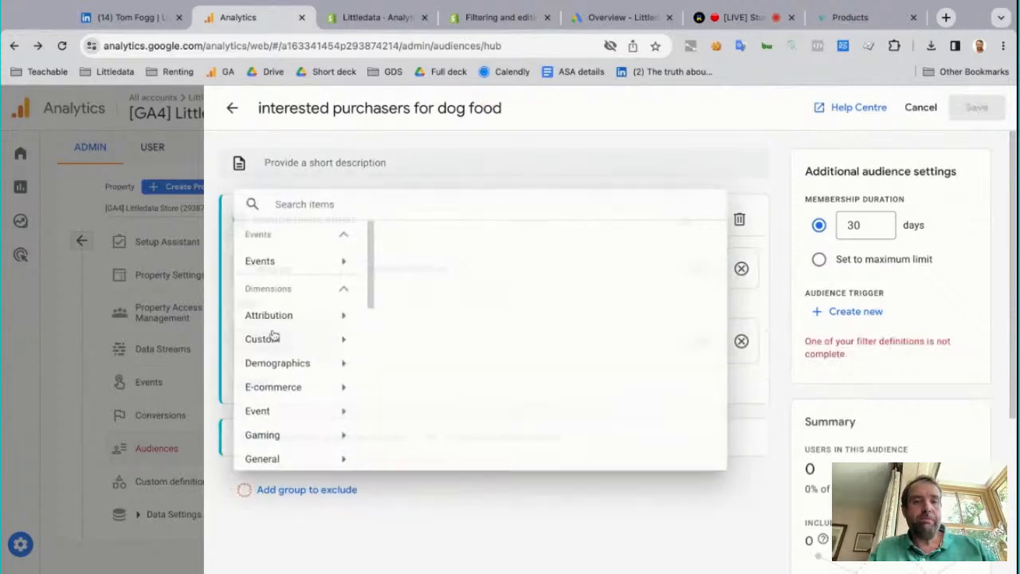
{"action": "left_click", "coordinate": [279, 385]}
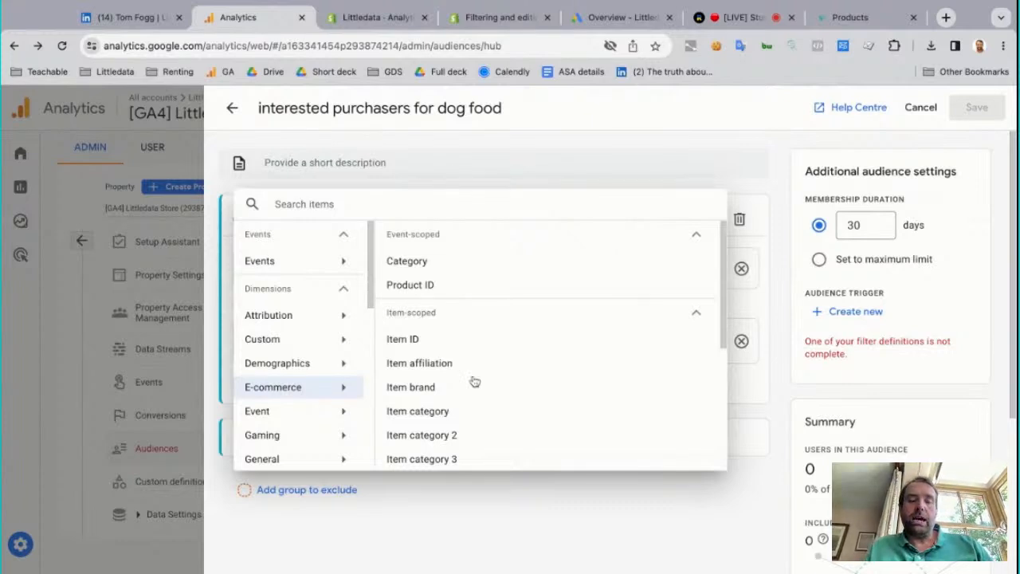
{"action": "scroll", "coordinate": [542, 343], "scroll_direction": "down", "scroll_amount": 4}
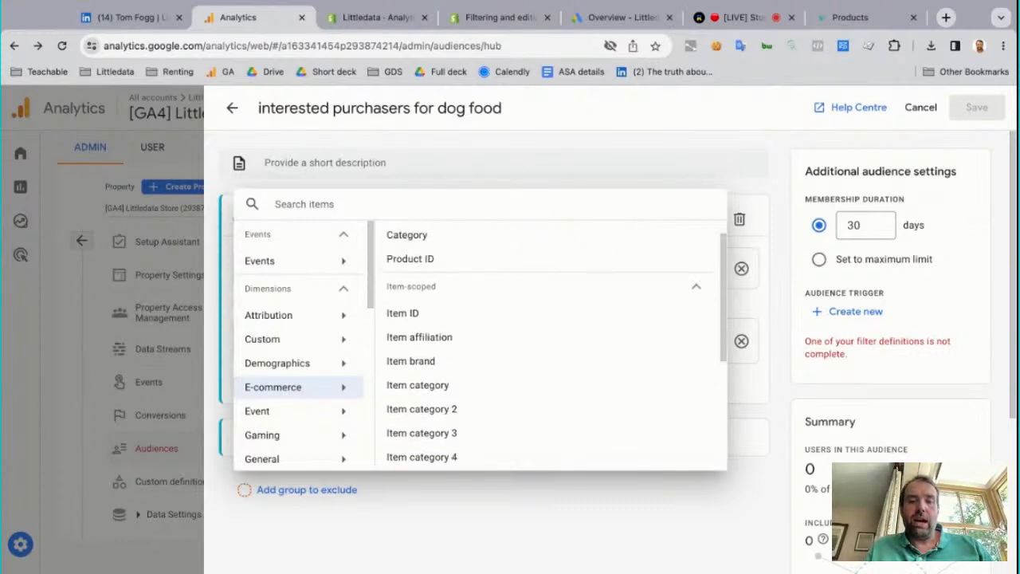
{"action": "scroll", "coordinate": [550, 367], "scroll_direction": "down", "scroll_amount": 1}
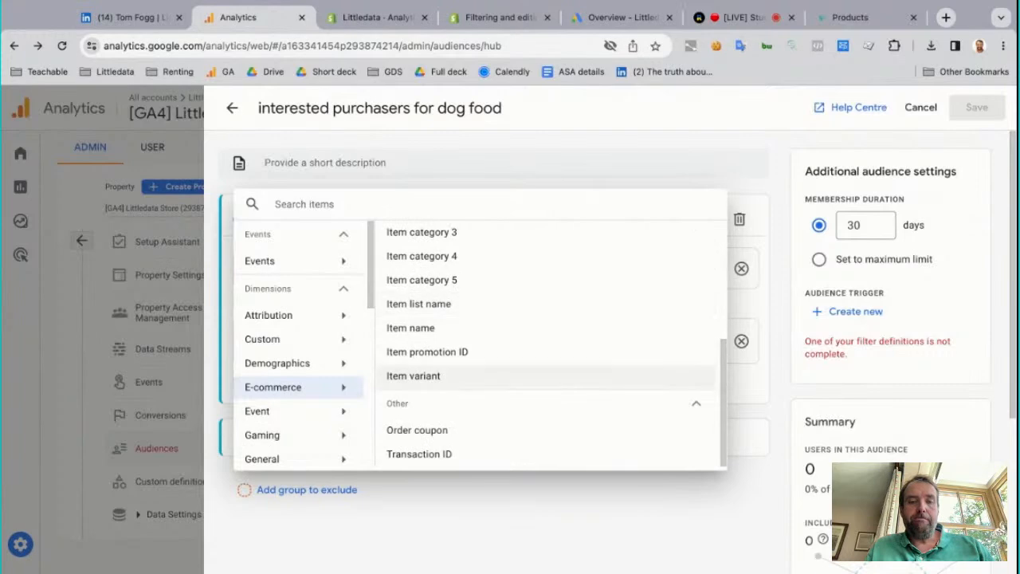
{"action": "scroll", "coordinate": [550, 375], "scroll_direction": "up", "scroll_amount": 5}
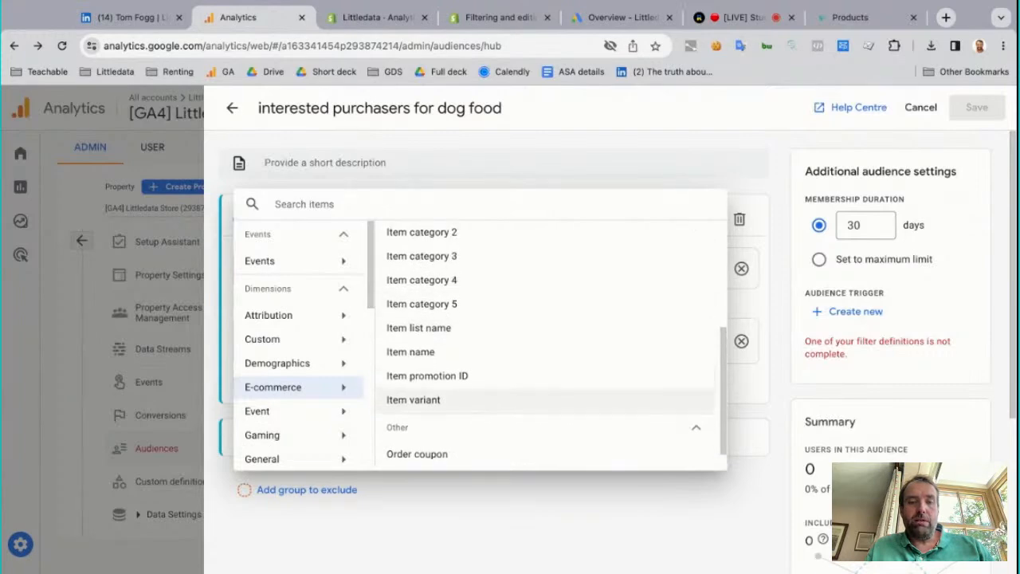
{"action": "key", "text": "Escape"}
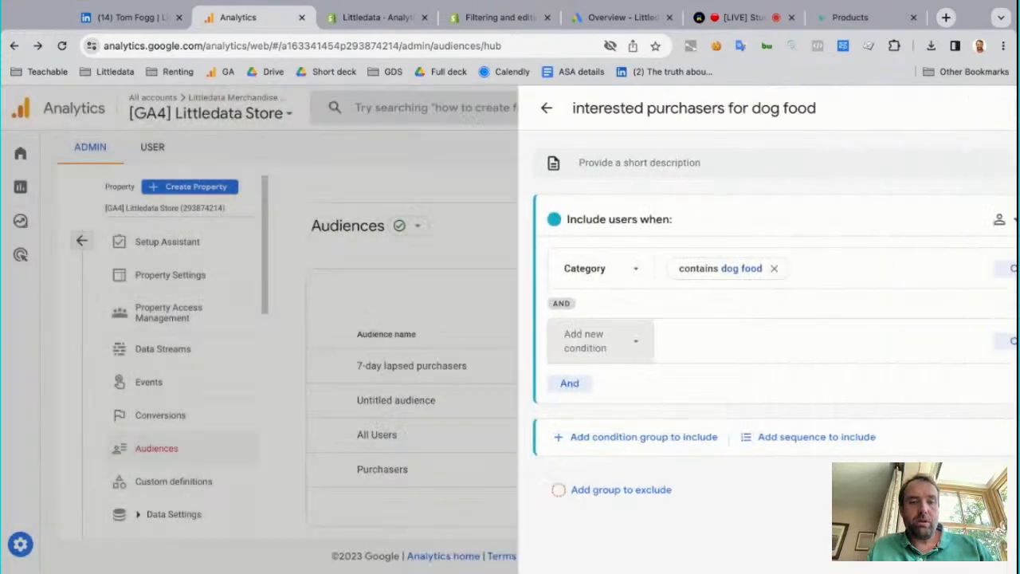
Start a new custom audience from scratch and name it "dog food potential potention purchasers"
{"action": "left_click", "coordinate": [904, 301]}
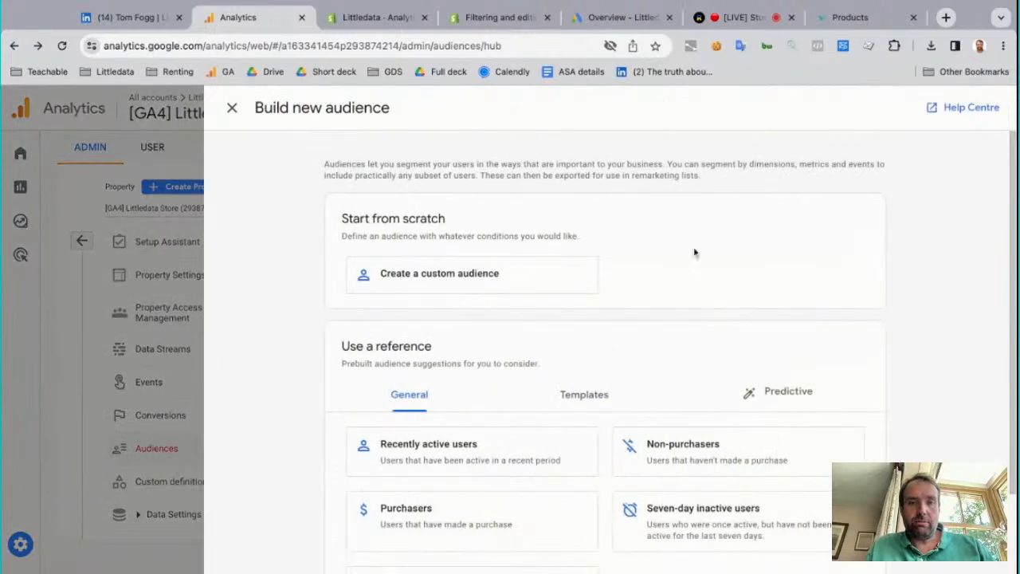
{"action": "left_click", "coordinate": [526, 283]}
{"action": "left_click", "coordinate": [360, 106]}
{"action": "type", "text": "dog "}
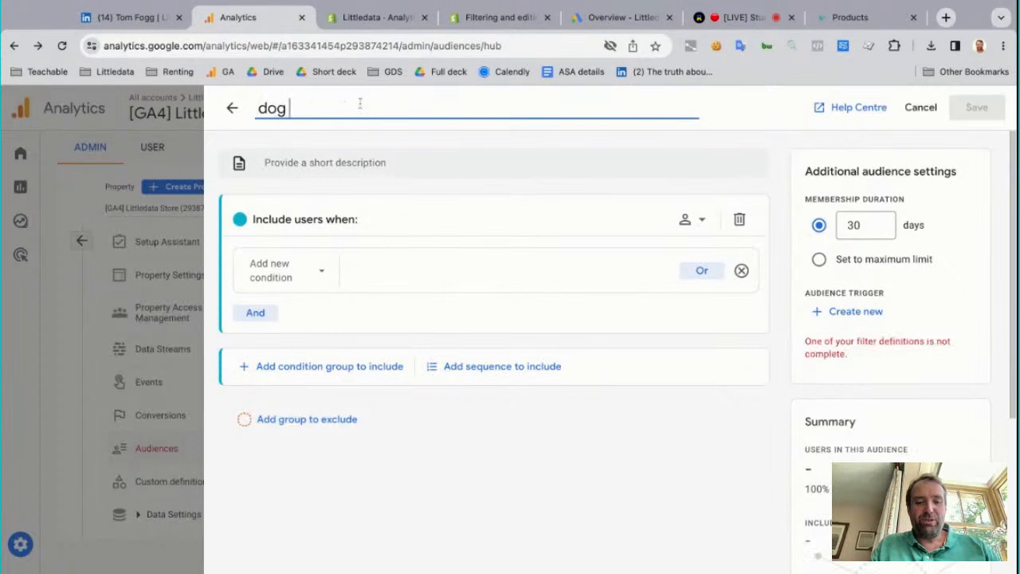
{"action": "type", "text": "food potential"}
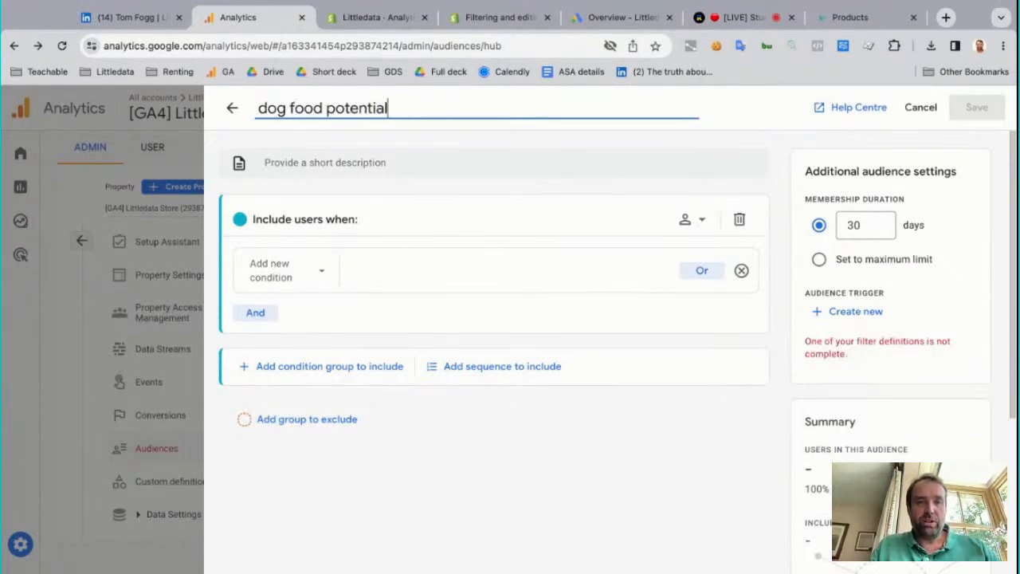
{"action": "type", "text": " potention "}
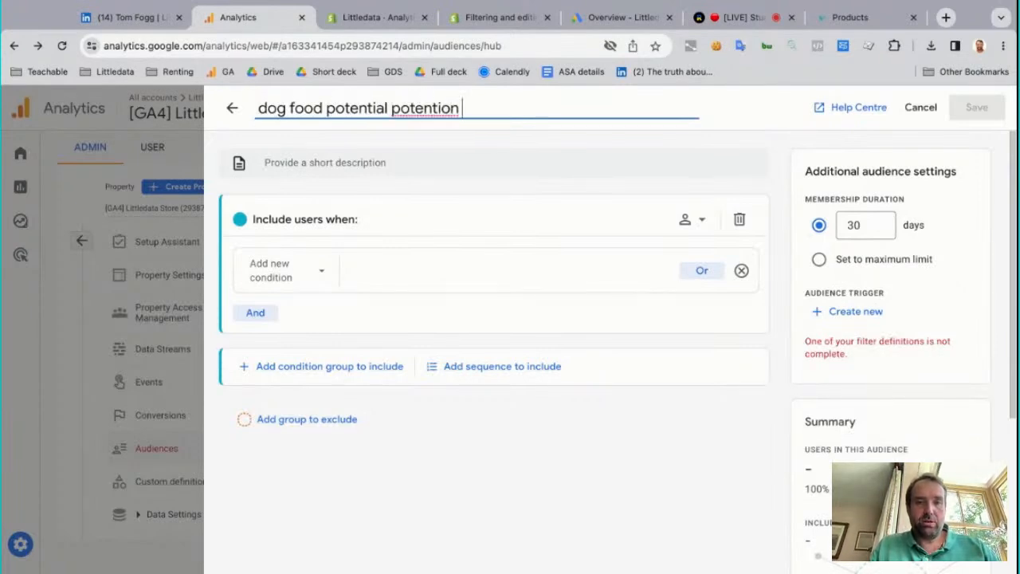
{"action": "type", "text": "purchasers"}
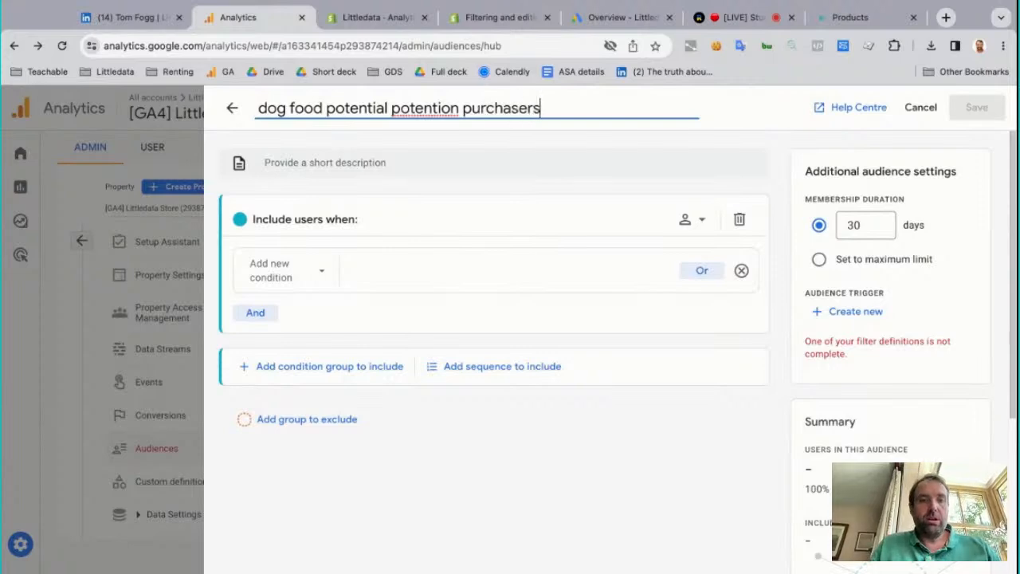
Include users whose event-scoped E-commerce Category contains "dog food", leaving the "At any point in time" option off
{"action": "left_click", "coordinate": [312, 273]}
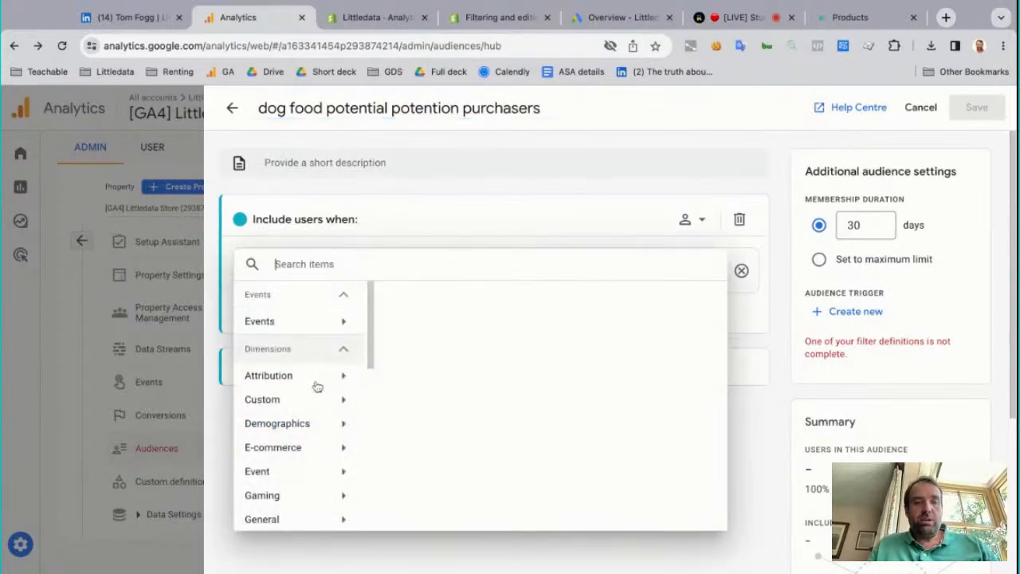
{"action": "left_click", "coordinate": [319, 447]}
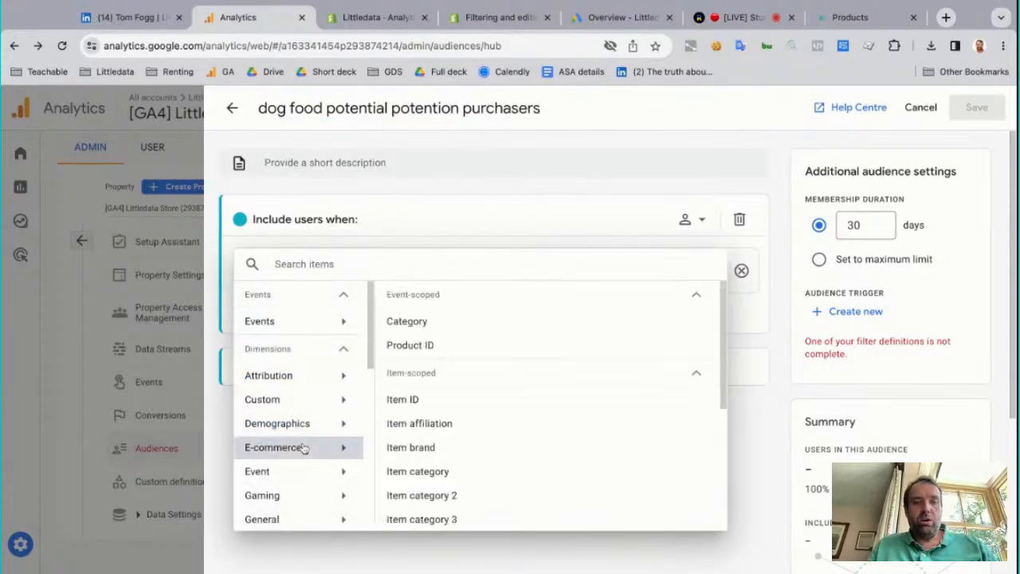
{"action": "left_click", "coordinate": [469, 327]}
{"action": "left_click", "coordinate": [395, 269]}
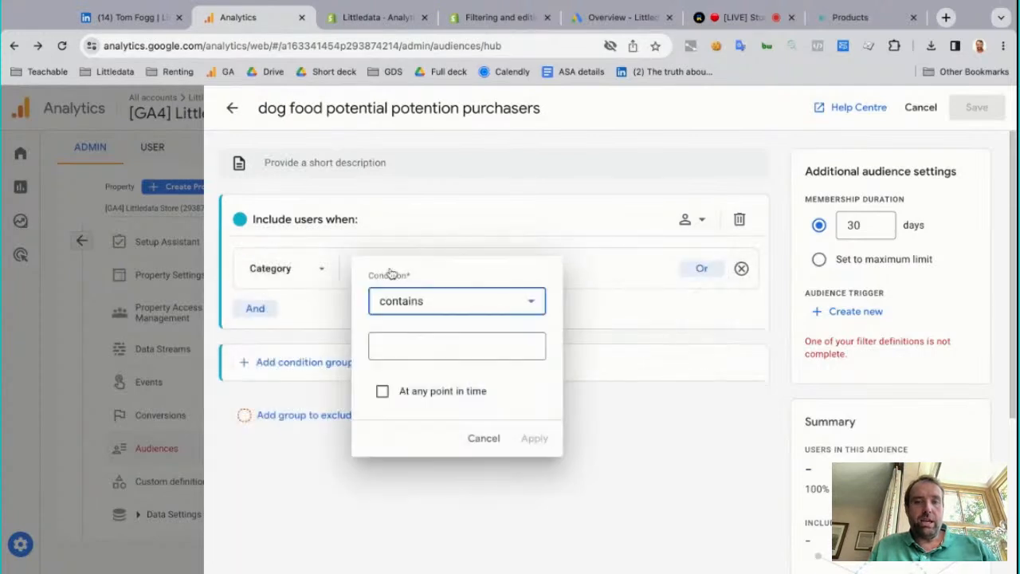
{"action": "left_click", "coordinate": [450, 352]}
{"action": "type", "text": "dog food"}
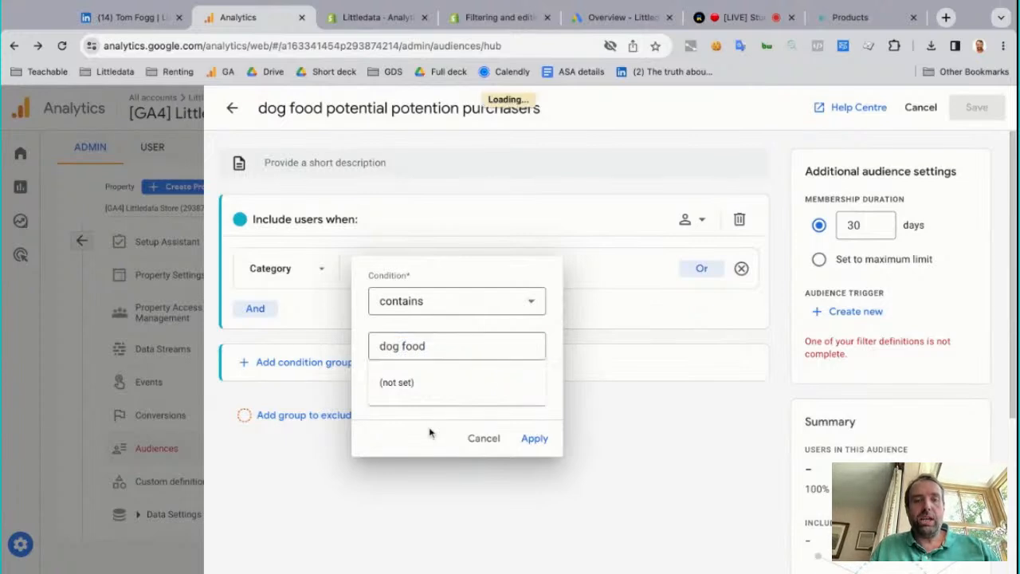
{"action": "left_click", "coordinate": [430, 430]}
{"action": "left_click", "coordinate": [382, 392]}
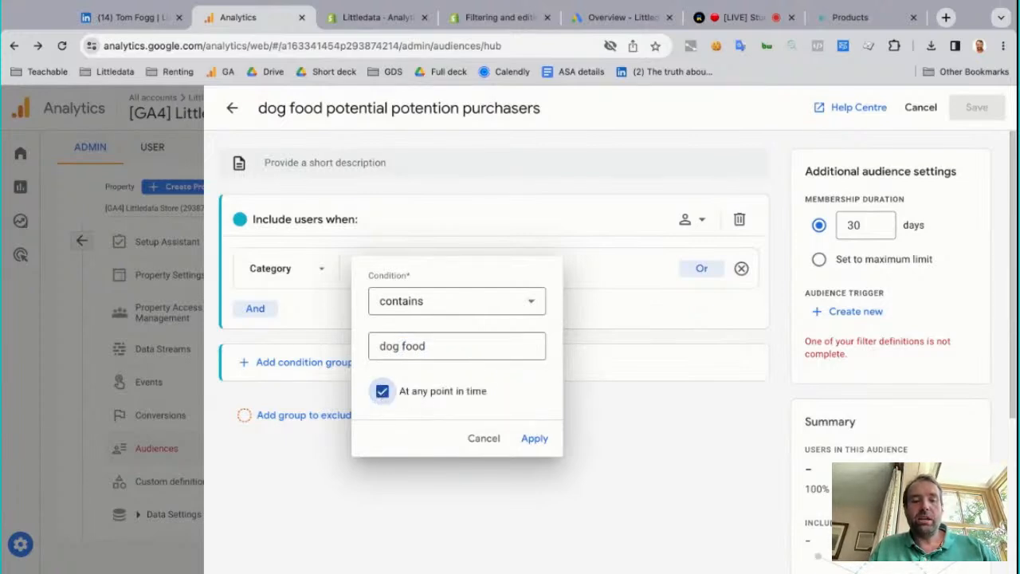
{"action": "left_click", "coordinate": [383, 392]}
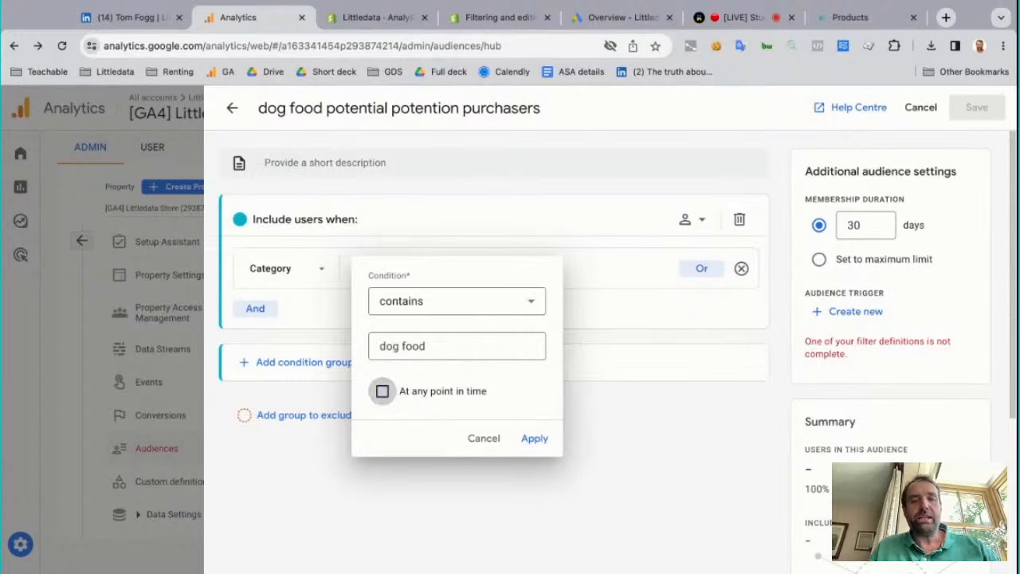
{"action": "left_click", "coordinate": [534, 438]}
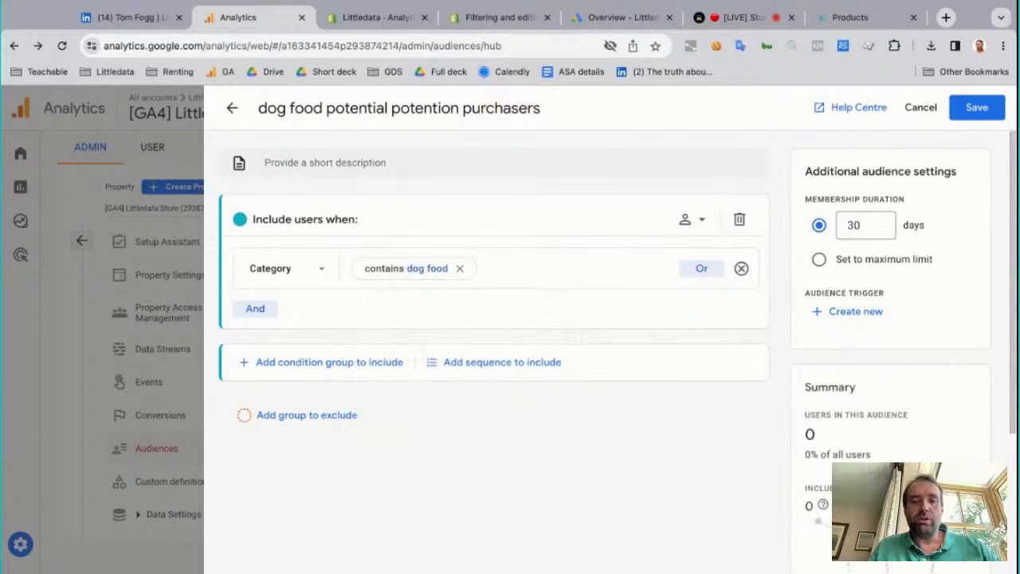
Add a second AND condition to the include group using the item-scoped E-commerce metric Items added to cart
{"action": "left_click", "coordinate": [267, 319]}
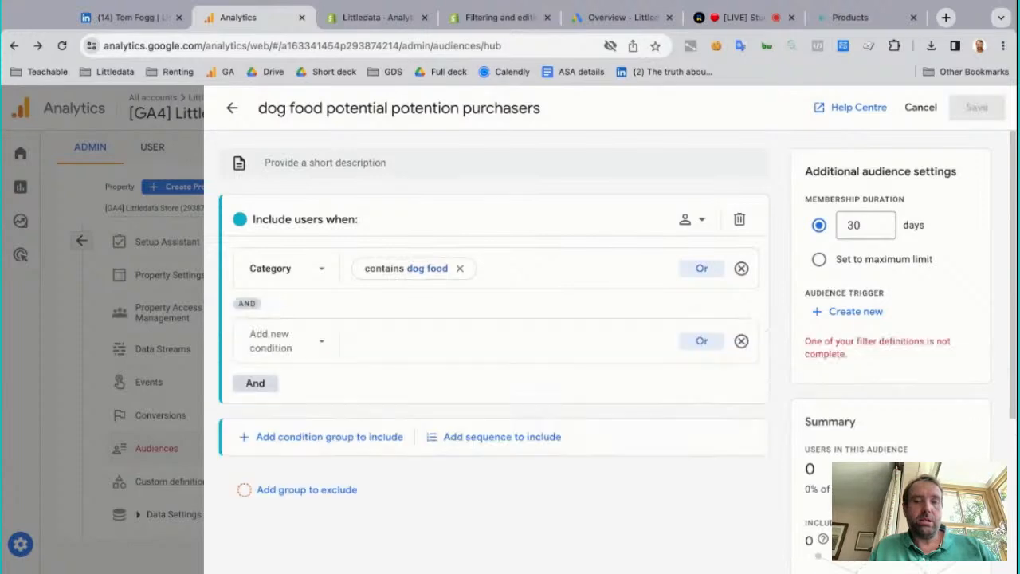
{"action": "left_click", "coordinate": [300, 359]}
{"action": "scroll", "coordinate": [321, 386], "scroll_direction": "down", "scroll_amount": 3}
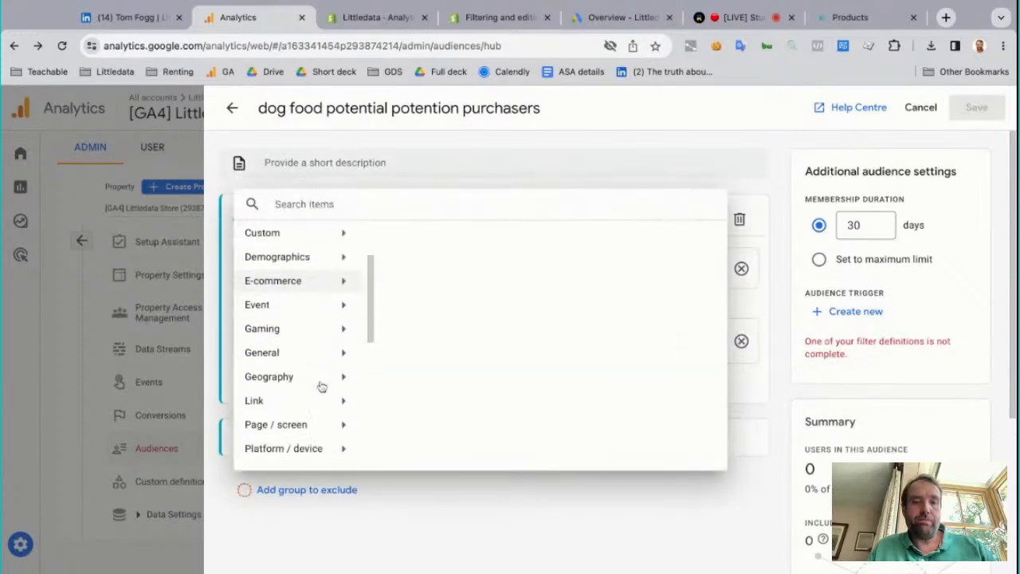
{"action": "scroll", "coordinate": [321, 387], "scroll_direction": "down", "scroll_amount": 3}
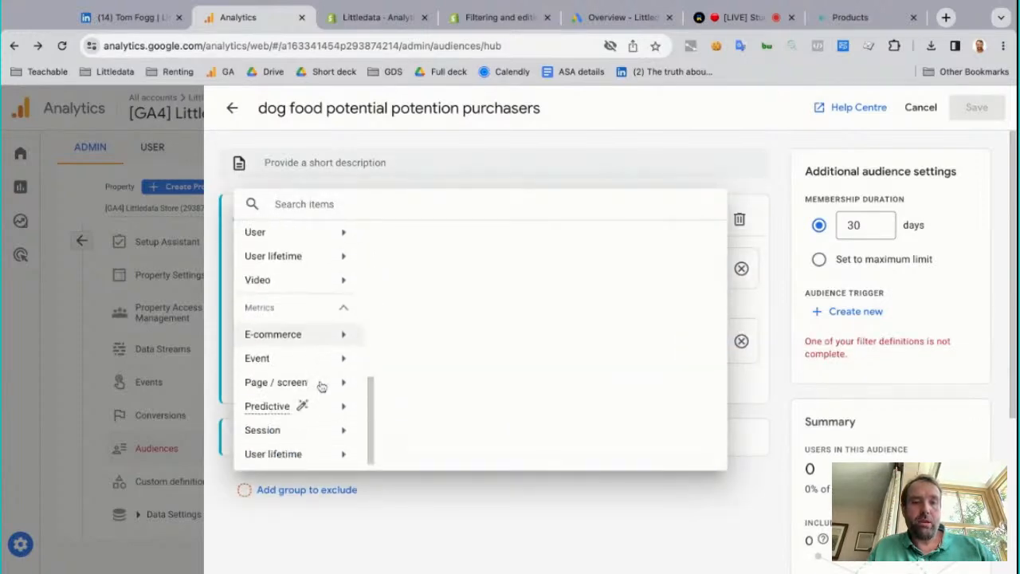
{"action": "left_click", "coordinate": [321, 336]}
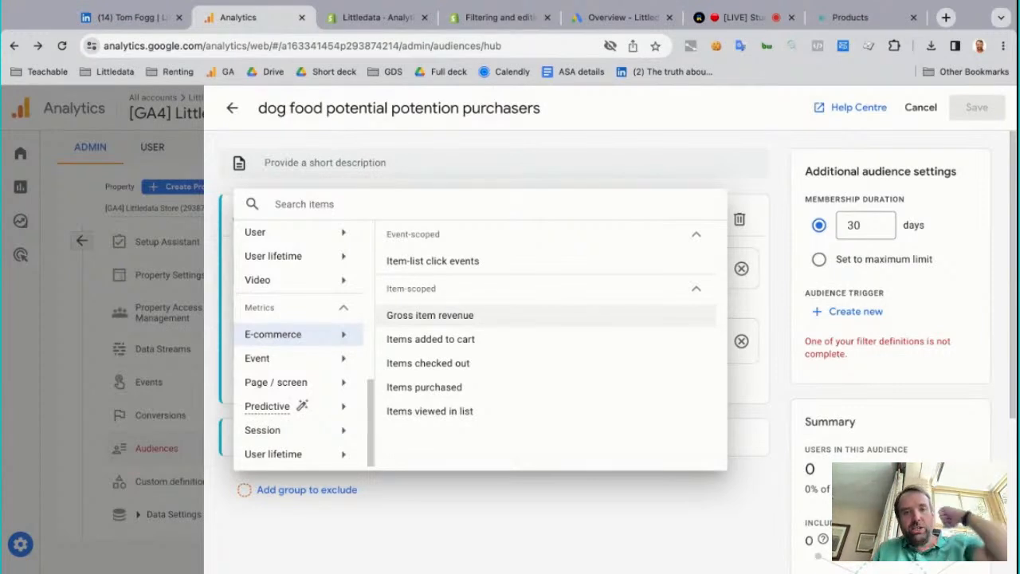
{"action": "left_click", "coordinate": [454, 340]}
Filter Items added to cart to greater than 3 at any point in time, leaving Time period off
{"action": "left_click", "coordinate": [414, 348]}
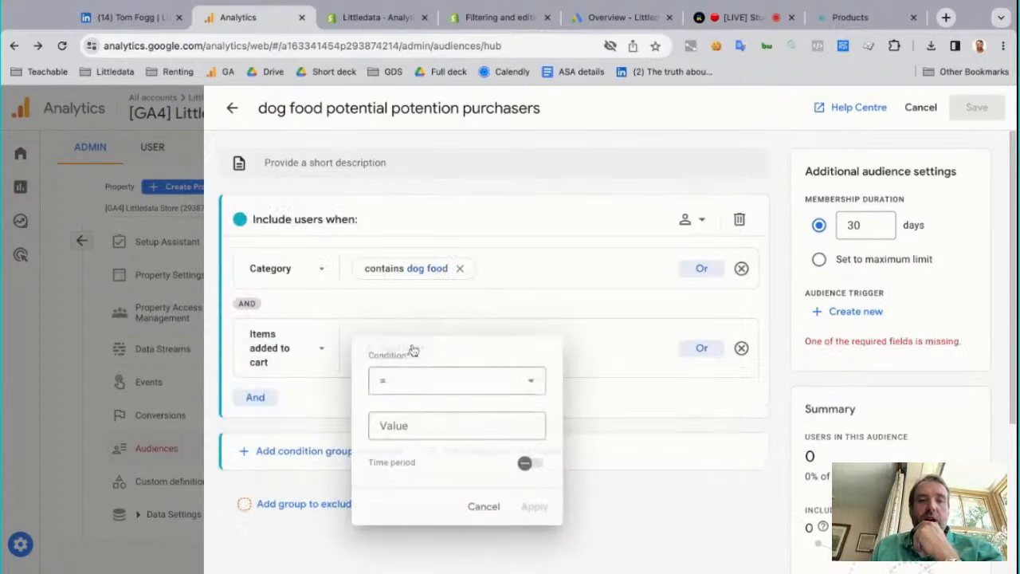
{"action": "left_click", "coordinate": [420, 392]}
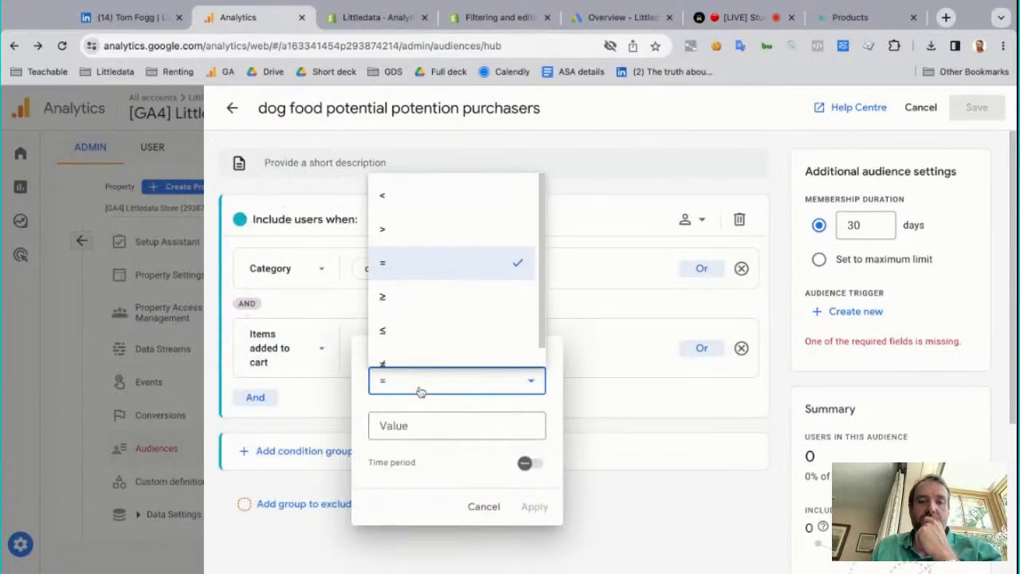
{"action": "left_click", "coordinate": [416, 235]}
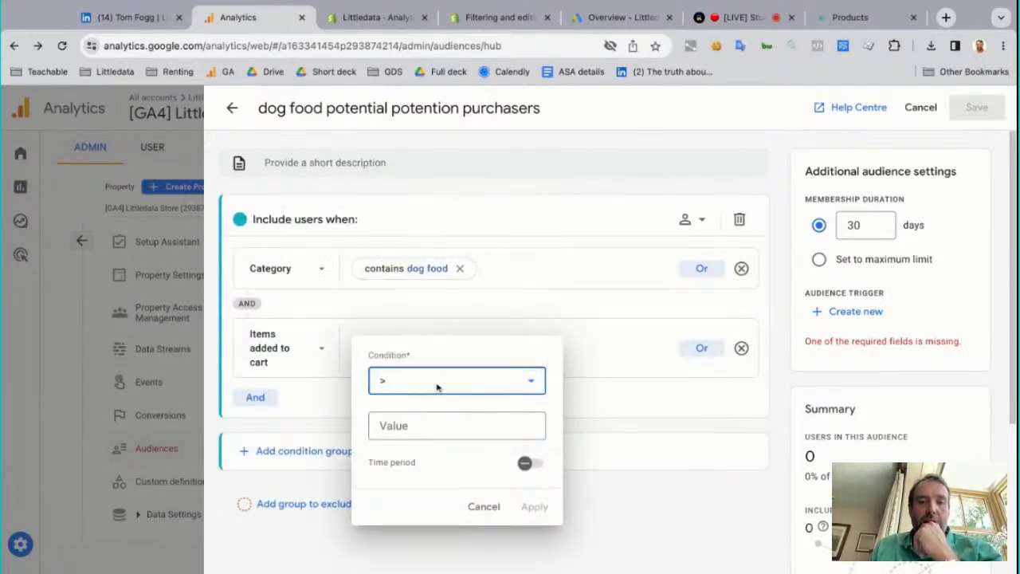
{"action": "left_click", "coordinate": [441, 423]}
{"action": "type", "text": "3"}
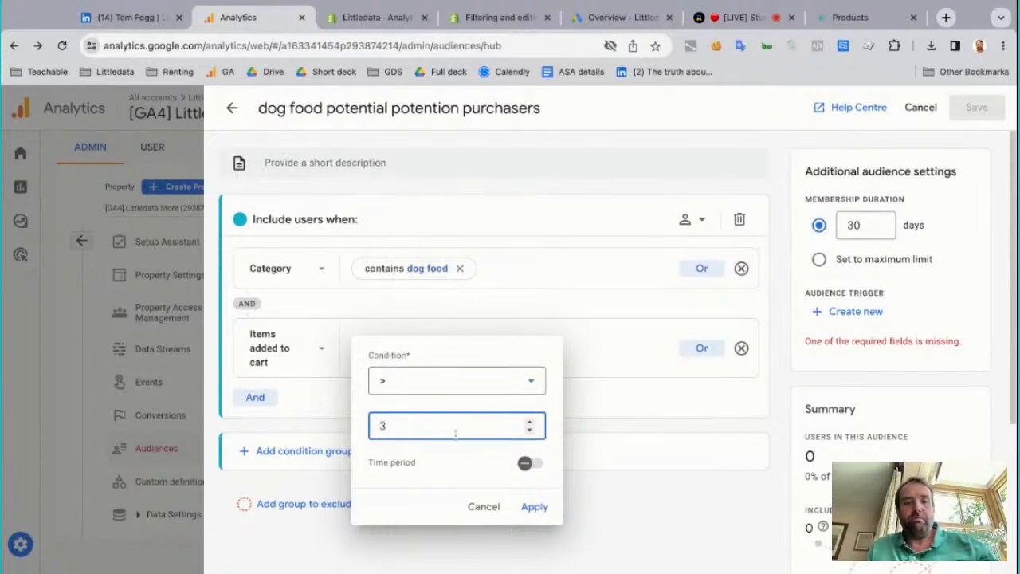
{"action": "left_click", "coordinate": [530, 506]}
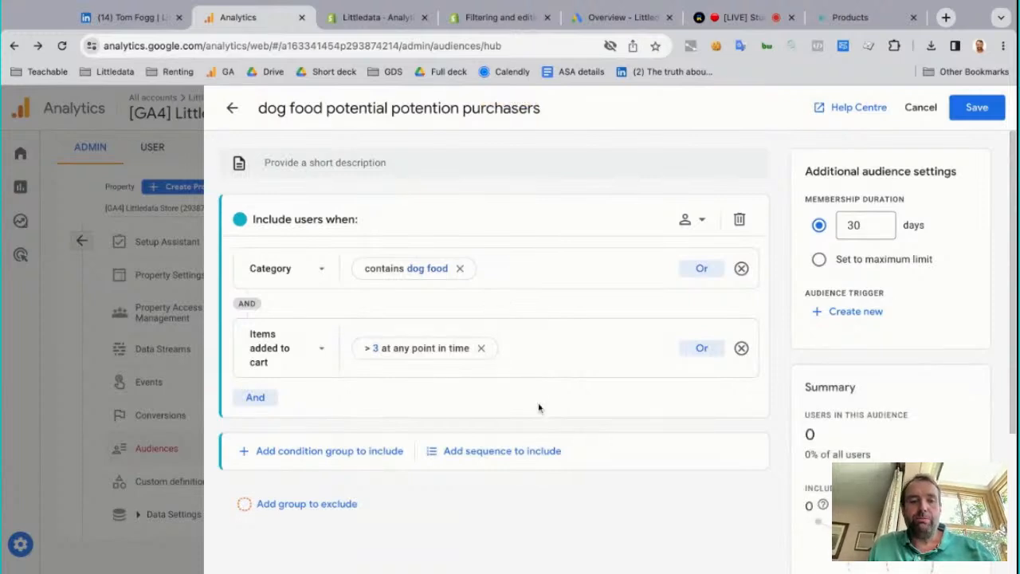
Try the maximum membership limit, return the duration to 30 days, and save the dog food audience
{"action": "scroll", "coordinate": [539, 407], "scroll_direction": "down", "scroll_amount": 1}
{"action": "scroll", "coordinate": [661, 373], "scroll_direction": "up", "scroll_amount": 1}
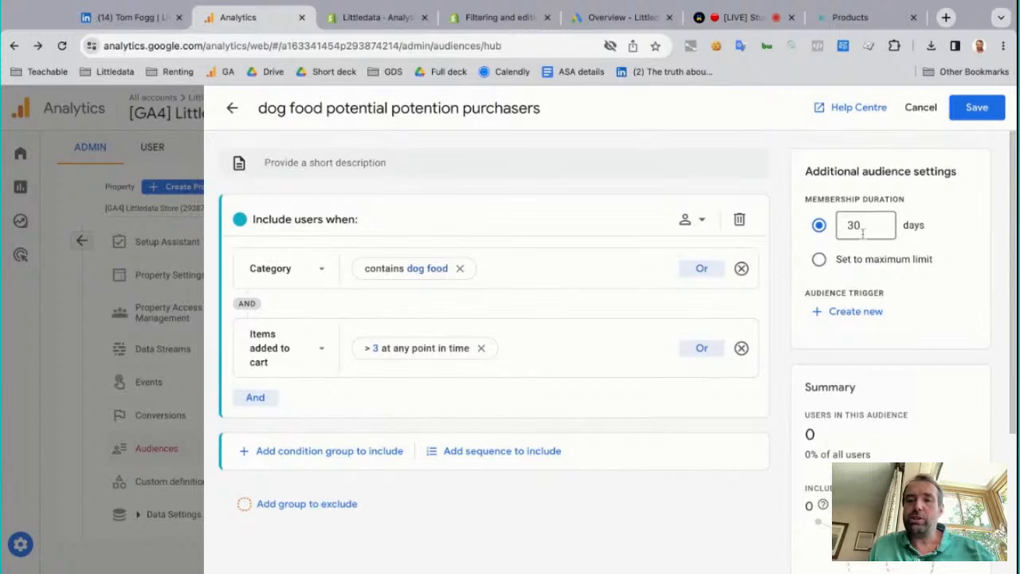
{"action": "left_click", "coordinate": [884, 263]}
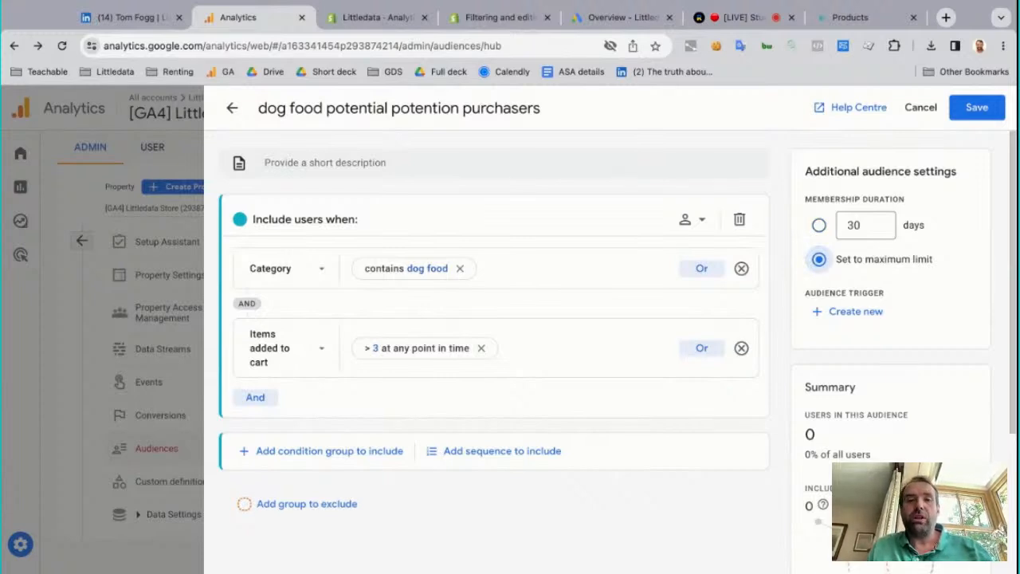
{"action": "left_click", "coordinate": [818, 224]}
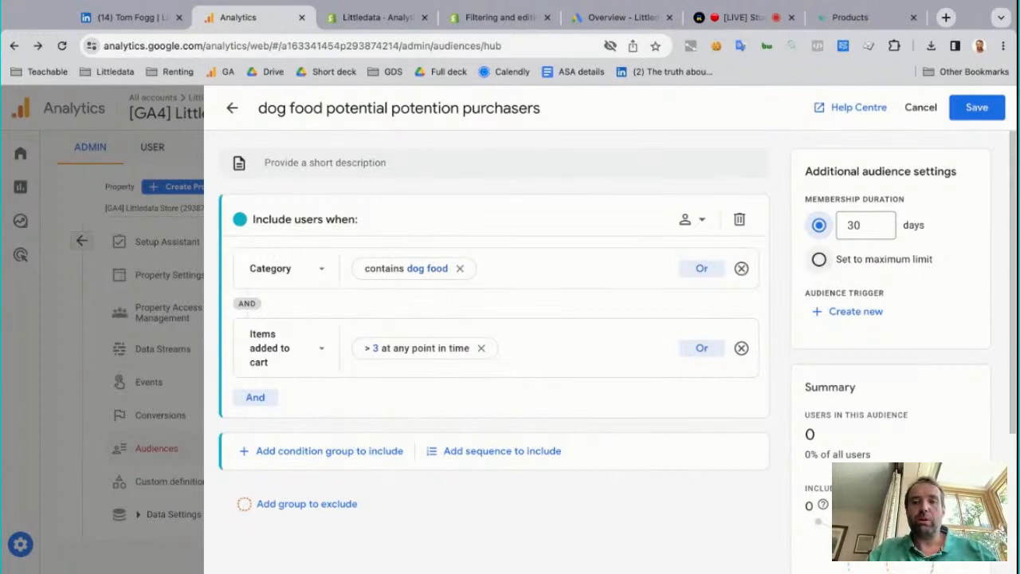
{"action": "left_click", "coordinate": [867, 231]}
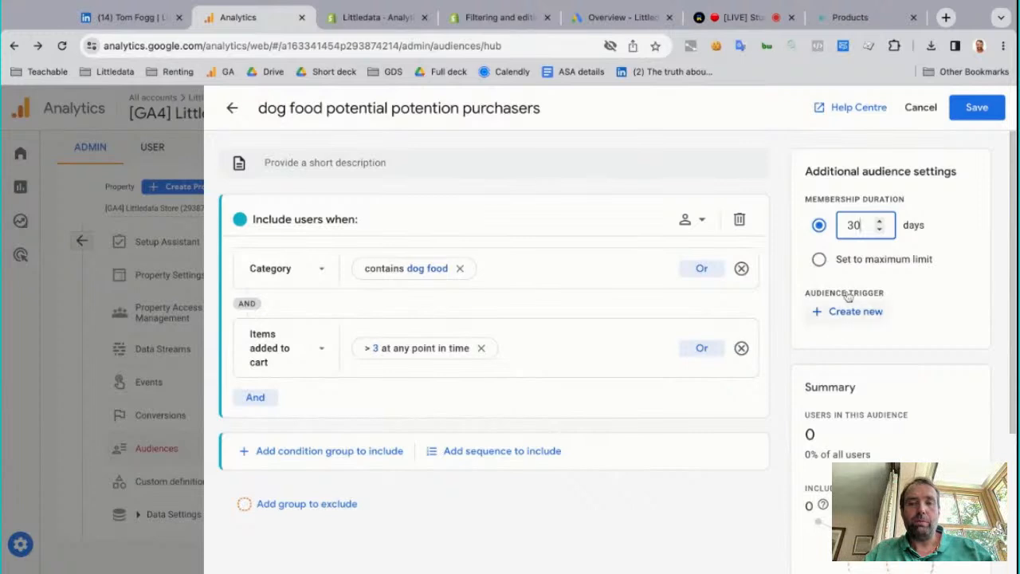
{"action": "scroll", "coordinate": [942, 303], "scroll_direction": "down", "scroll_amount": 3}
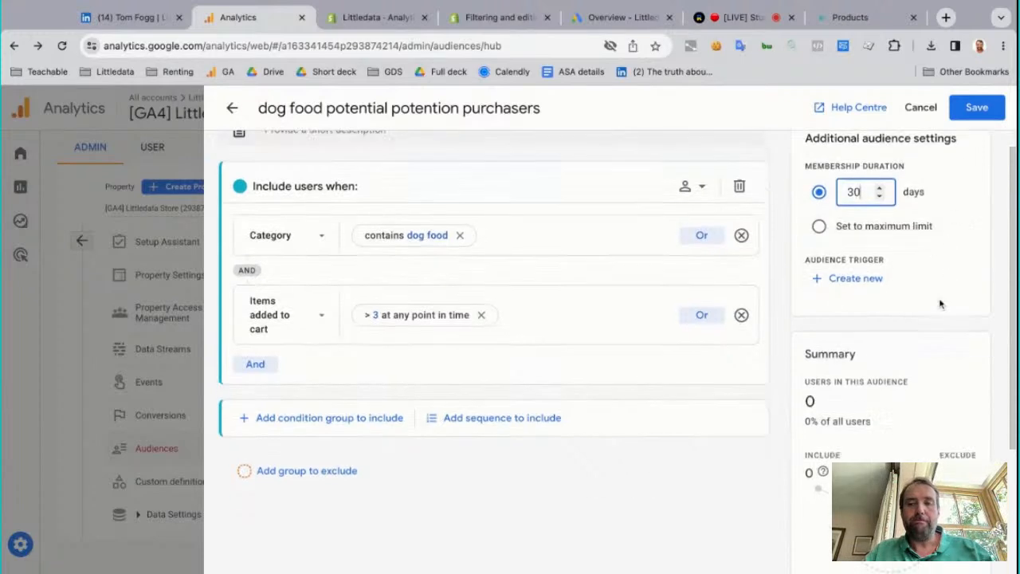
{"action": "left_click", "coordinate": [977, 112]}
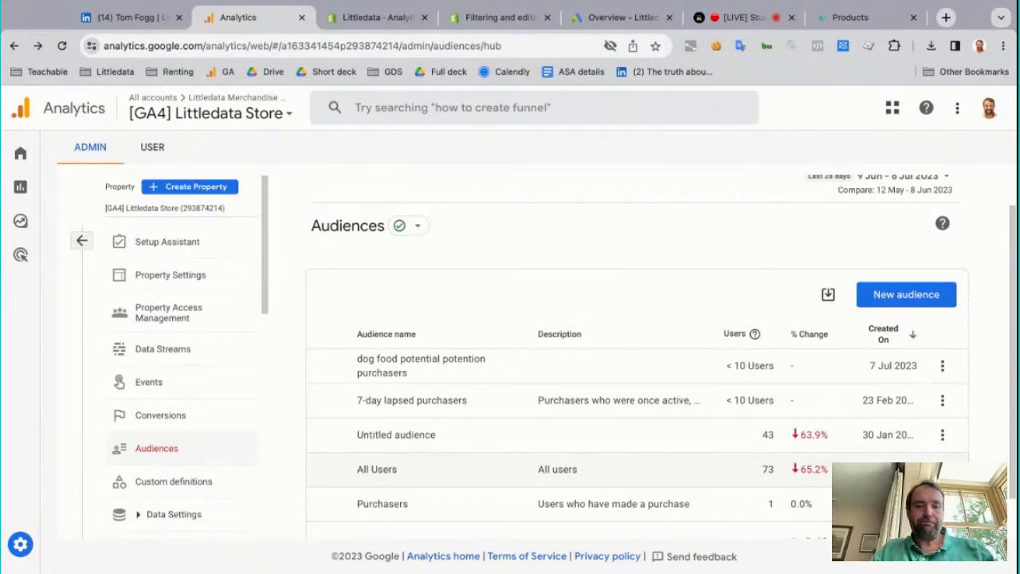
{"action": "scroll", "coordinate": [662, 353], "scroll_direction": "down", "scroll_amount": 1}
Switch to Google Ads and check the link status of the [GA4] Littledata Store property under Google Analytics (GA4) & Firebase linked accounts
{"action": "left_click", "coordinate": [619, 17]}
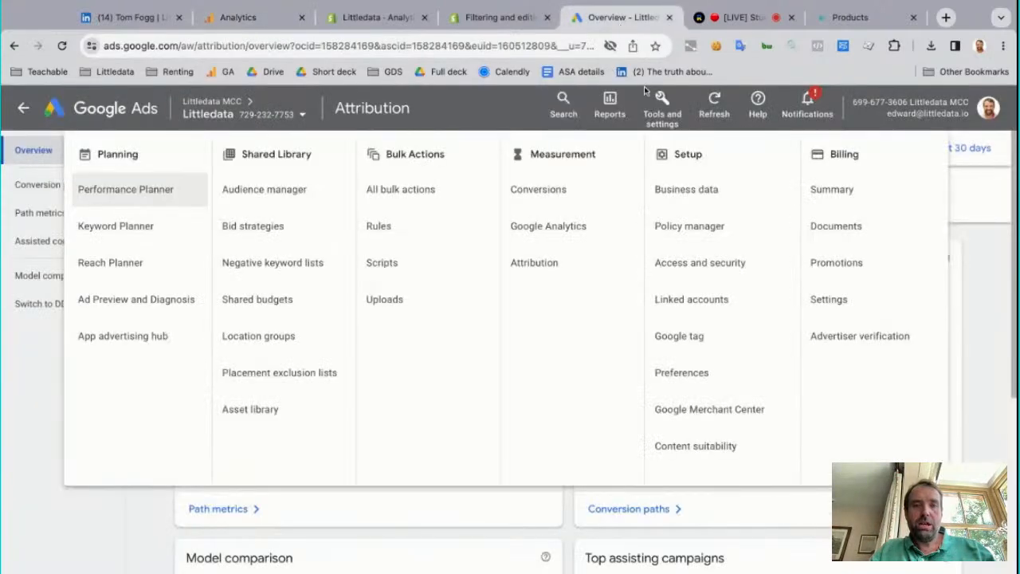
{"action": "left_click", "coordinate": [673, 113]}
{"action": "left_click", "coordinate": [674, 113]}
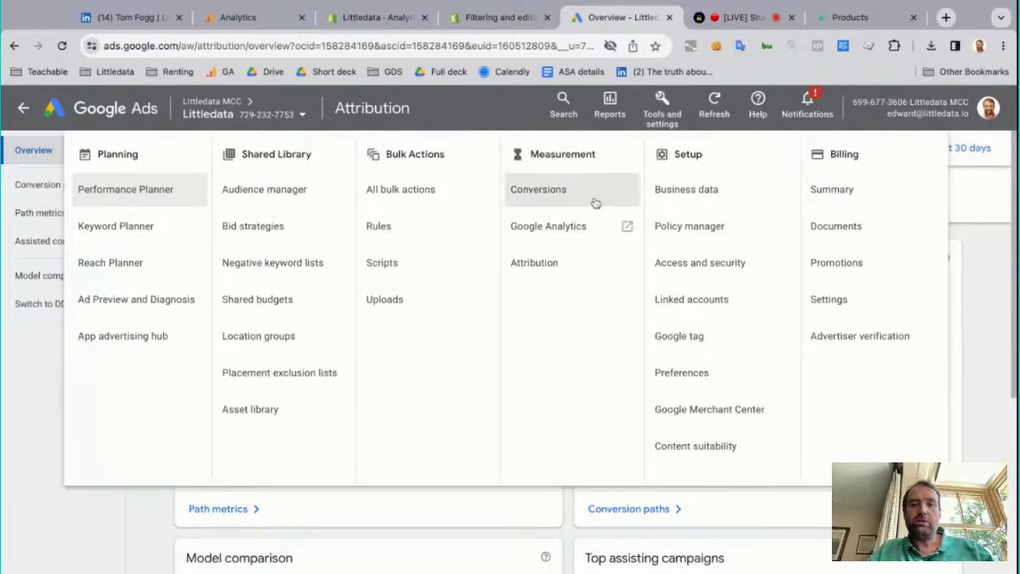
{"action": "left_click", "coordinate": [673, 299]}
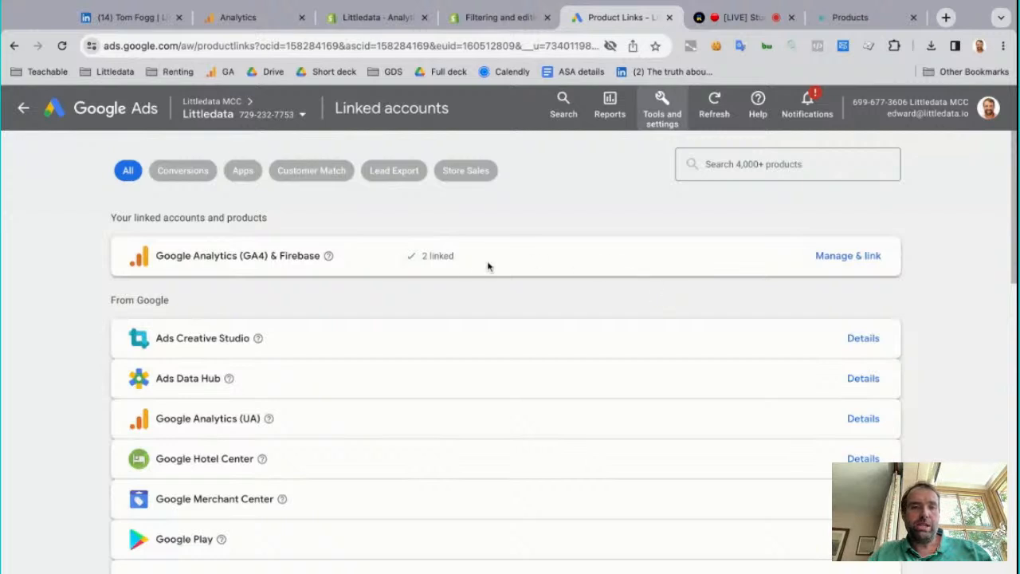
{"action": "left_click", "coordinate": [830, 264]}
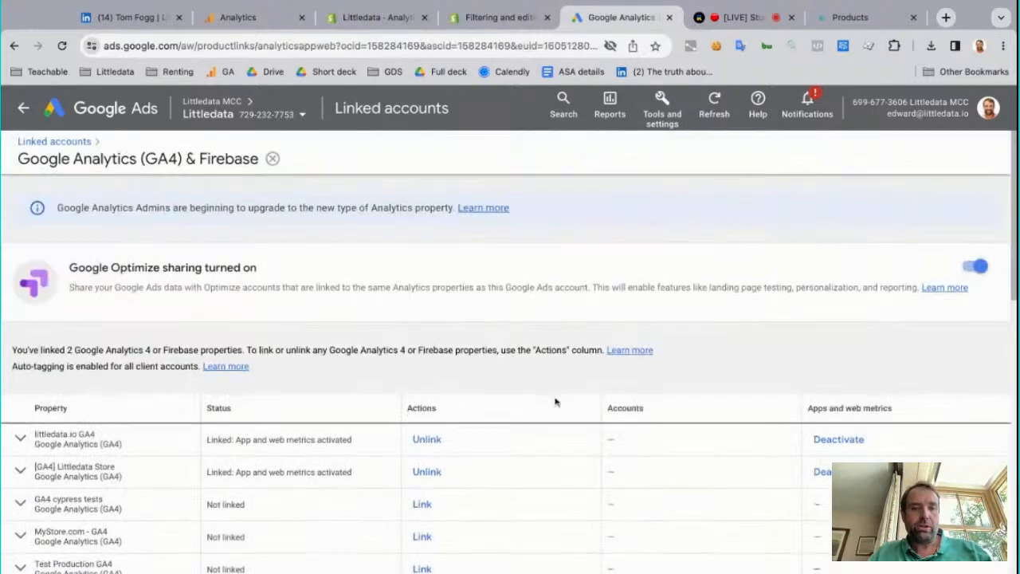
{"action": "scroll", "coordinate": [553, 401], "scroll_direction": "down", "scroll_amount": 3}
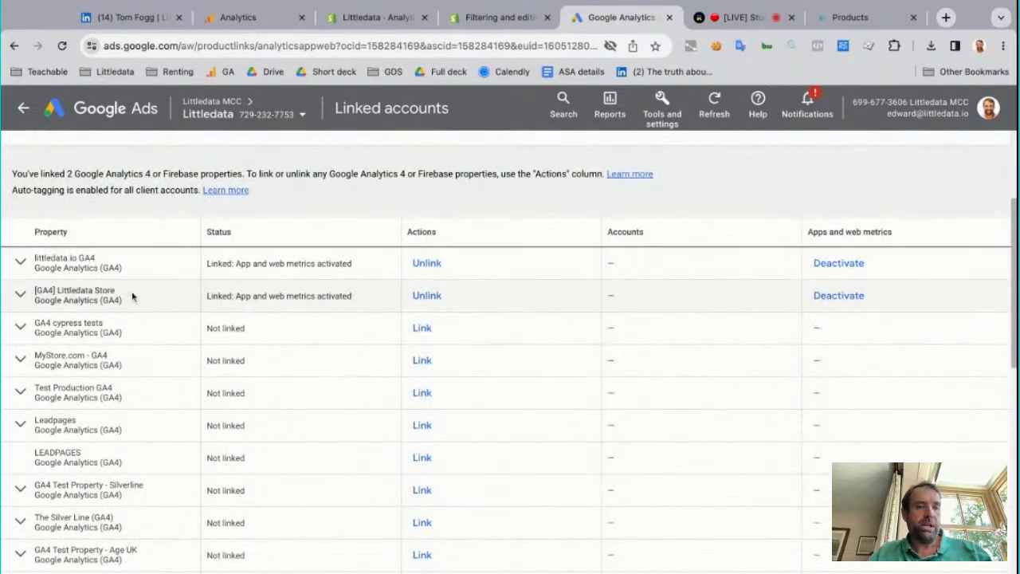
{"action": "left_click_drag", "start_coordinate": [59, 290], "coordinate": [115, 292]}
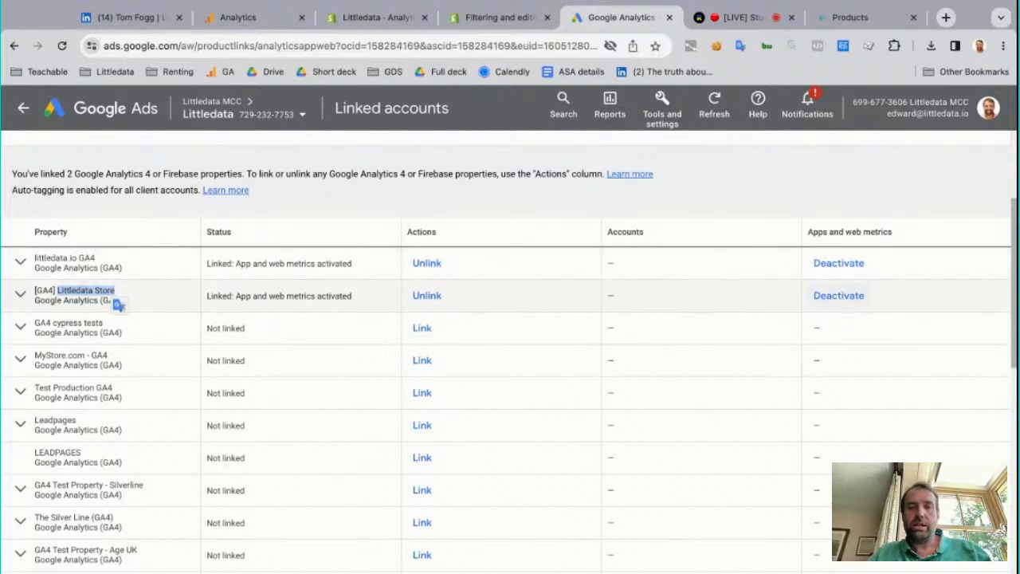
Open the Audience manager, remove the existing segment filter, and filter your data segments by the source Google Analytics (GA4) and Firebase
{"action": "left_click", "coordinate": [663, 108]}
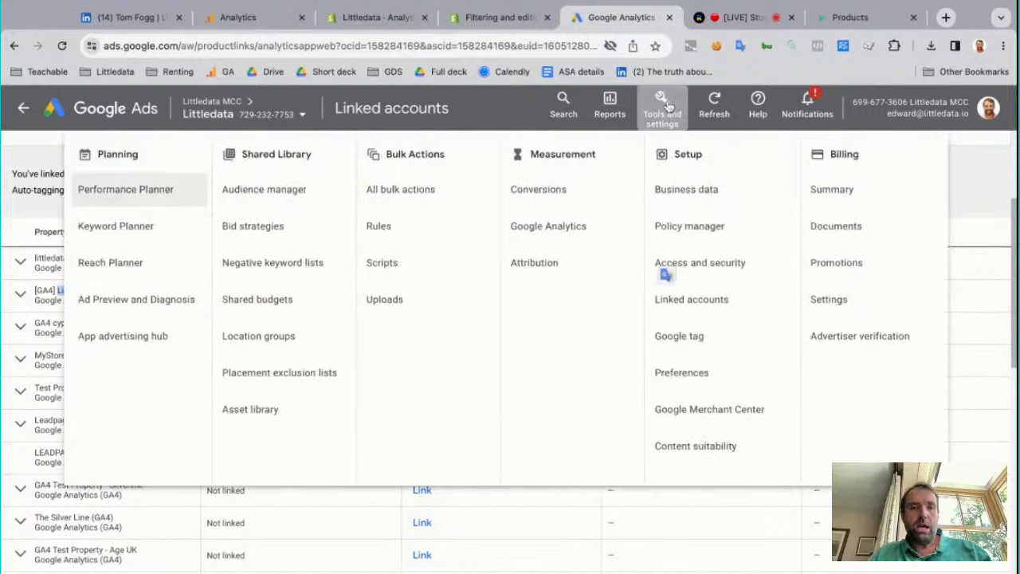
{"action": "left_click", "coordinate": [303, 201]}
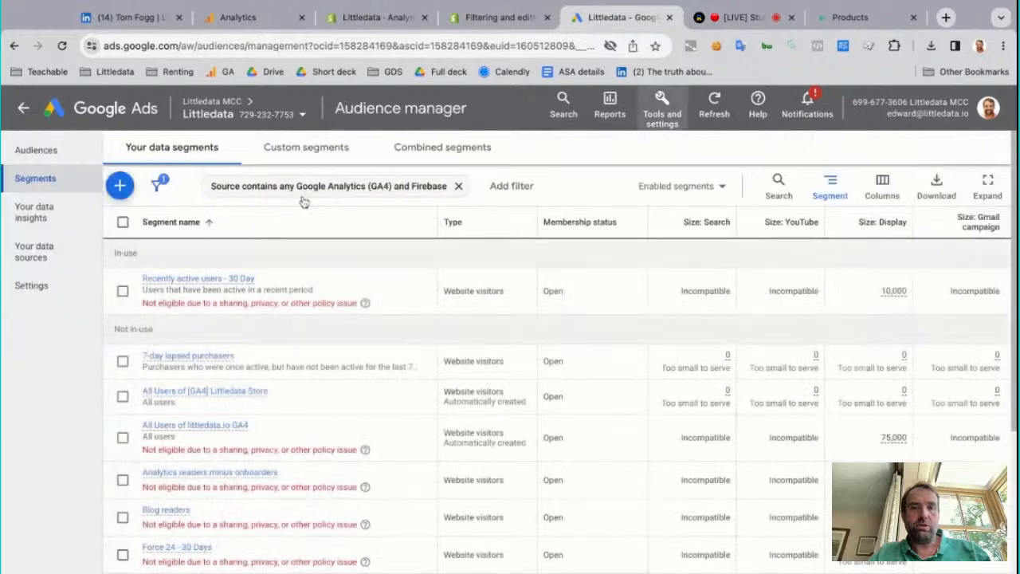
{"action": "left_click", "coordinate": [458, 185]}
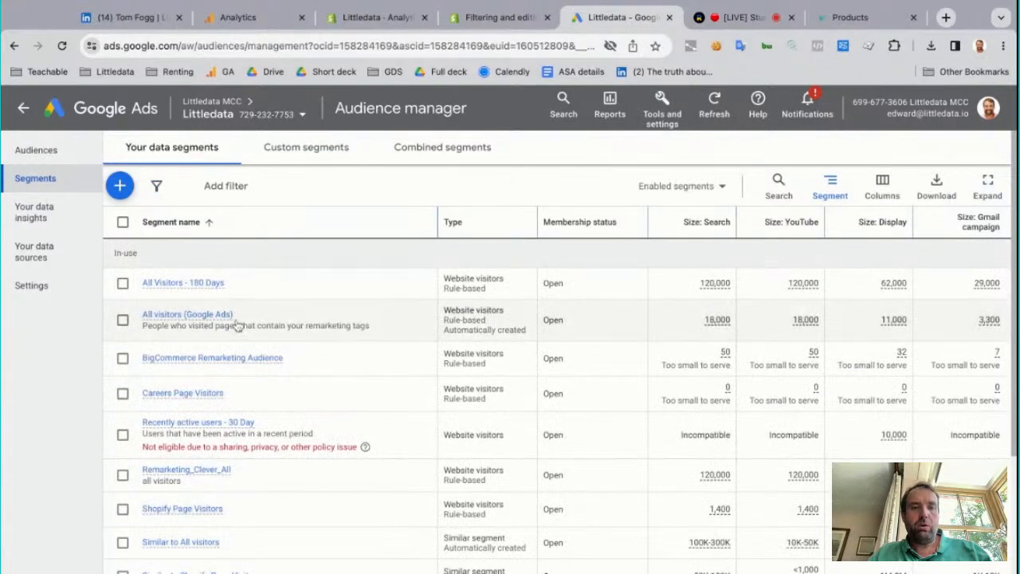
{"action": "left_click", "coordinate": [157, 186]}
{"action": "scroll", "coordinate": [236, 460], "scroll_direction": "down", "scroll_amount": 3}
{"action": "scroll", "coordinate": [236, 461], "scroll_direction": "down", "scroll_amount": 2}
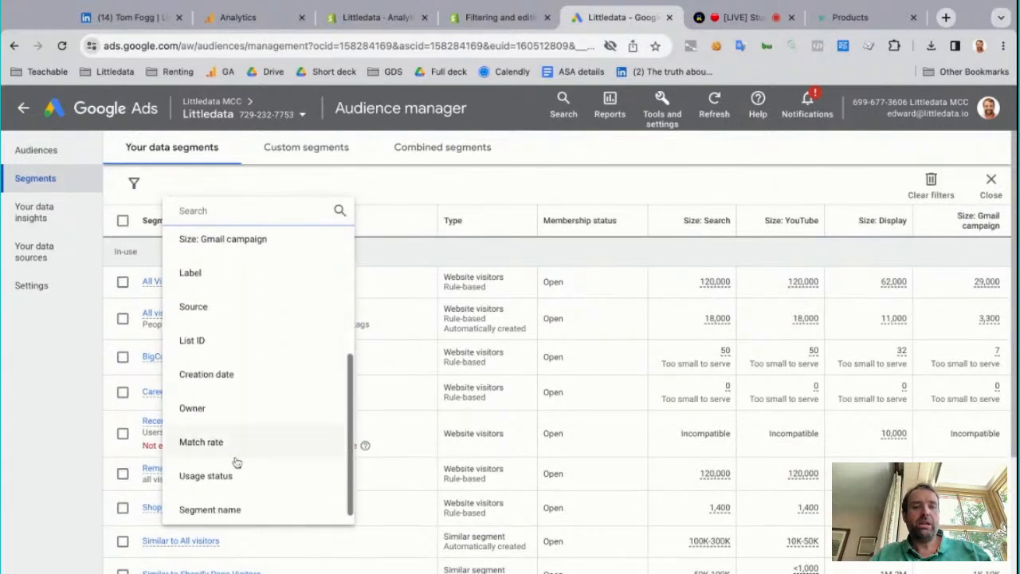
{"action": "left_click", "coordinate": [227, 297]}
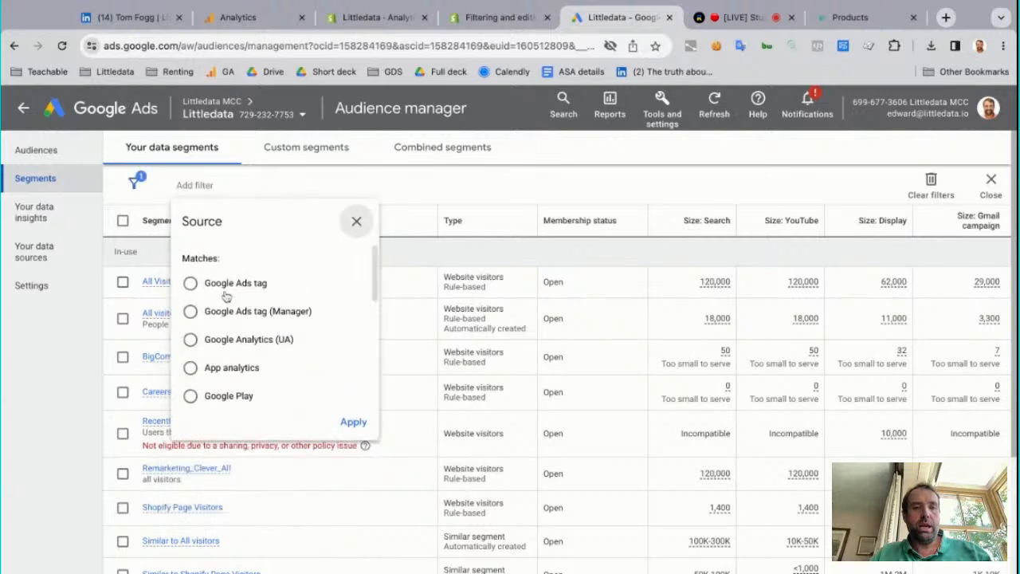
{"action": "scroll", "coordinate": [269, 345], "scroll_direction": "down", "scroll_amount": 1}
{"action": "scroll", "coordinate": [270, 345], "scroll_direction": "down", "scroll_amount": 5}
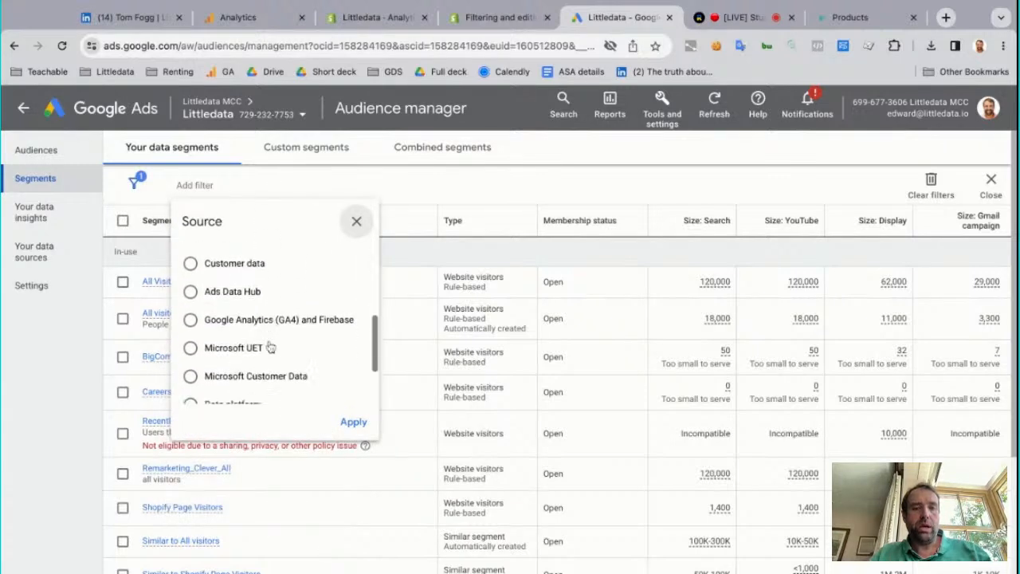
{"action": "left_click", "coordinate": [275, 289]}
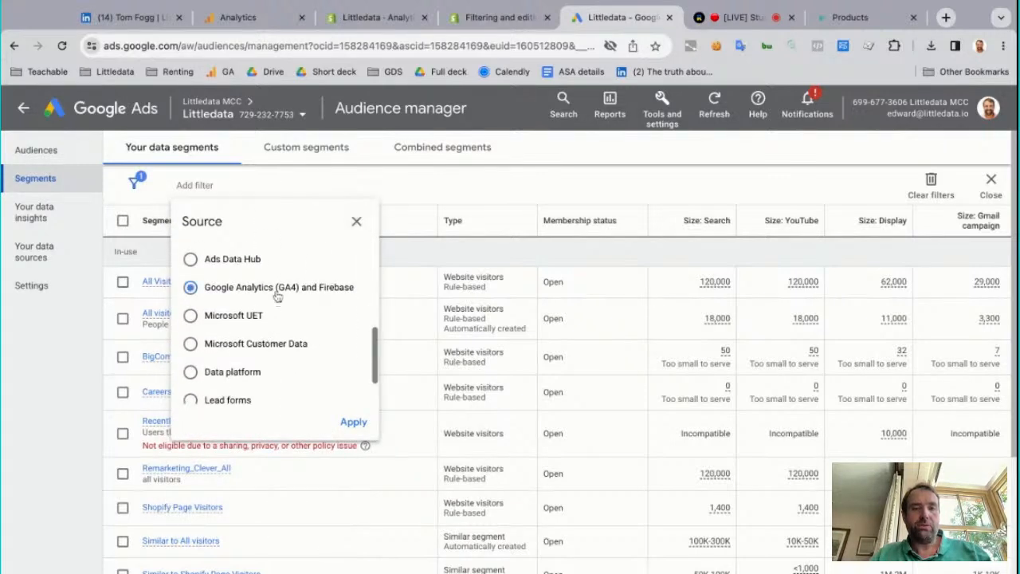
{"action": "left_click", "coordinate": [353, 422]}
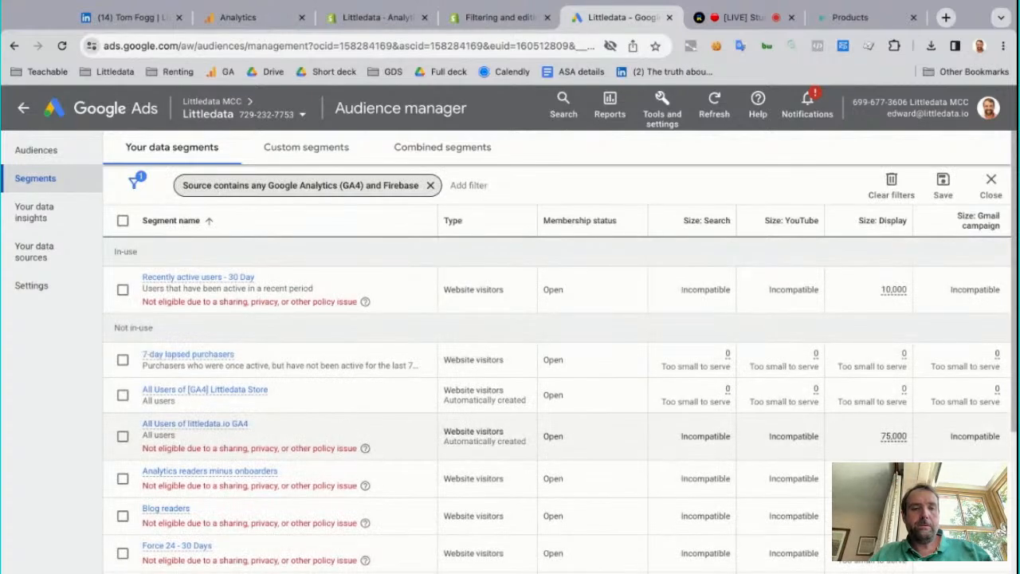
Examine the sizes and eligibility of the GA4-sourced segments, briefly selecting and deselecting the 7-day lapsed purchasers segment
{"action": "scroll", "coordinate": [558, 351], "scroll_direction": "down", "scroll_amount": 5}
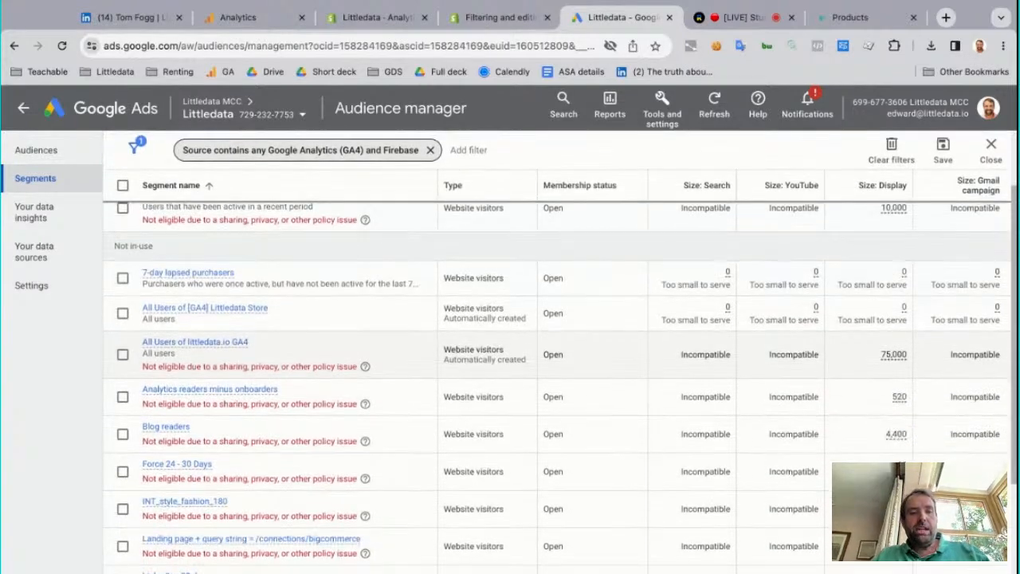
{"action": "scroll", "coordinate": [319, 301], "scroll_direction": "up", "scroll_amount": 3}
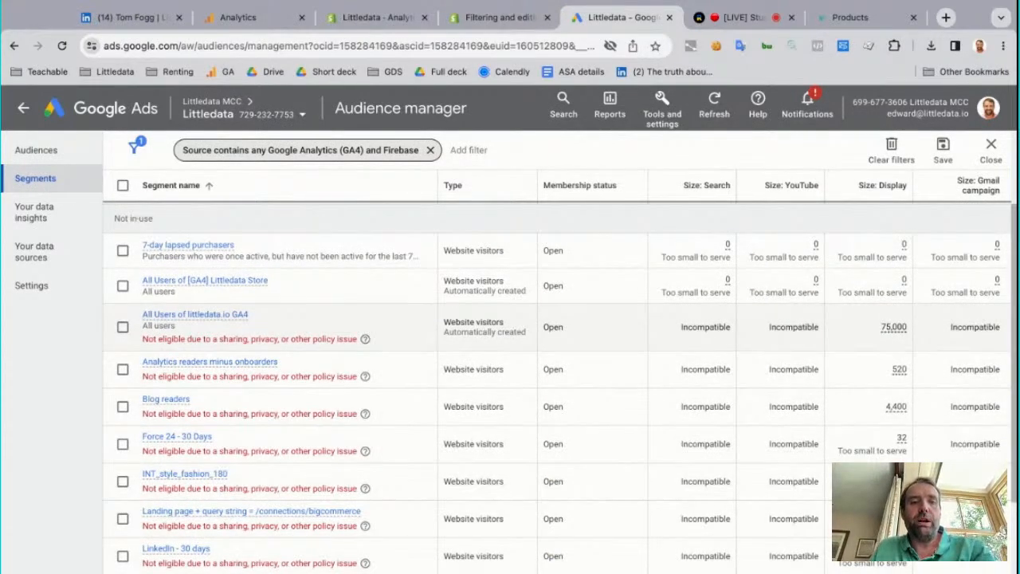
{"action": "scroll", "coordinate": [123, 335], "scroll_direction": "up", "scroll_amount": 2}
{"action": "left_click", "coordinate": [123, 334]}
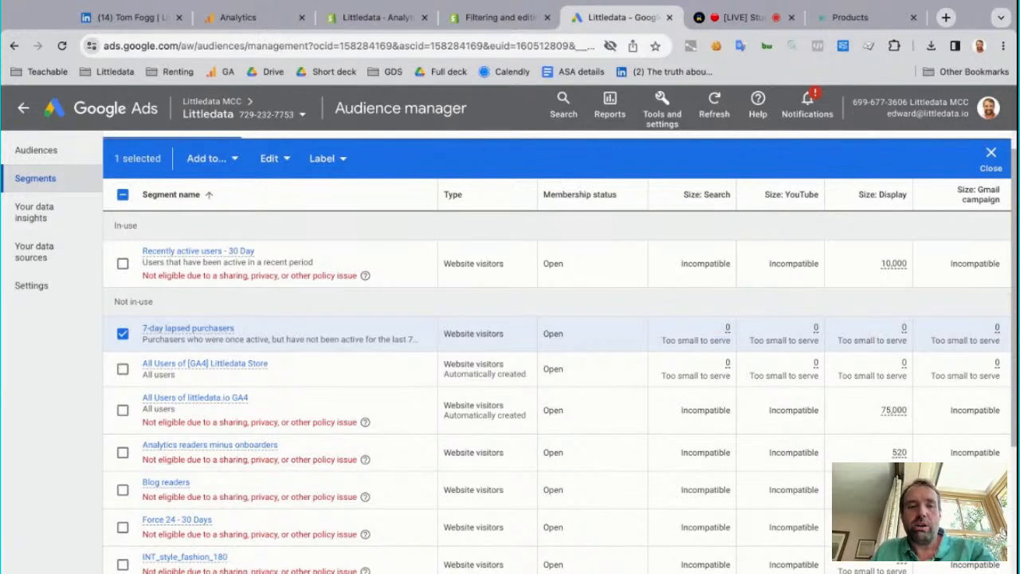
{"action": "left_click", "coordinate": [124, 334]}
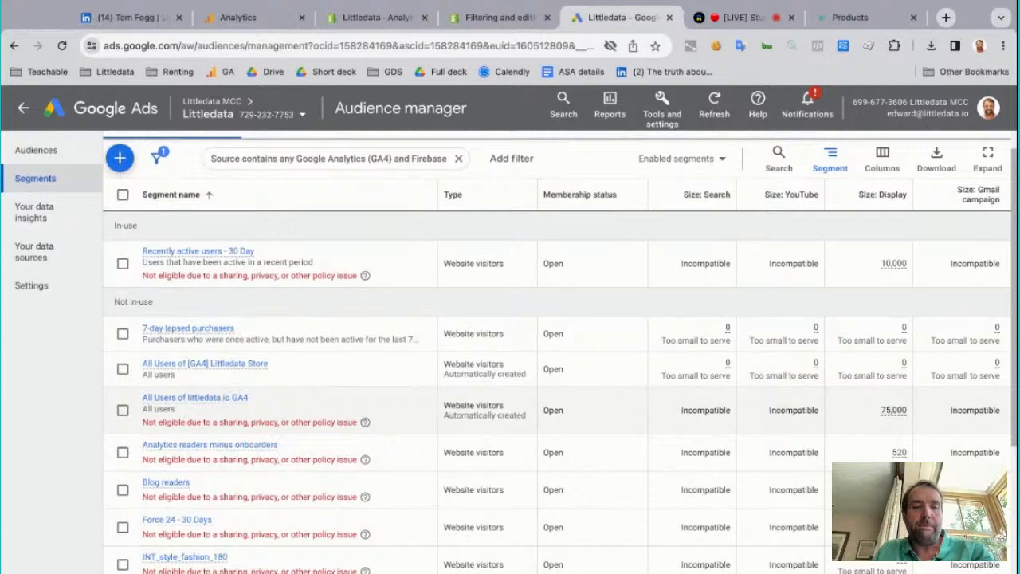
{"action": "scroll", "coordinate": [558, 409], "scroll_direction": "down", "scroll_amount": 2}
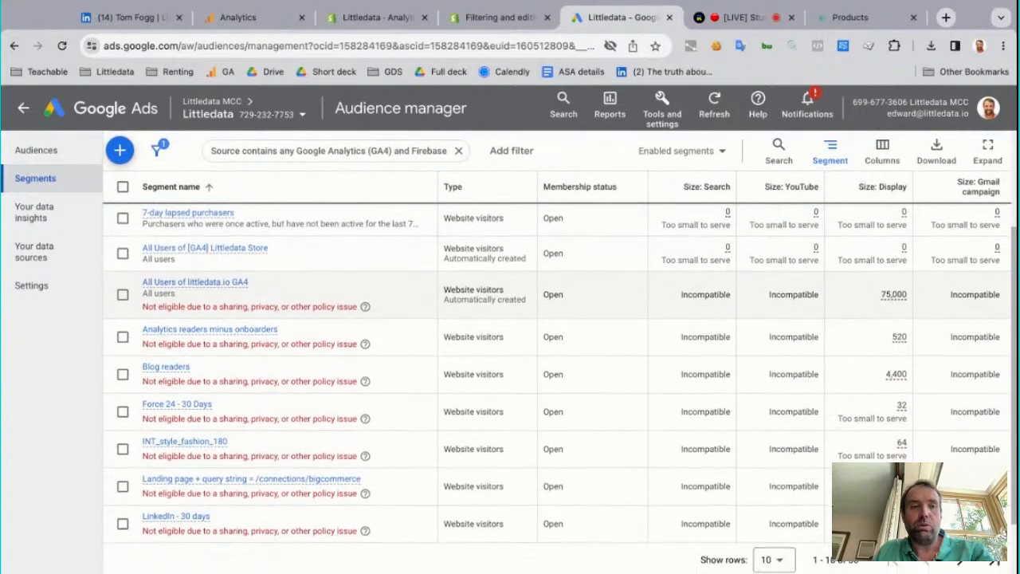
{"action": "scroll", "coordinate": [320, 422], "scroll_direction": "up", "scroll_amount": 3}
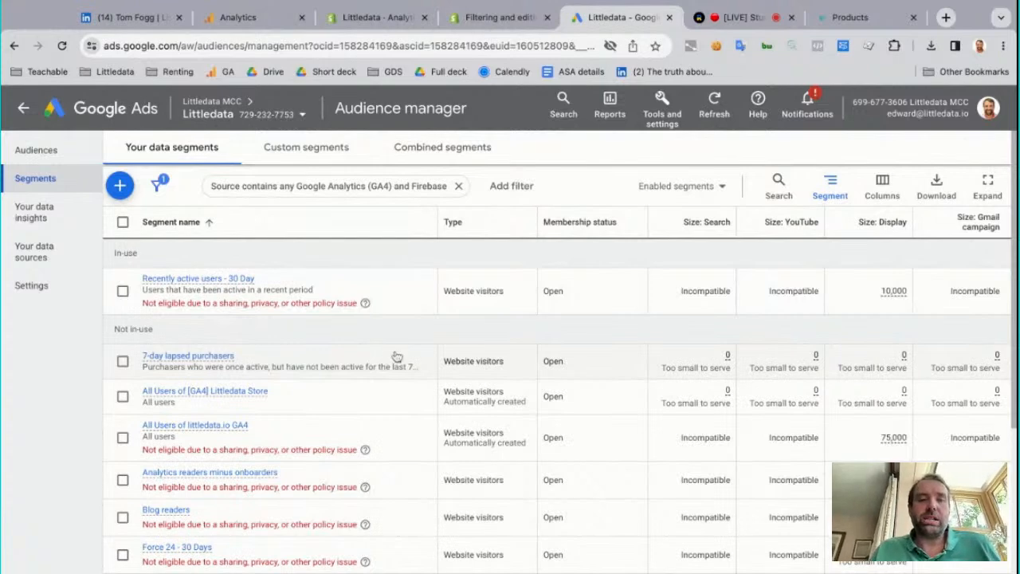
Remove the Google Analytics (GA4) and Firebase source filter and look through all enabled data segments
{"action": "left_click", "coordinate": [459, 188]}
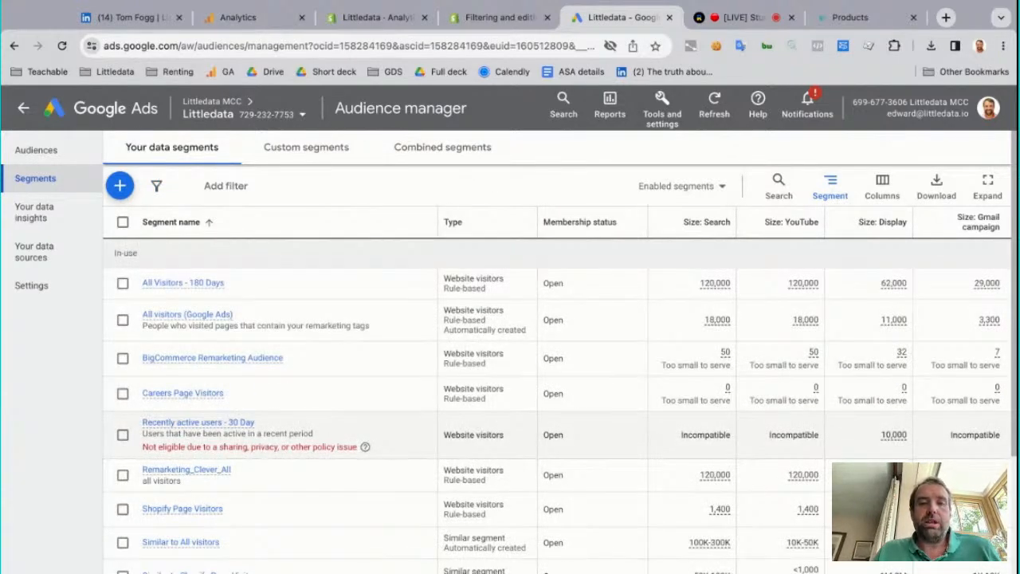
{"action": "scroll", "coordinate": [269, 426], "scroll_direction": "down", "scroll_amount": 4}
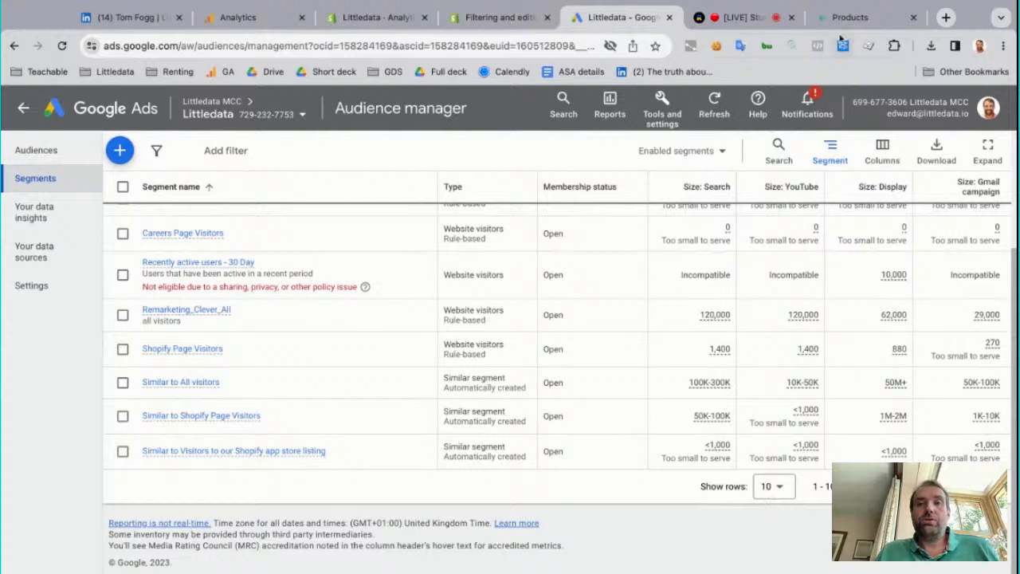
Switch to Google Analytics, open the dog food audience for editing, and review its conditions, membership duration and summary
{"action": "left_click", "coordinate": [230, 18]}
{"action": "left_click", "coordinate": [942, 317]}
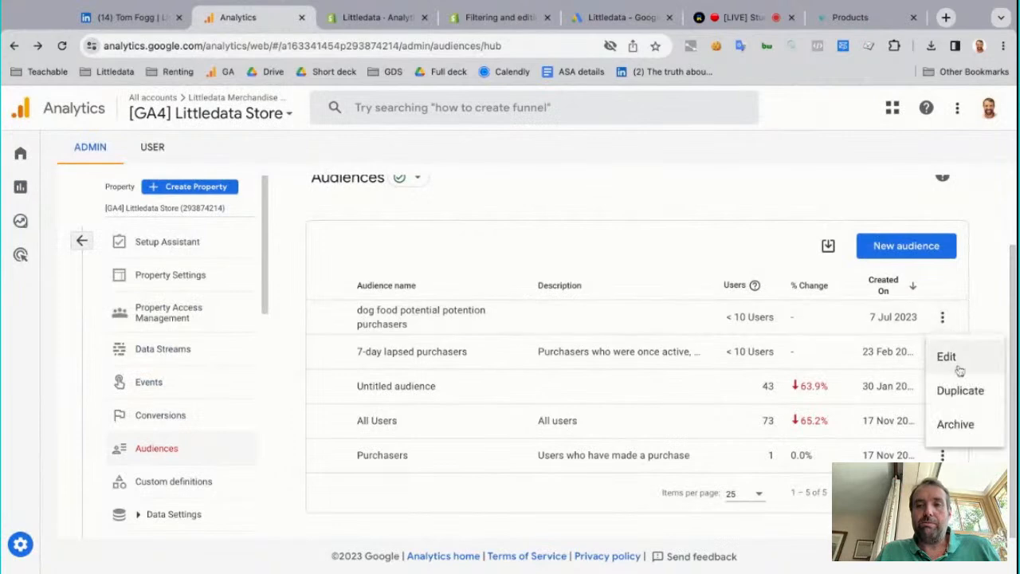
{"action": "left_click", "coordinate": [949, 357]}
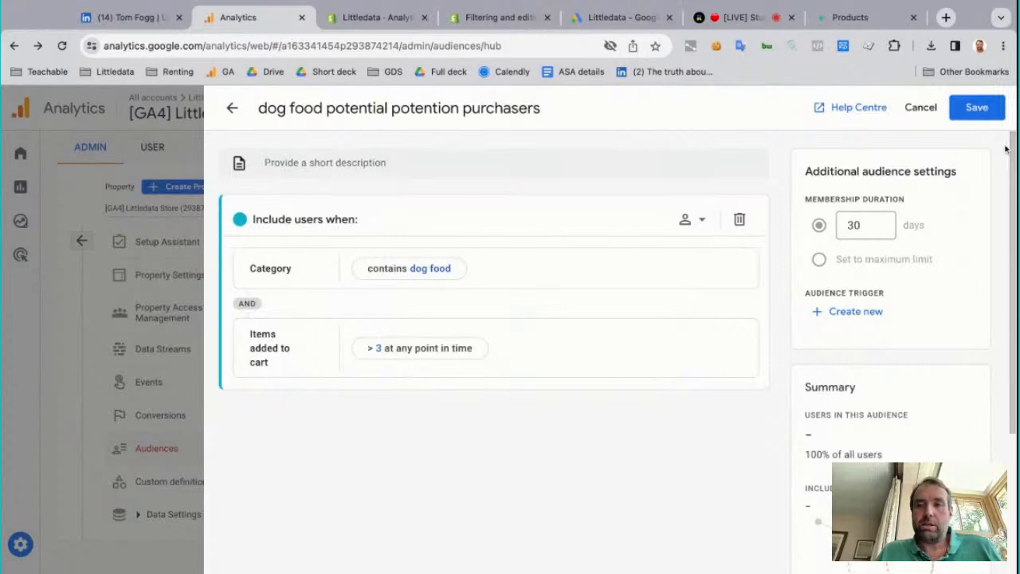
{"action": "scroll", "coordinate": [581, 211], "scroll_direction": "down", "scroll_amount": 2}
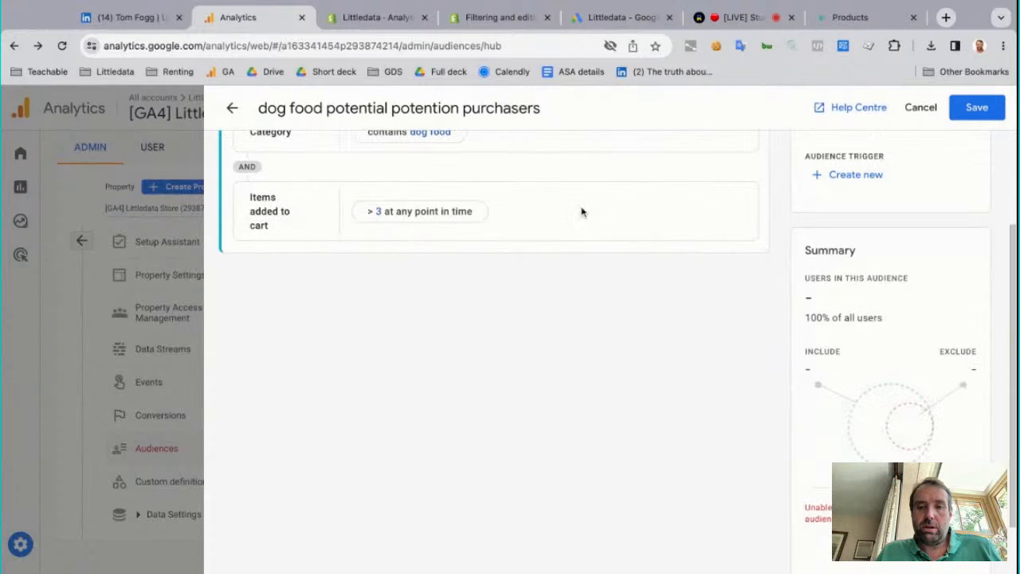
{"action": "scroll", "coordinate": [582, 211], "scroll_direction": "down", "scroll_amount": 1}
{"action": "scroll", "coordinate": [518, 207], "scroll_direction": "up", "scroll_amount": 3}
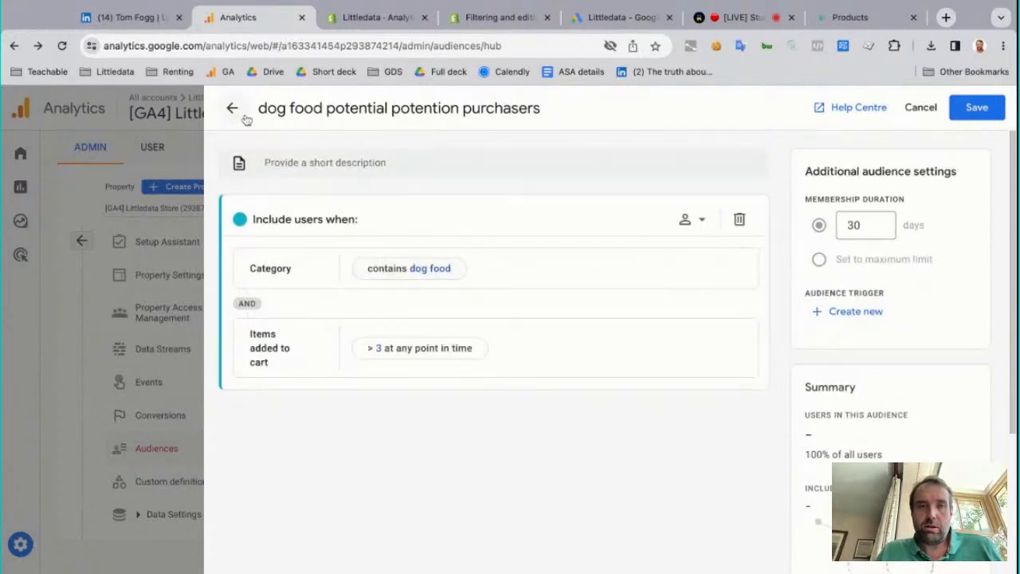
Close the dog food audience and reopen it for editing to recheck its audience summary
{"action": "left_click", "coordinate": [232, 108]}
{"action": "left_click", "coordinate": [942, 318]}
{"action": "left_click", "coordinate": [948, 355]}
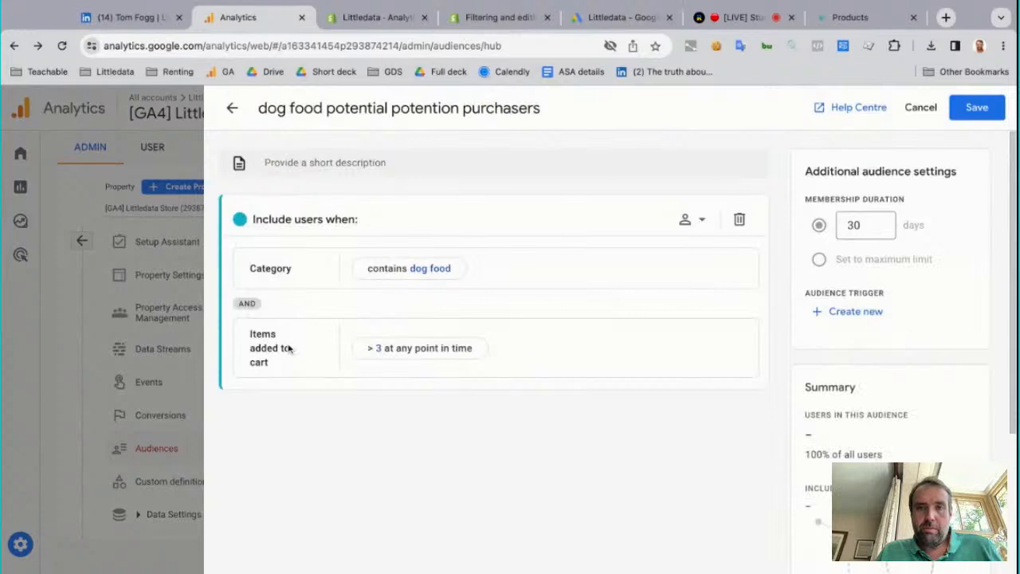
{"action": "scroll", "coordinate": [289, 348], "scroll_direction": "down", "scroll_amount": 5}
{"action": "scroll", "coordinate": [494, 348], "scroll_direction": "up", "scroll_amount": 5}
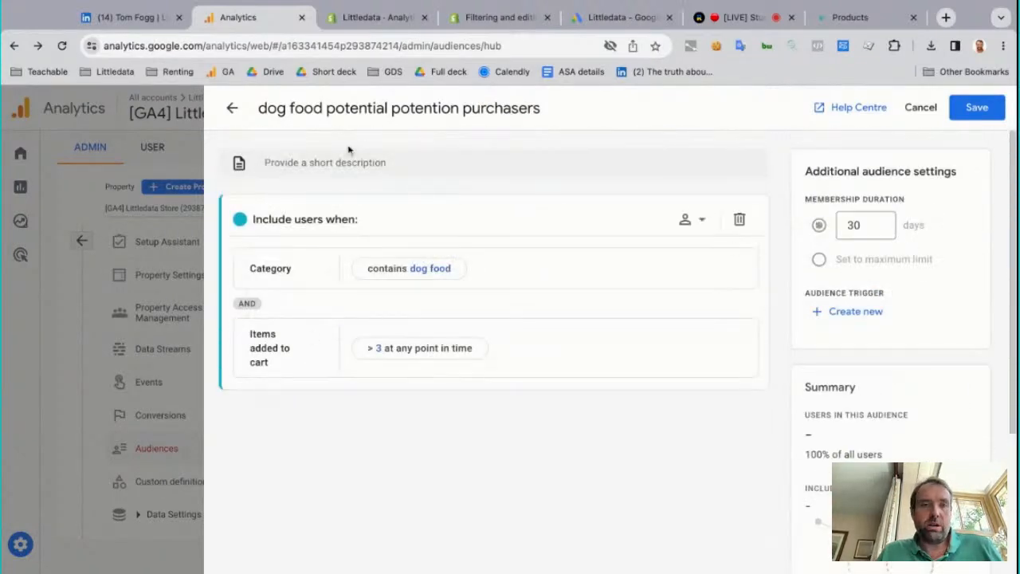
Reload Analytics, view the dog food audience's report, and return to the Audiences list
{"action": "left_click", "coordinate": [62, 46]}
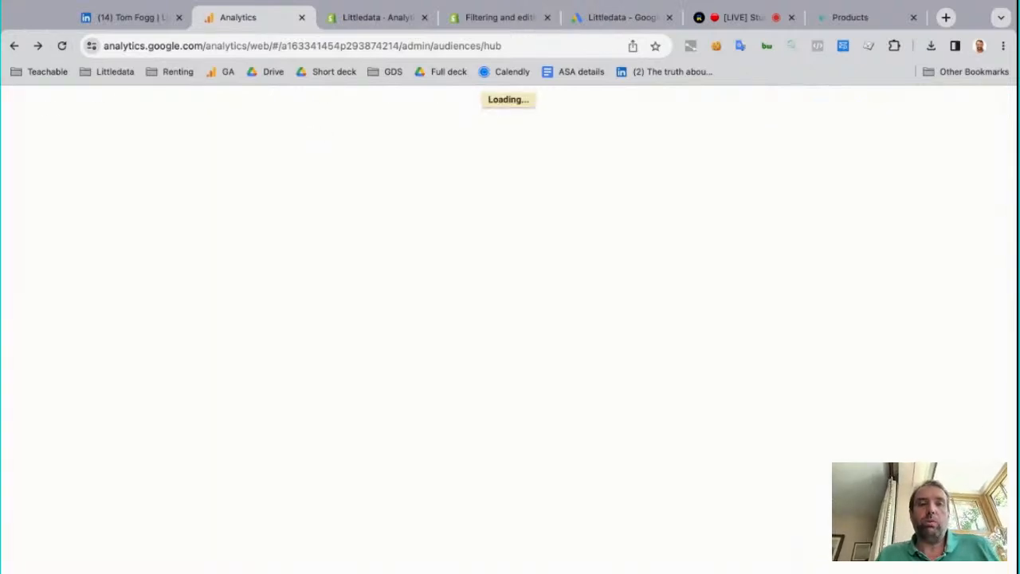
{"action": "left_click", "coordinate": [556, 413]}
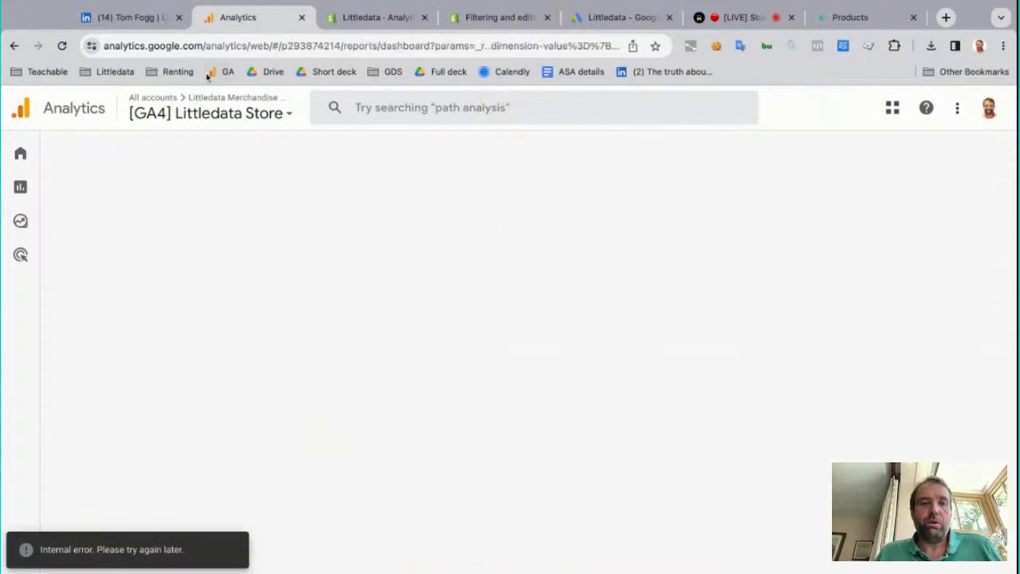
{"action": "left_click", "coordinate": [64, 46]}
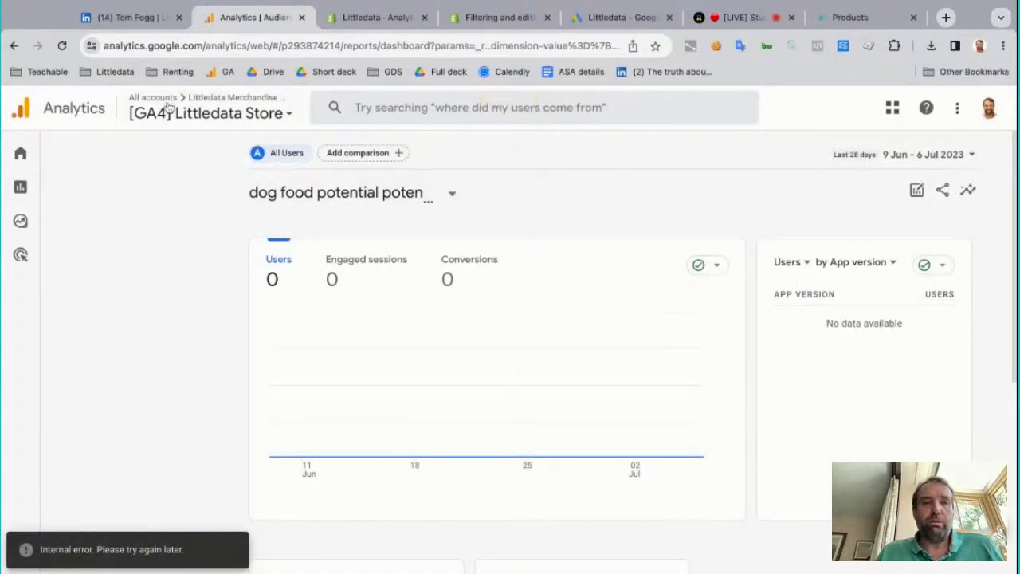
{"action": "left_click", "coordinate": [15, 45]}
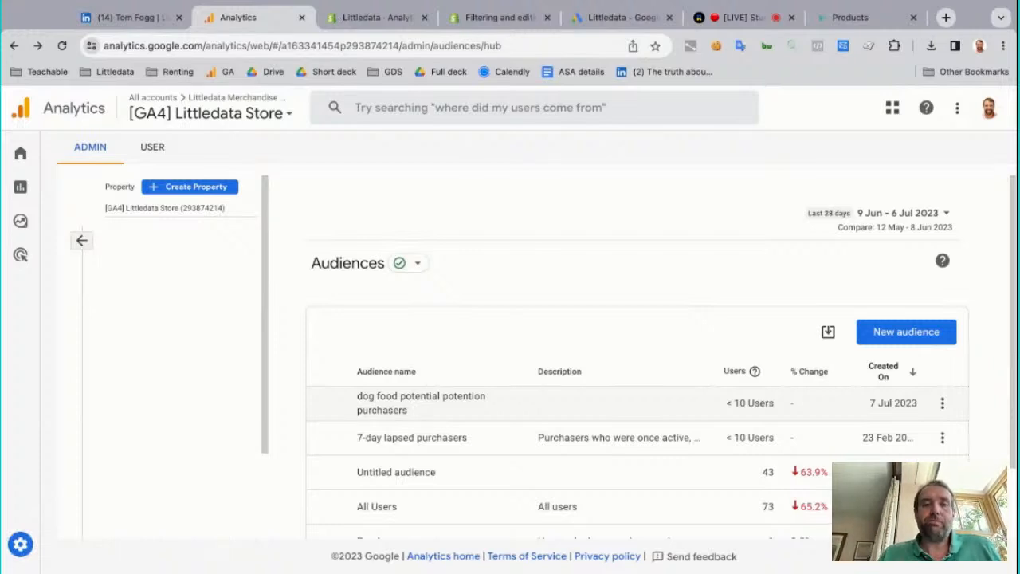
{"action": "scroll", "coordinate": [558, 410], "scroll_direction": "down", "scroll_amount": 1}
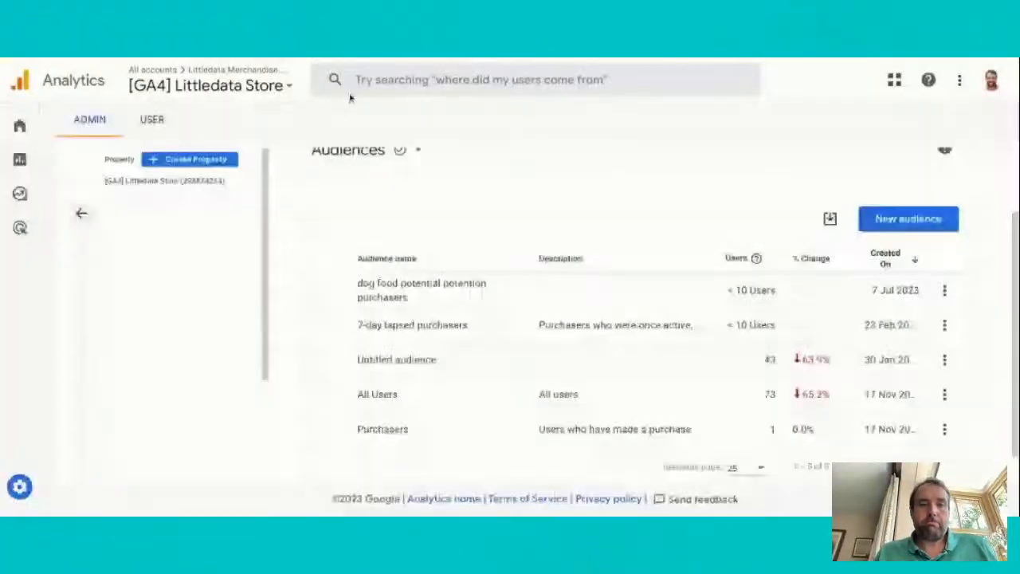
Open the User purchase journey report under Monetisation and review its closed funnel
{"action": "left_click", "coordinate": [21, 126]}
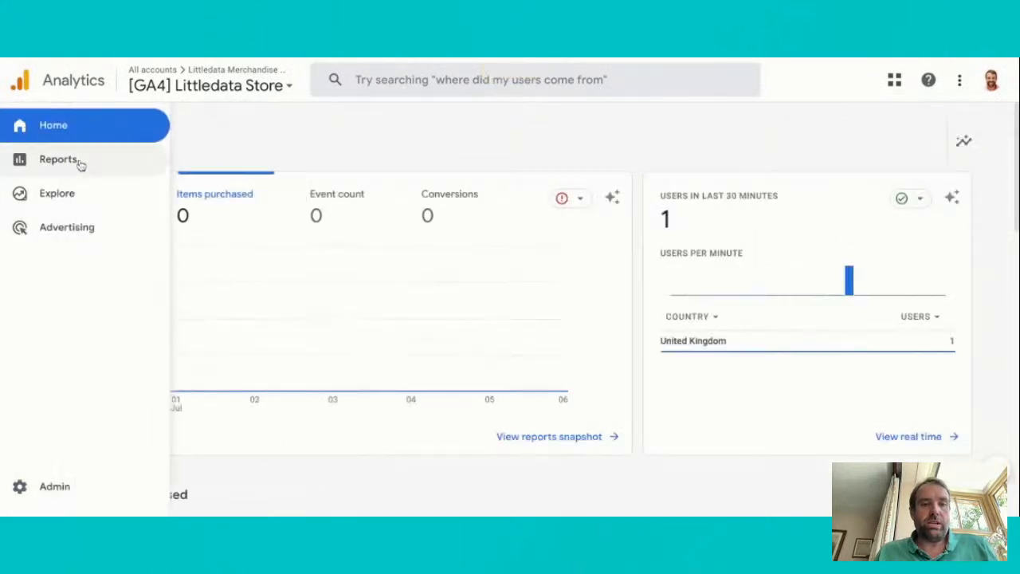
{"action": "left_click", "coordinate": [60, 160]}
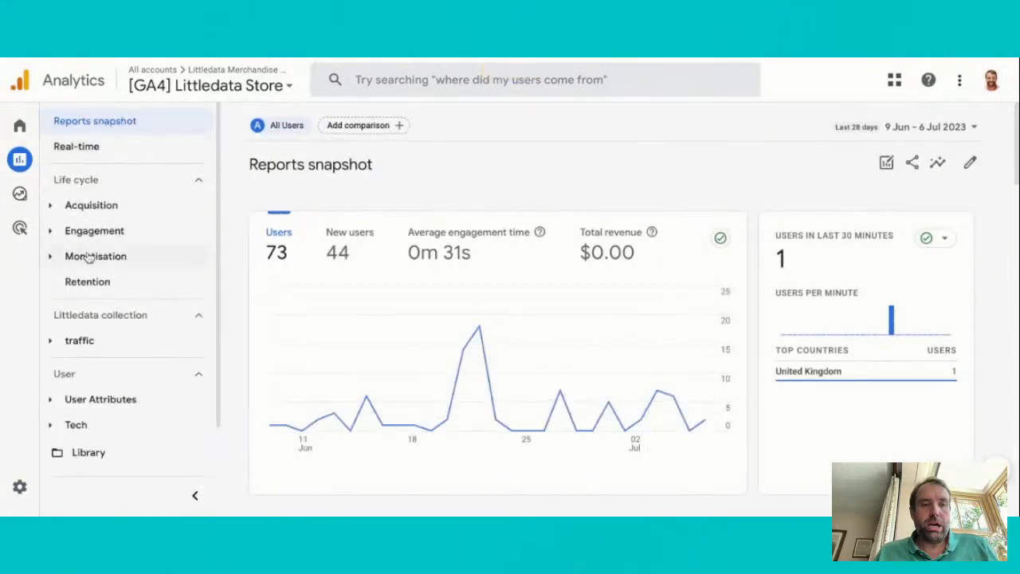
{"action": "left_click", "coordinate": [90, 256]}
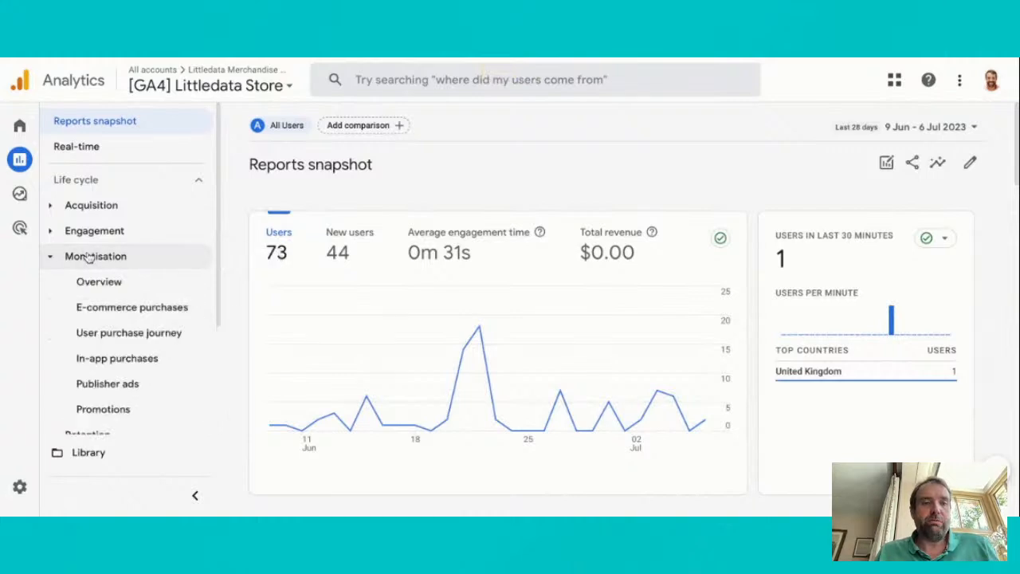
{"action": "left_click", "coordinate": [119, 336]}
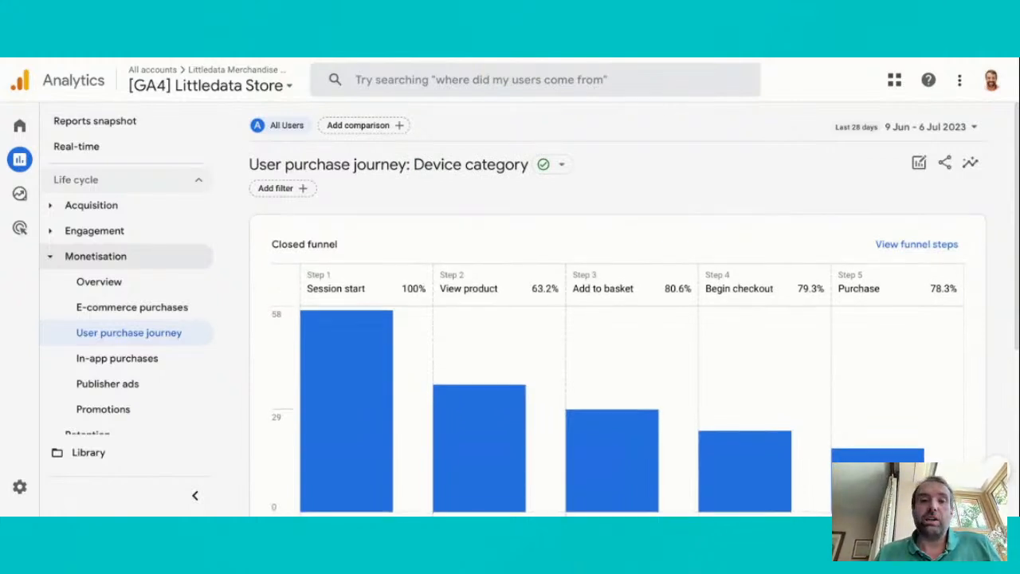
{"action": "scroll", "coordinate": [618, 319], "scroll_direction": "down", "scroll_amount": 1}
{"action": "scroll", "coordinate": [619, 319], "scroll_direction": "up", "scroll_amount": 1}
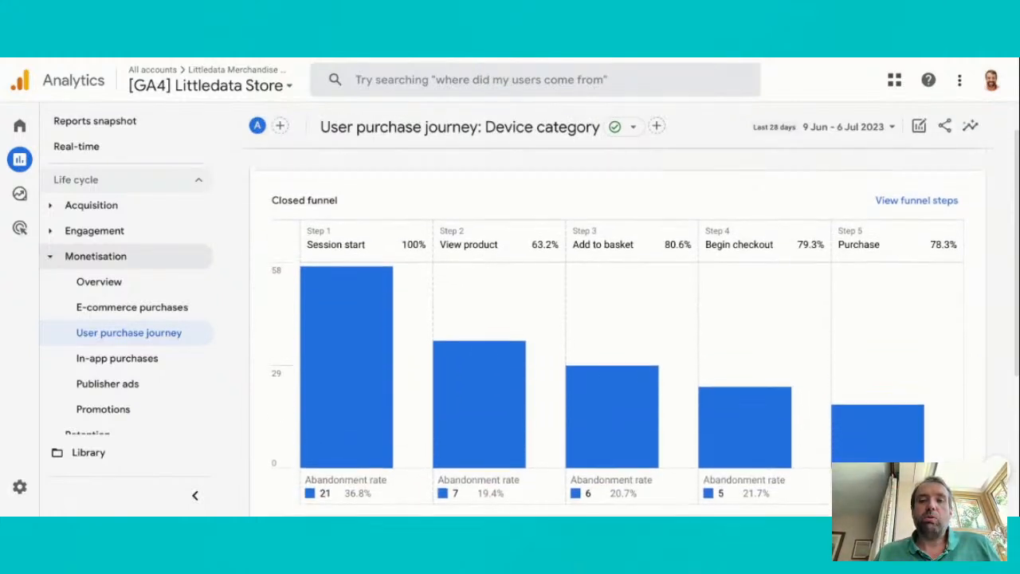
{"action": "scroll", "coordinate": [618, 319], "scroll_direction": "down", "scroll_amount": 1}
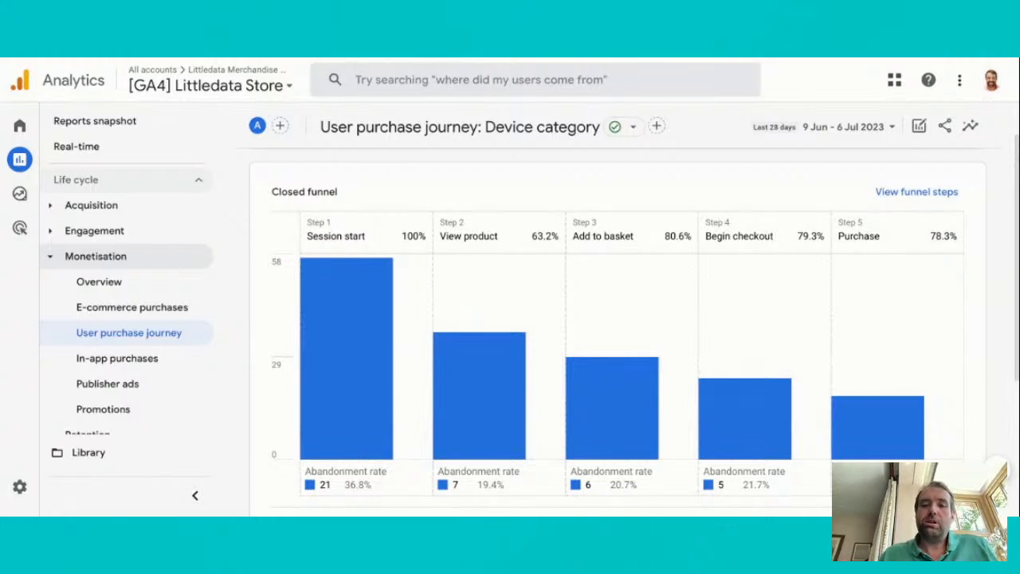
View the funnel step definitions from session start to purchase, then close them
{"action": "scroll", "coordinate": [618, 325], "scroll_direction": "down", "scroll_amount": 1}
{"action": "left_click", "coordinate": [895, 154]}
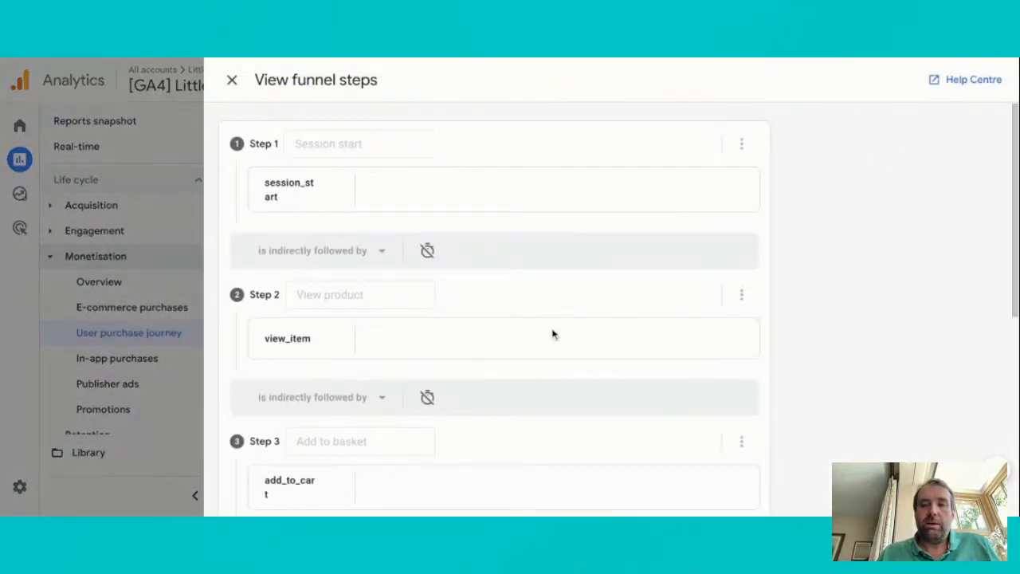
{"action": "scroll", "coordinate": [494, 310], "scroll_direction": "down", "scroll_amount": 4}
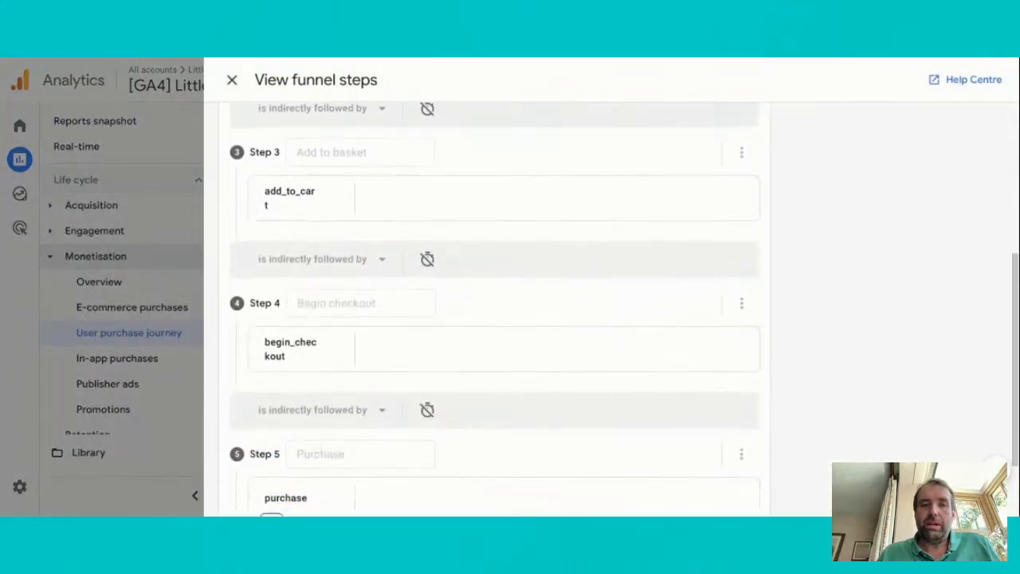
{"action": "scroll", "coordinate": [494, 311], "scroll_direction": "down", "scroll_amount": 1}
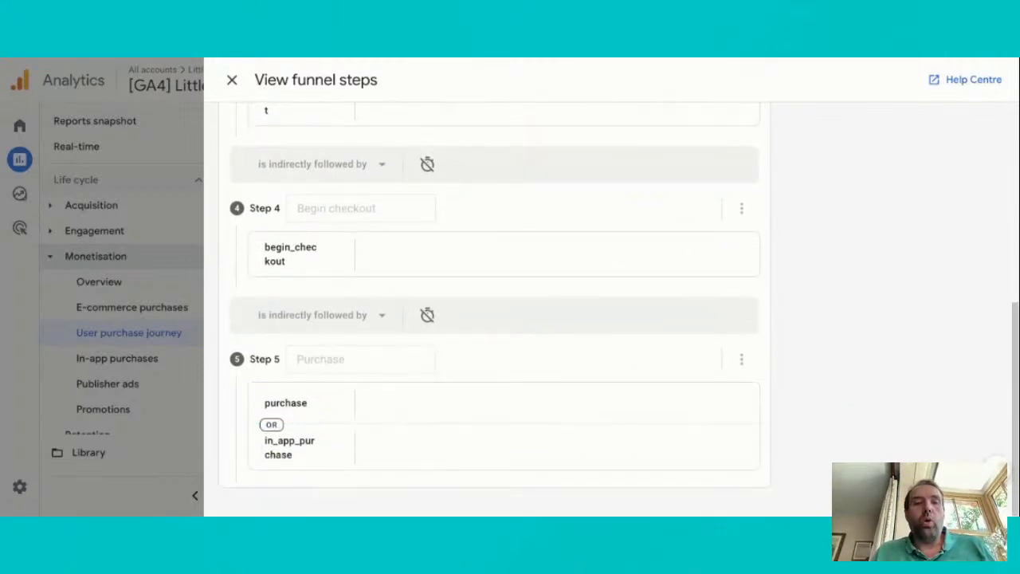
{"action": "scroll", "coordinate": [330, 188], "scroll_direction": "up", "scroll_amount": 5}
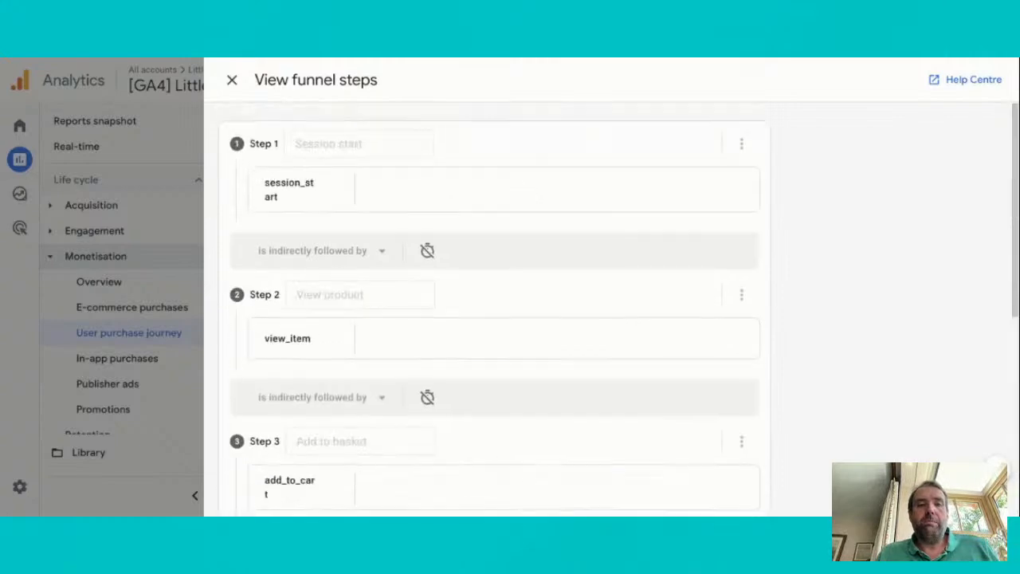
{"action": "left_click", "coordinate": [232, 80]}
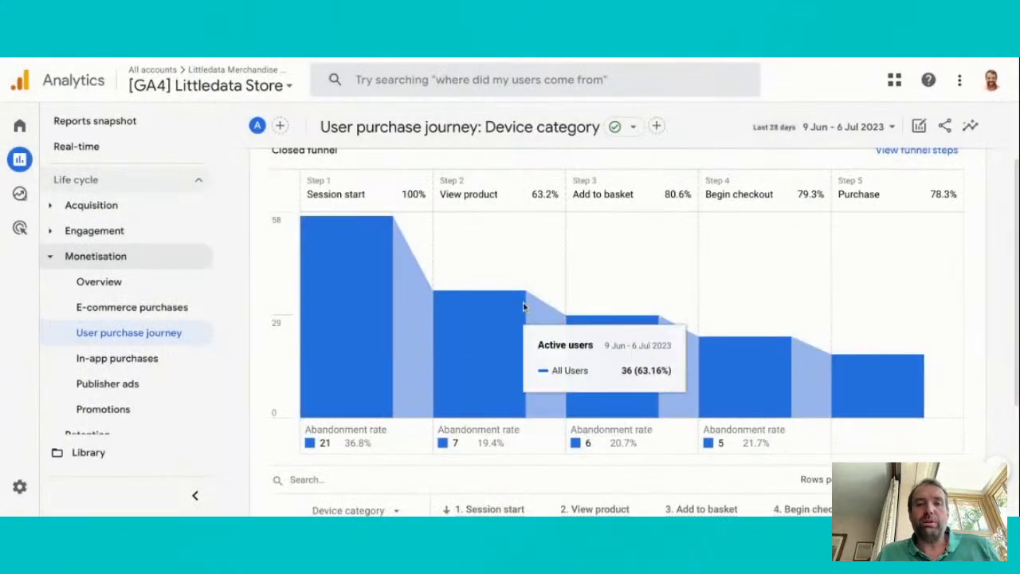
Break down the user purchase journey table by Region instead of Device category
{"action": "scroll", "coordinate": [523, 307], "scroll_direction": "up", "scroll_amount": 1}
{"action": "scroll", "coordinate": [524, 307], "scroll_direction": "down", "scroll_amount": 4}
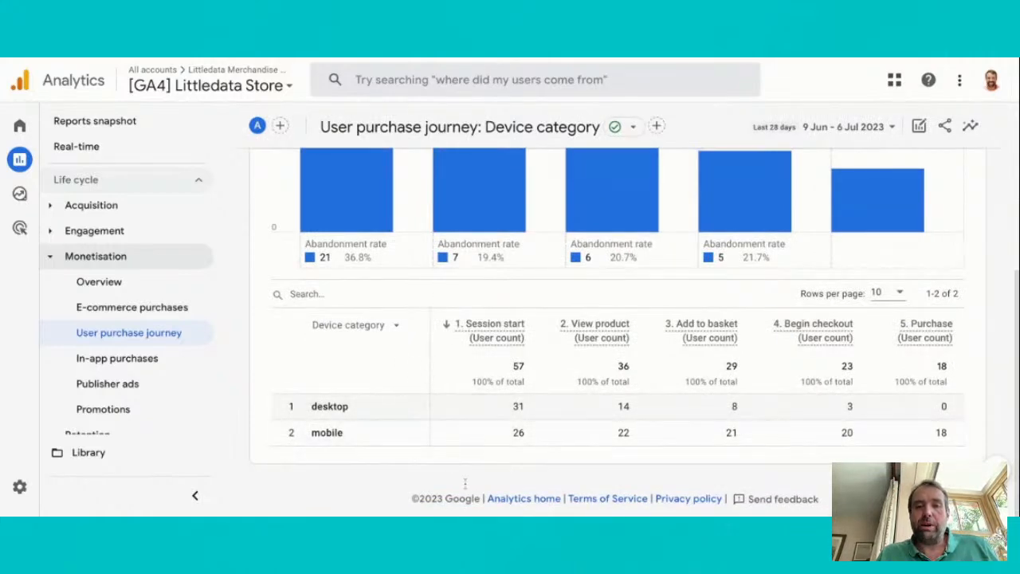
{"action": "left_click", "coordinate": [396, 331]}
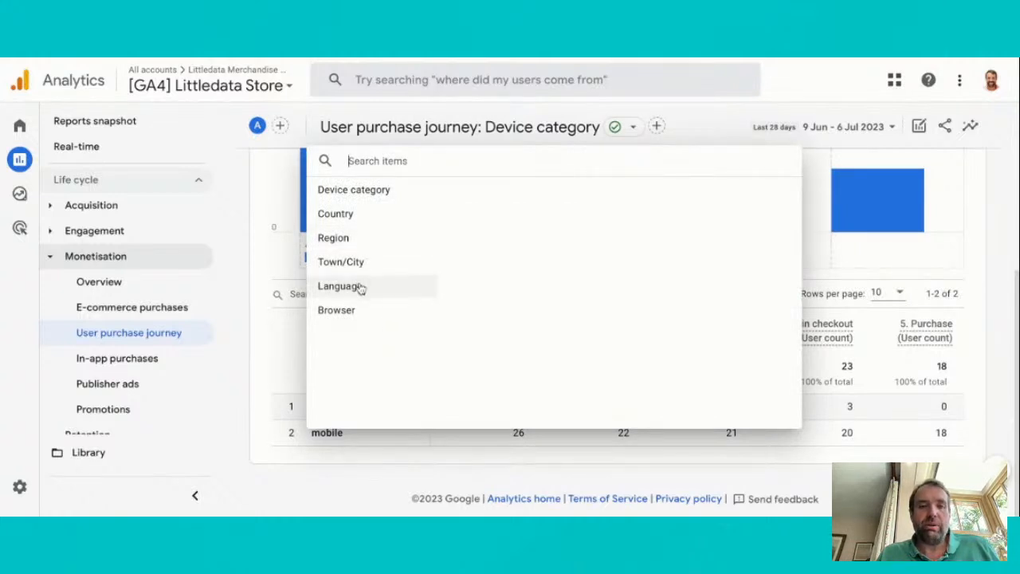
{"action": "left_click", "coordinate": [358, 241]}
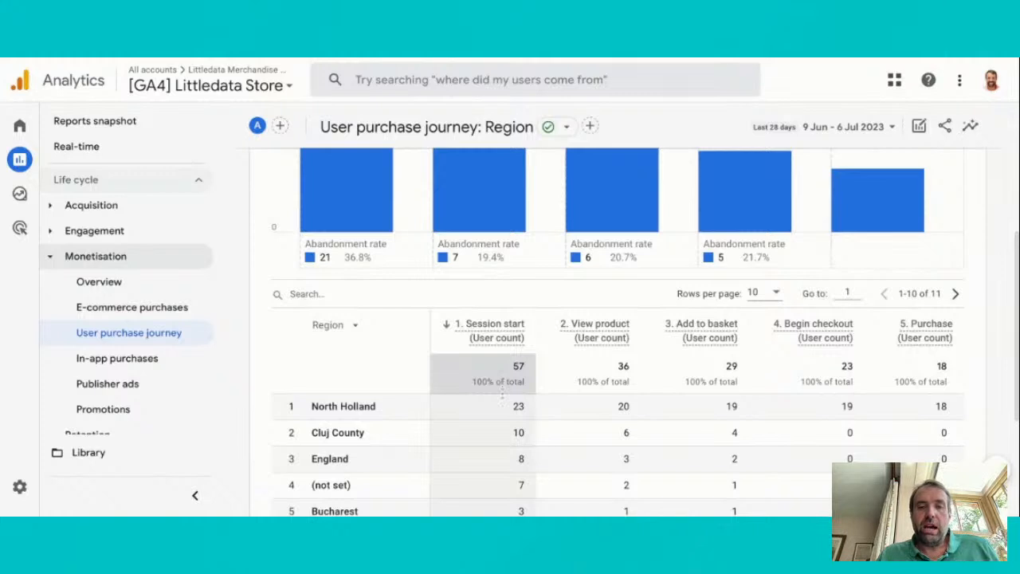
Examine the user counts per region and the abandonment rate at each step of the purchase funnel
{"action": "scroll", "coordinate": [502, 396], "scroll_direction": "down", "scroll_amount": 1}
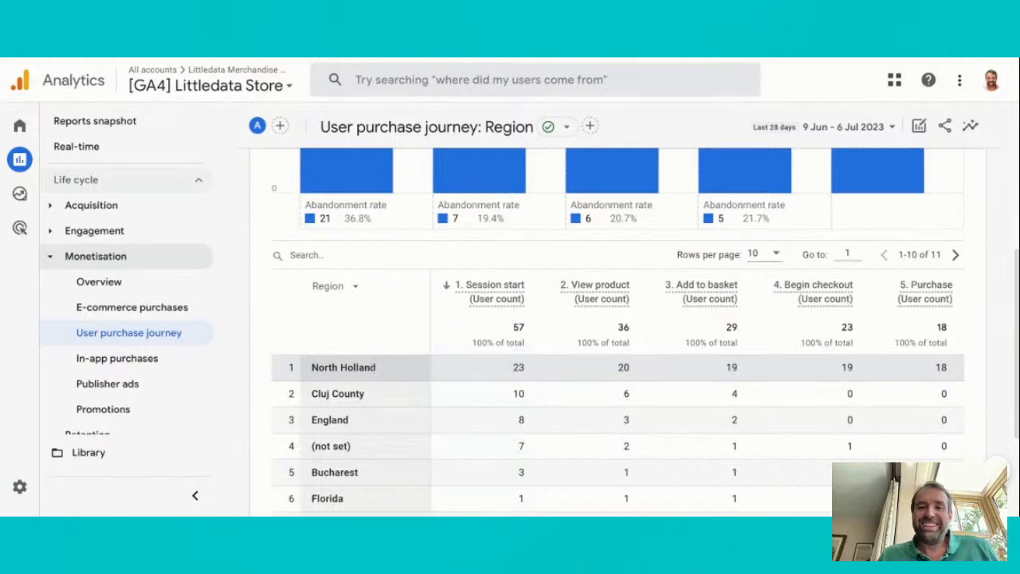
{"action": "scroll", "coordinate": [367, 367], "scroll_direction": "up", "scroll_amount": 4}
{"action": "scroll", "coordinate": [367, 367], "scroll_direction": "down", "scroll_amount": 1}
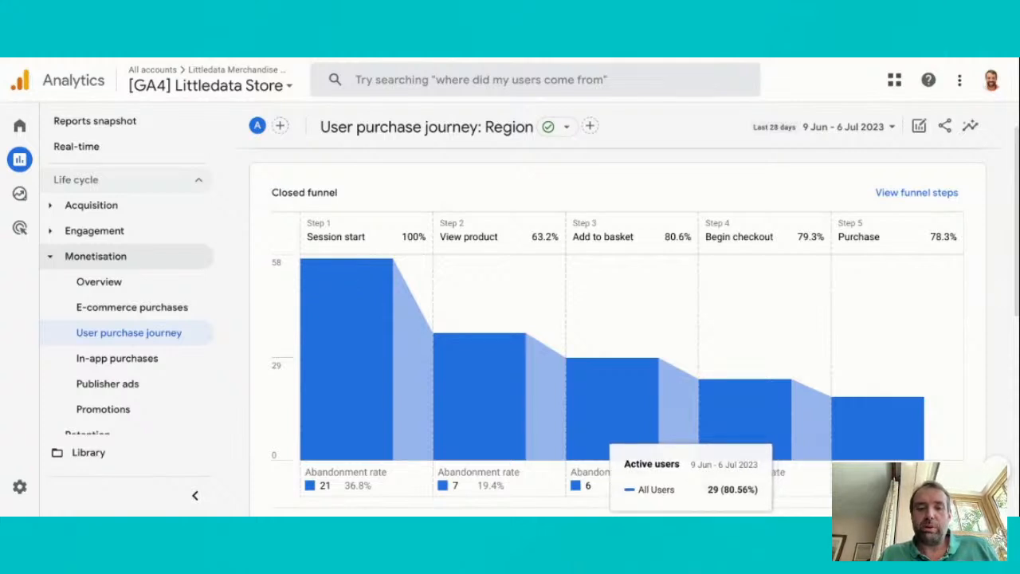
{"action": "scroll", "coordinate": [647, 397], "scroll_direction": "down", "scroll_amount": 2}
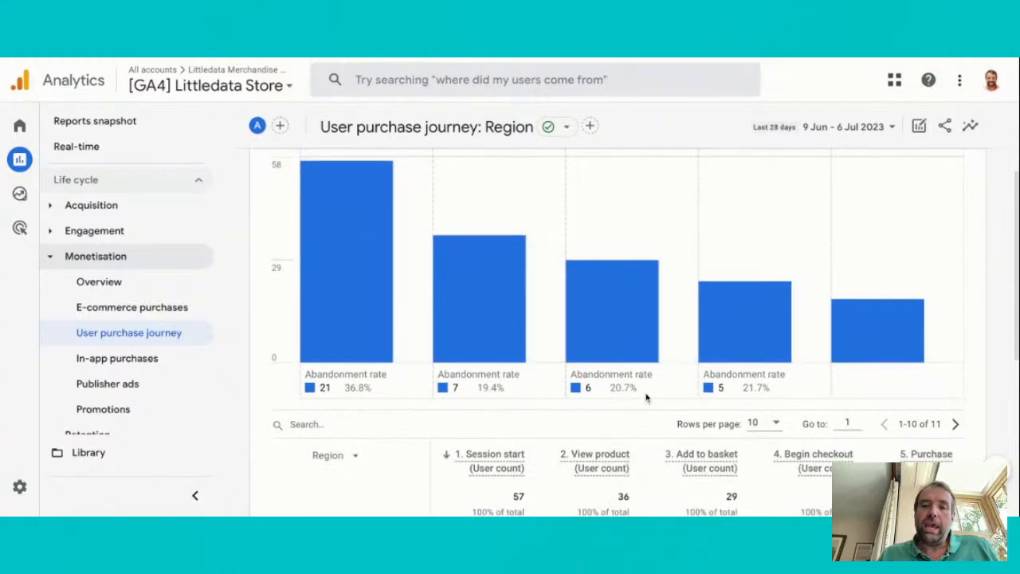
{"action": "double_click", "coordinate": [595, 376]}
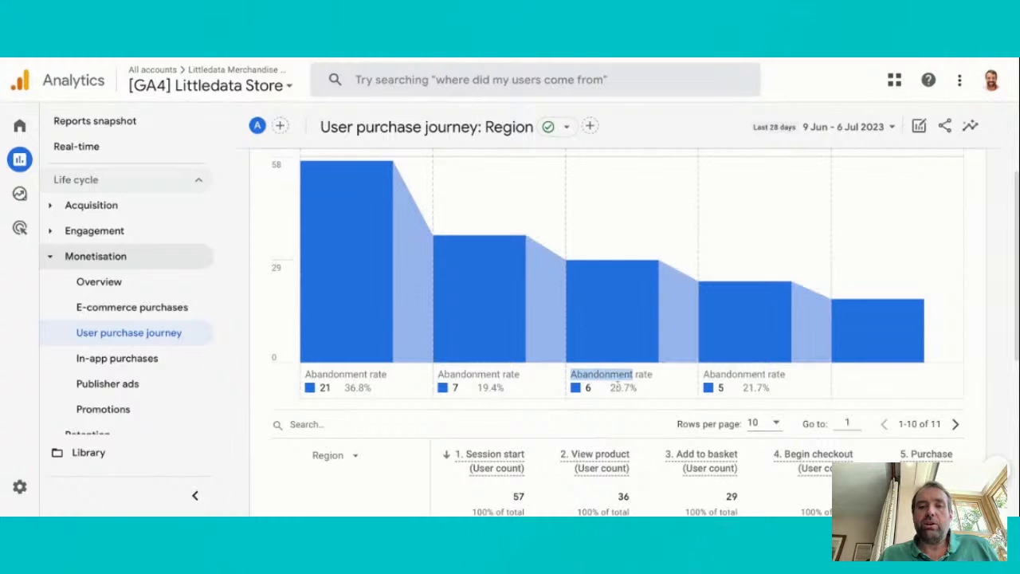
{"action": "left_click", "coordinate": [636, 388]}
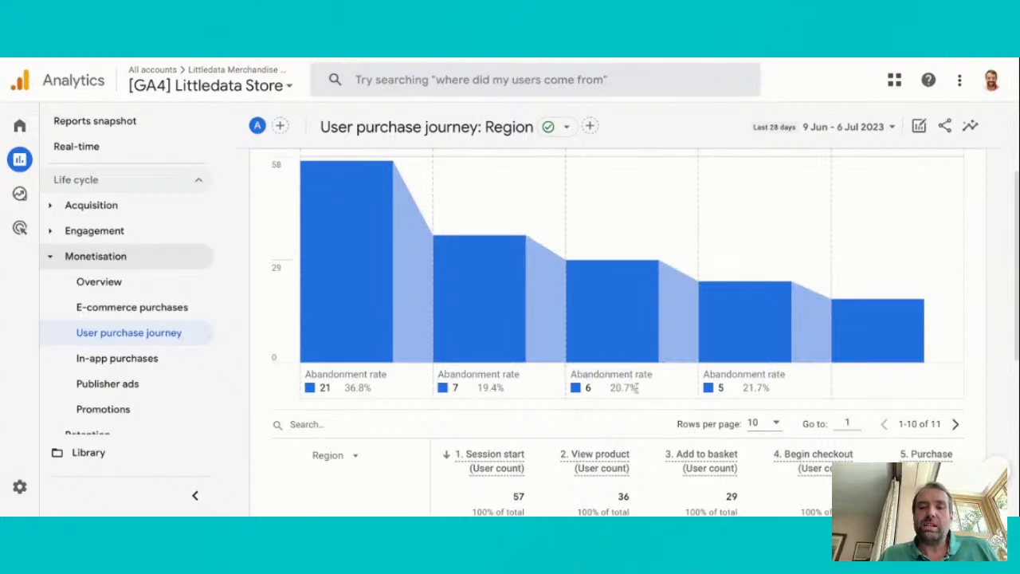
{"action": "scroll", "coordinate": [637, 388], "scroll_direction": "up", "scroll_amount": 1}
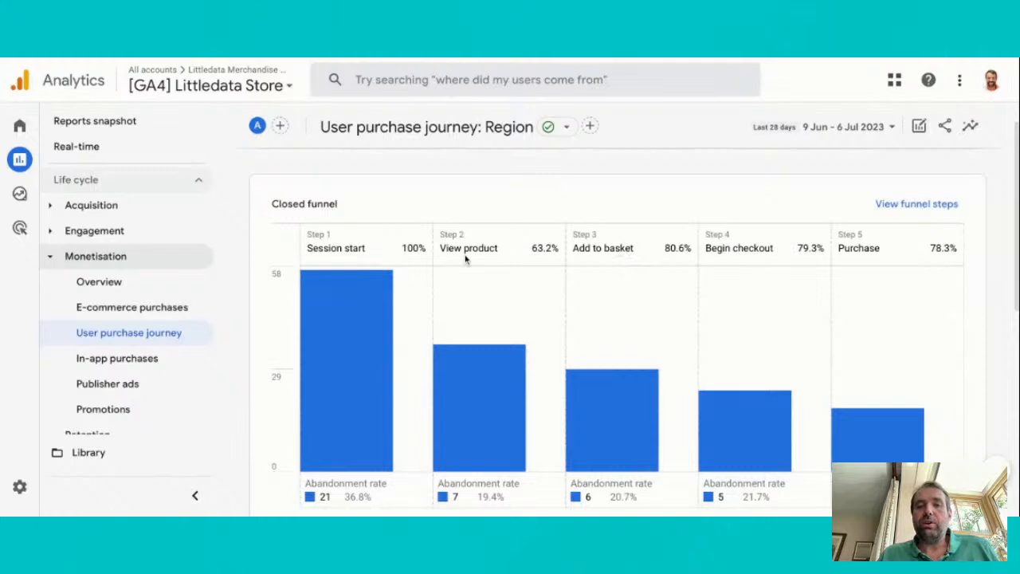
{"action": "scroll", "coordinate": [605, 270], "scroll_direction": "down", "scroll_amount": 5}
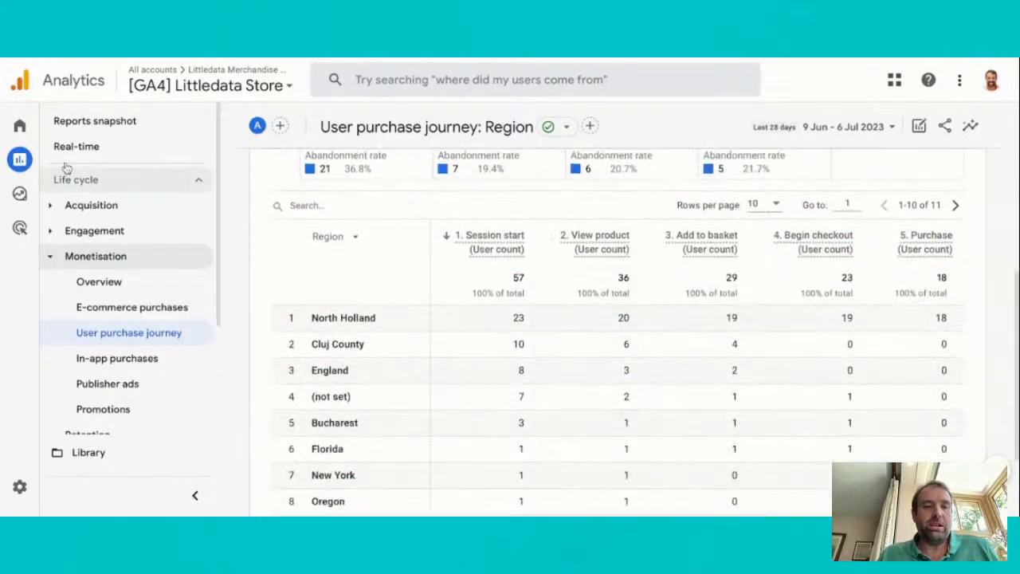
{"action": "mouse_move", "coordinate": [29, 161]}
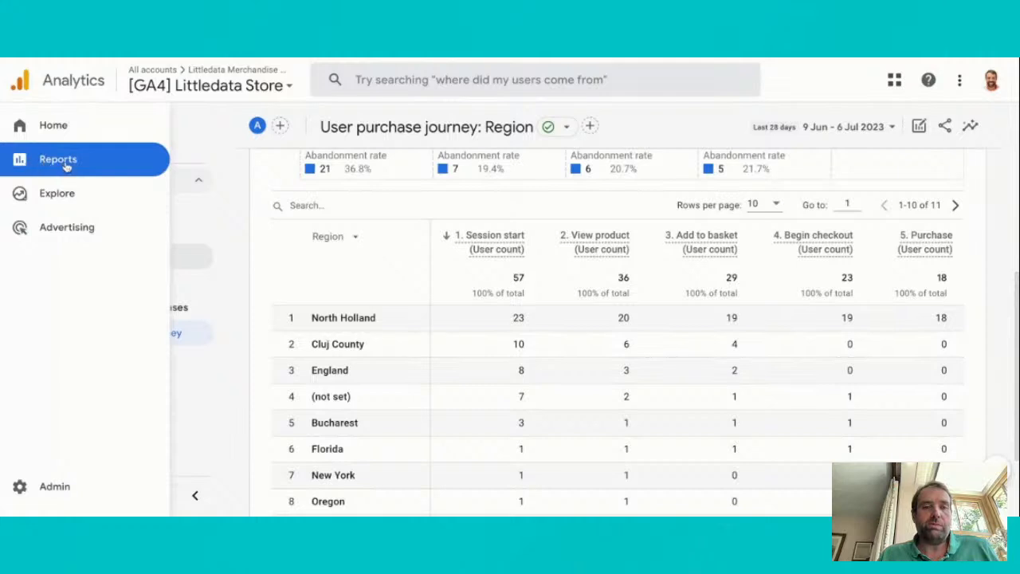
Open the property's Audiences settings in Admin and start a new custom audience from scratch
{"action": "left_click", "coordinate": [48, 496]}
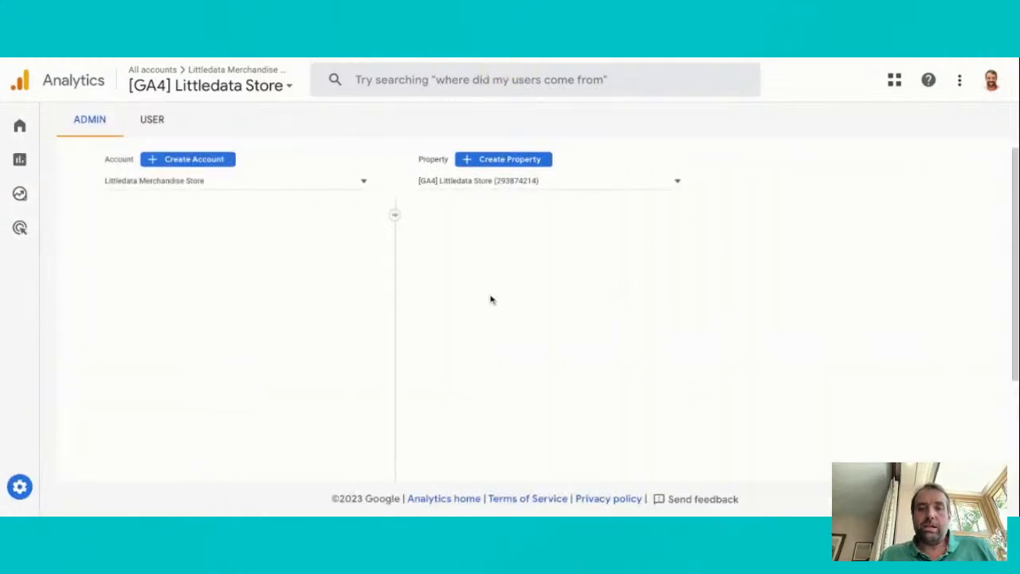
{"action": "scroll", "coordinate": [558, 304], "scroll_direction": "down", "scroll_amount": 1}
{"action": "scroll", "coordinate": [557, 304], "scroll_direction": "up", "scroll_amount": 1}
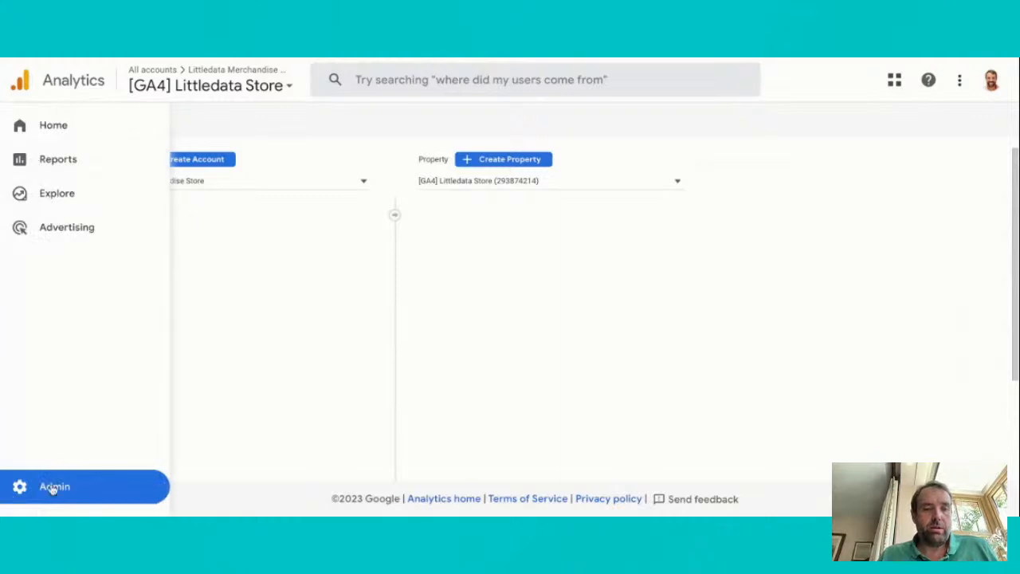
{"action": "left_click", "coordinate": [53, 486]}
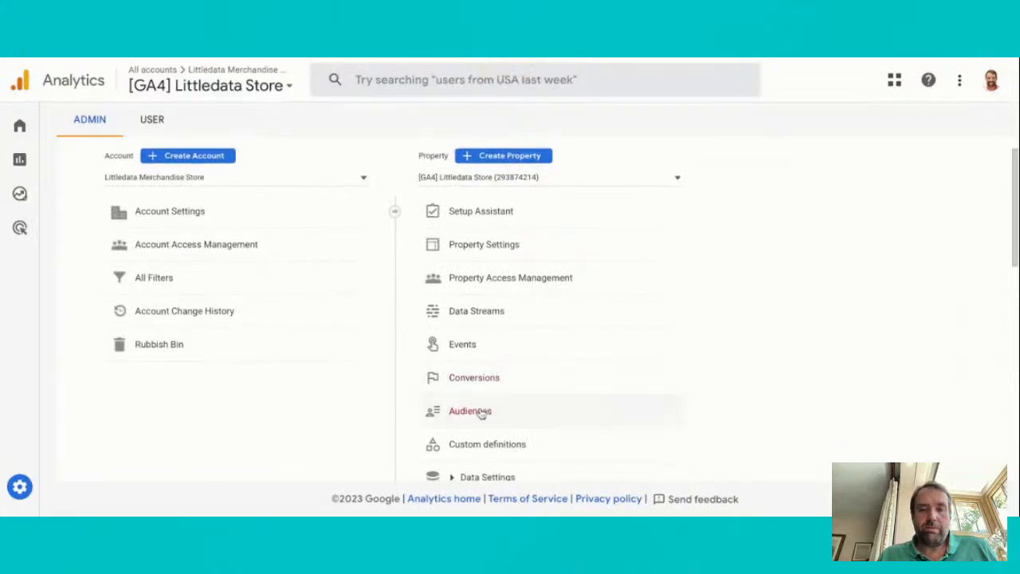
{"action": "left_click", "coordinate": [478, 413]}
{"action": "left_click", "coordinate": [924, 306]}
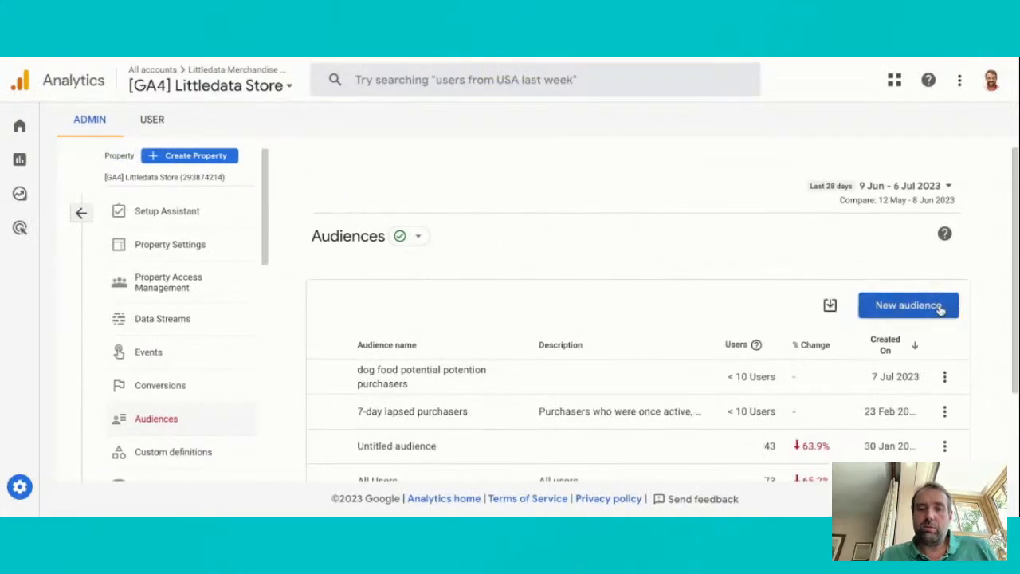
{"action": "left_click", "coordinate": [473, 246]}
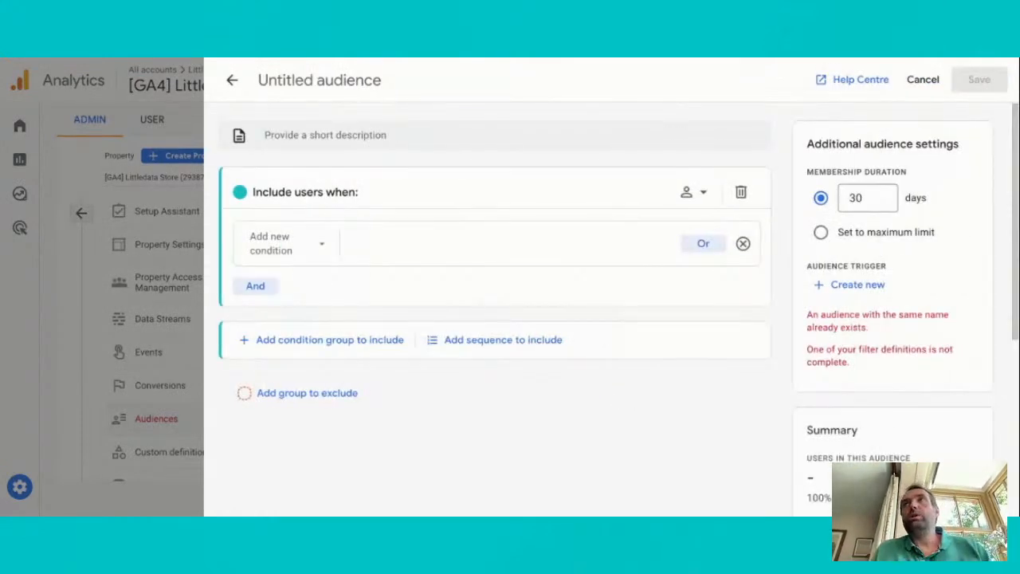
Set the audience's include condition to the view_item event
{"action": "left_click", "coordinate": [310, 243]}
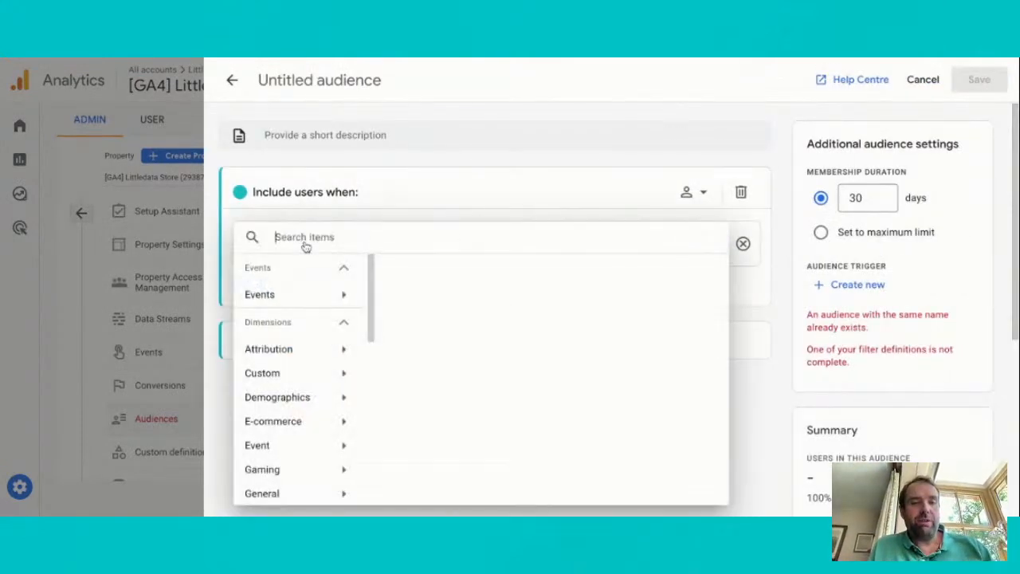
{"action": "left_click", "coordinate": [311, 296]}
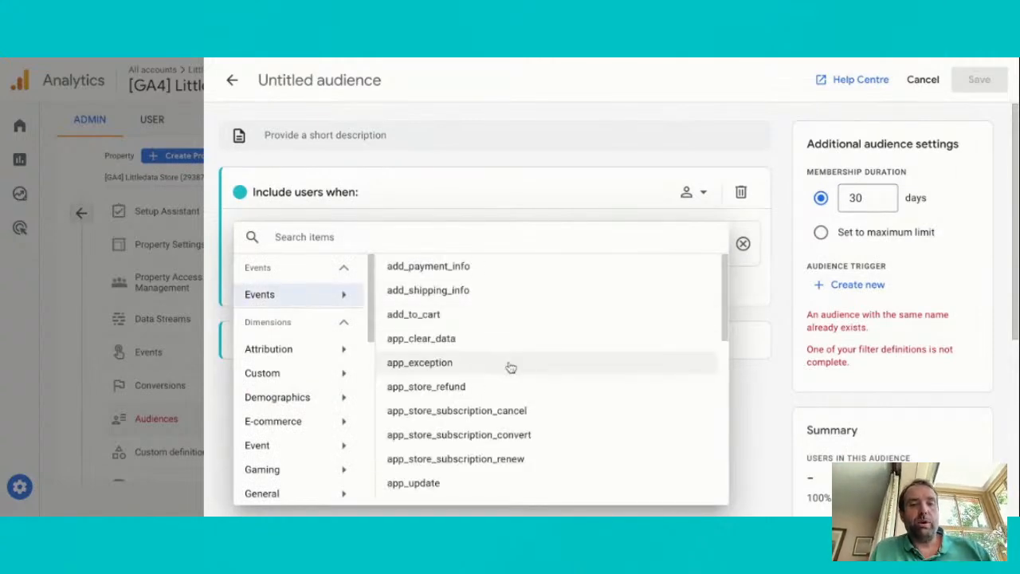
{"action": "scroll", "coordinate": [510, 367], "scroll_direction": "down", "scroll_amount": 3}
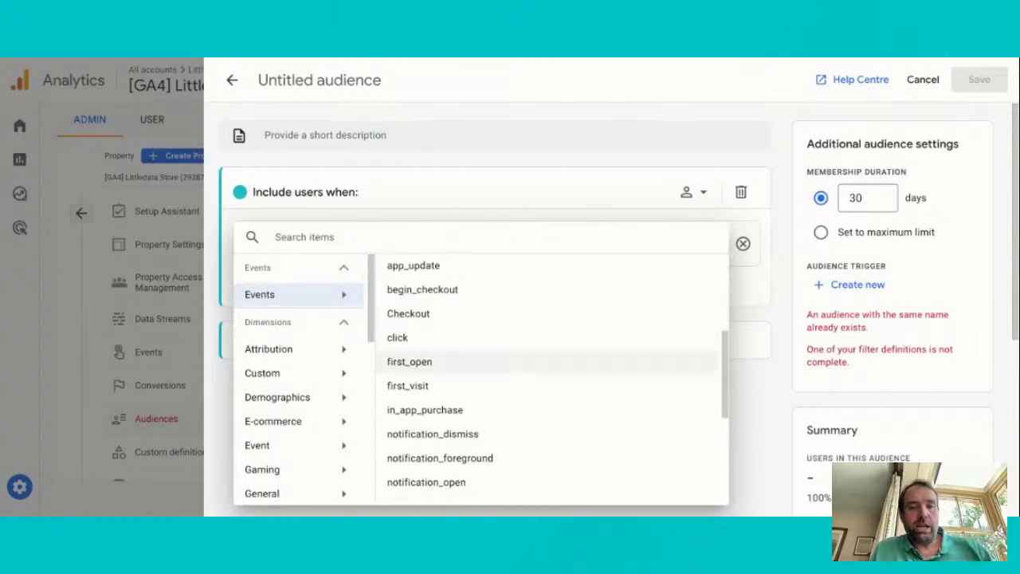
{"action": "scroll", "coordinate": [511, 361], "scroll_direction": "down", "scroll_amount": 1}
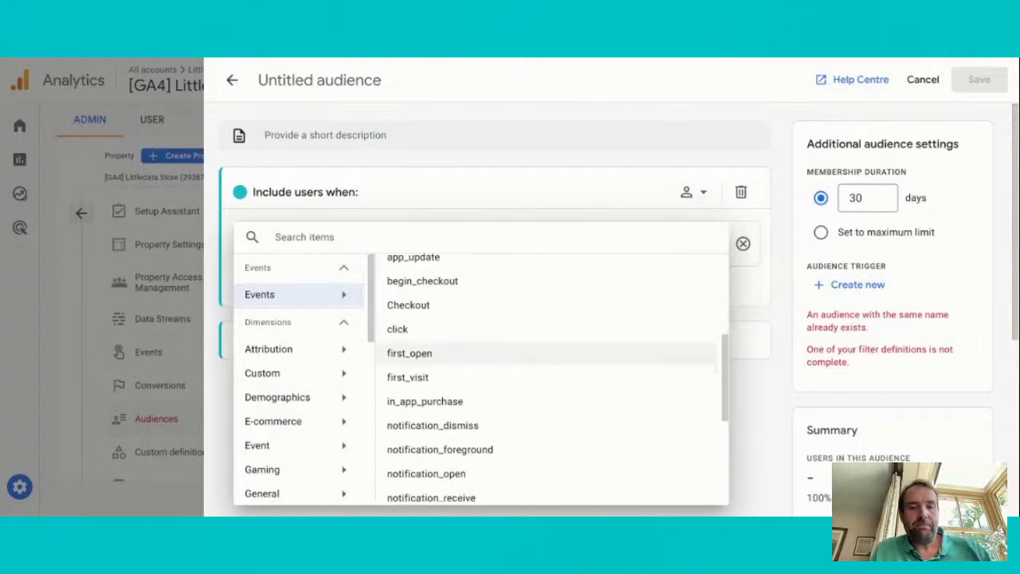
{"action": "scroll", "coordinate": [511, 361], "scroll_direction": "up", "scroll_amount": 3}
{"action": "scroll", "coordinate": [510, 409], "scroll_direction": "down", "scroll_amount": 2}
{"action": "scroll", "coordinate": [511, 368], "scroll_direction": "down", "scroll_amount": 3}
{"action": "left_click", "coordinate": [439, 464]}
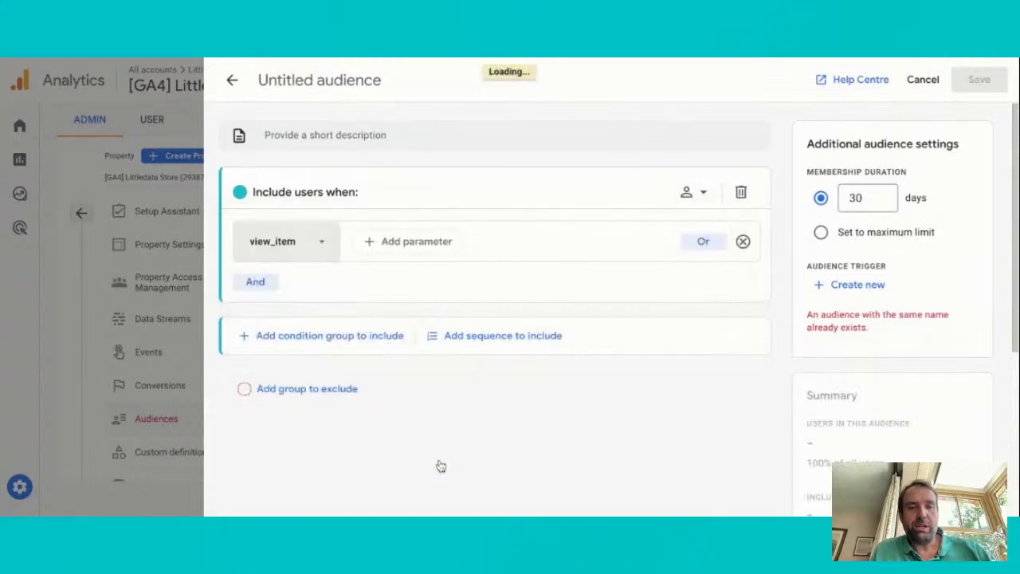
Add the item_category event parameter to the view_item condition
{"action": "left_click", "coordinate": [405, 247]}
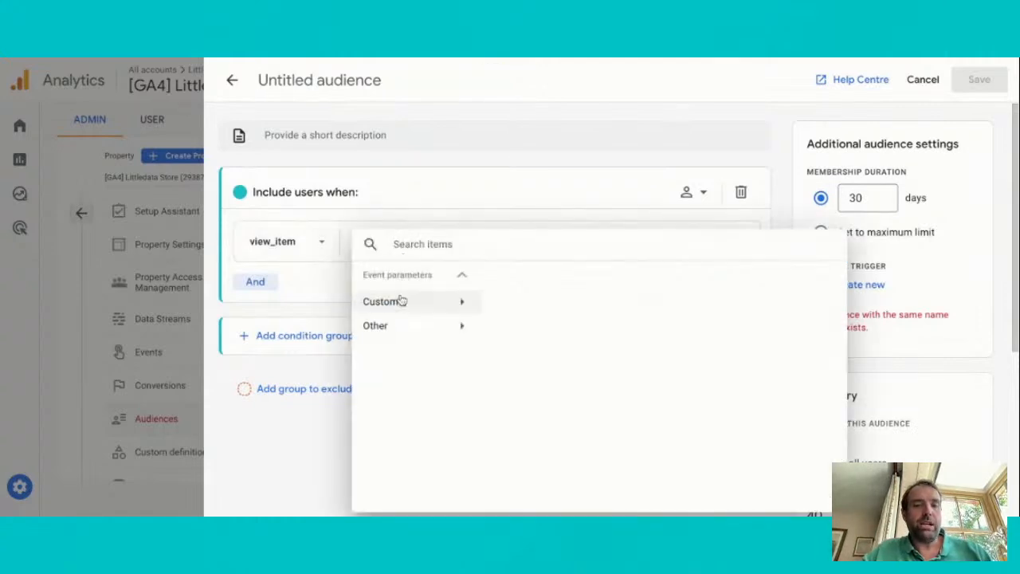
{"action": "left_click", "coordinate": [410, 307]}
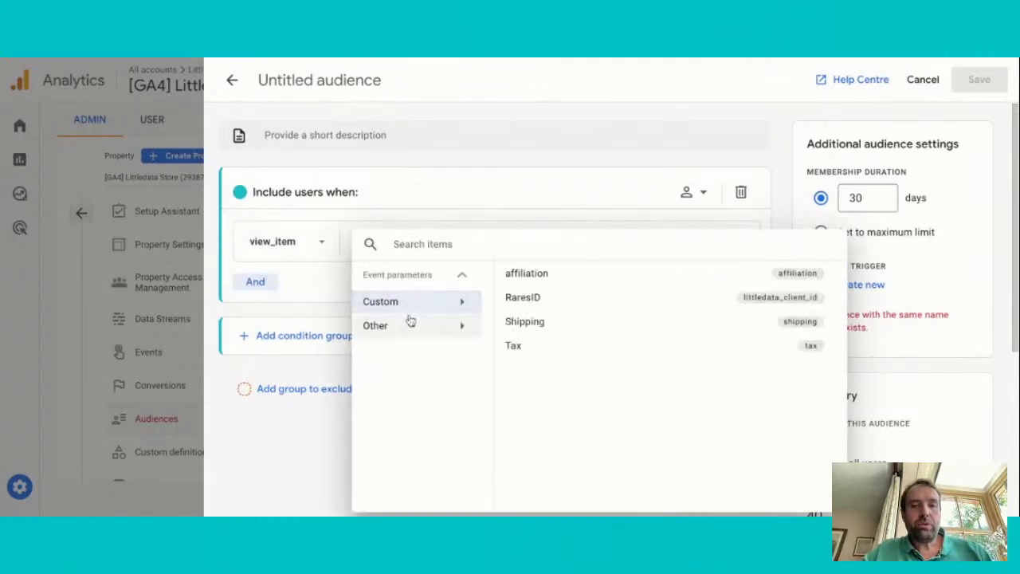
{"action": "left_click", "coordinate": [409, 323]}
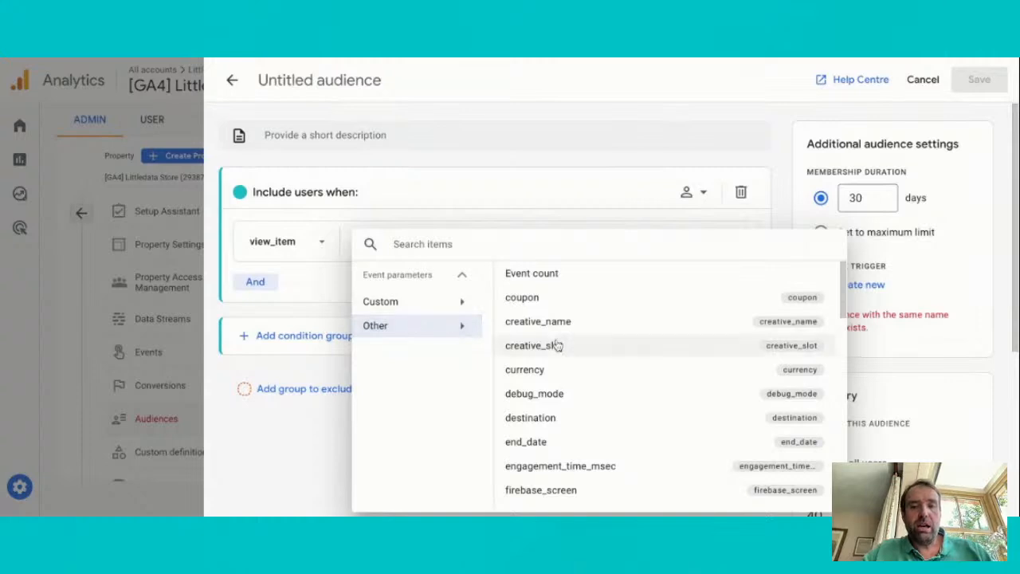
{"action": "scroll", "coordinate": [558, 345], "scroll_direction": "down", "scroll_amount": 5}
{"action": "scroll", "coordinate": [585, 342], "scroll_direction": "down", "scroll_amount": 1}
{"action": "scroll", "coordinate": [585, 342], "scroll_direction": "up", "scroll_amount": 1}
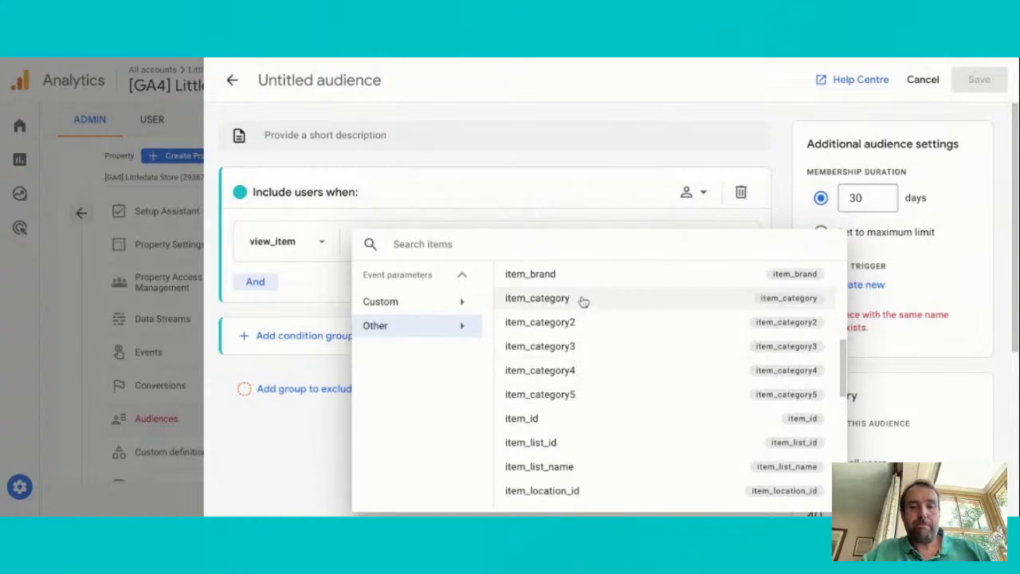
{"action": "left_click", "coordinate": [580, 300]}
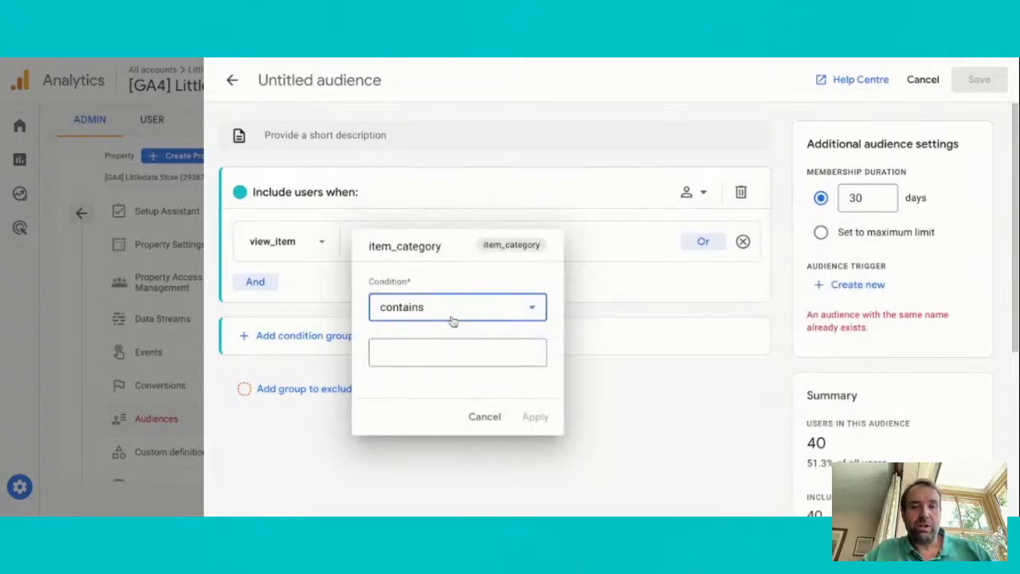
Set the item_category filter to contains "dog food" and apply it
{"action": "left_click", "coordinate": [453, 353]}
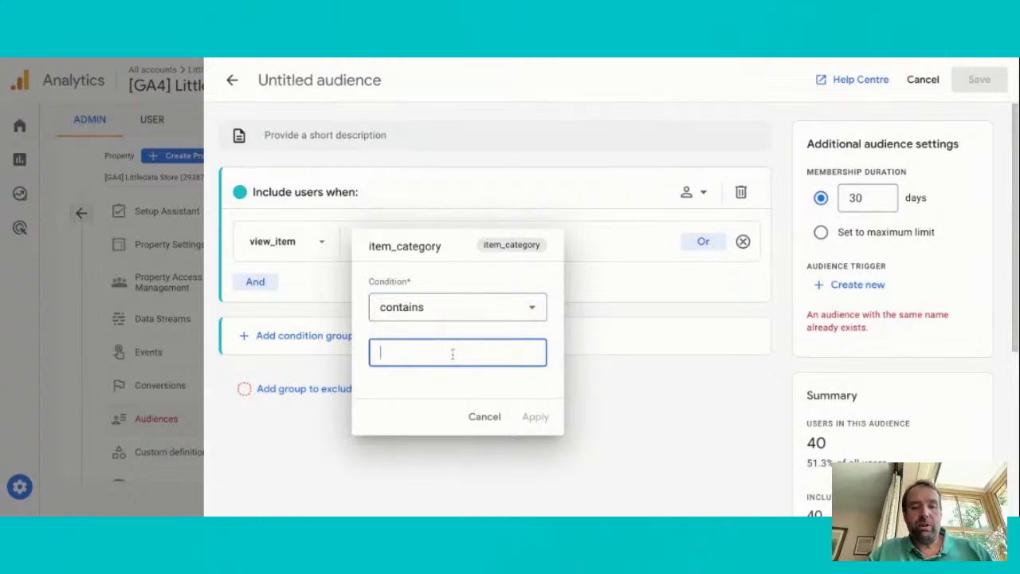
{"action": "type", "text": "dog food"}
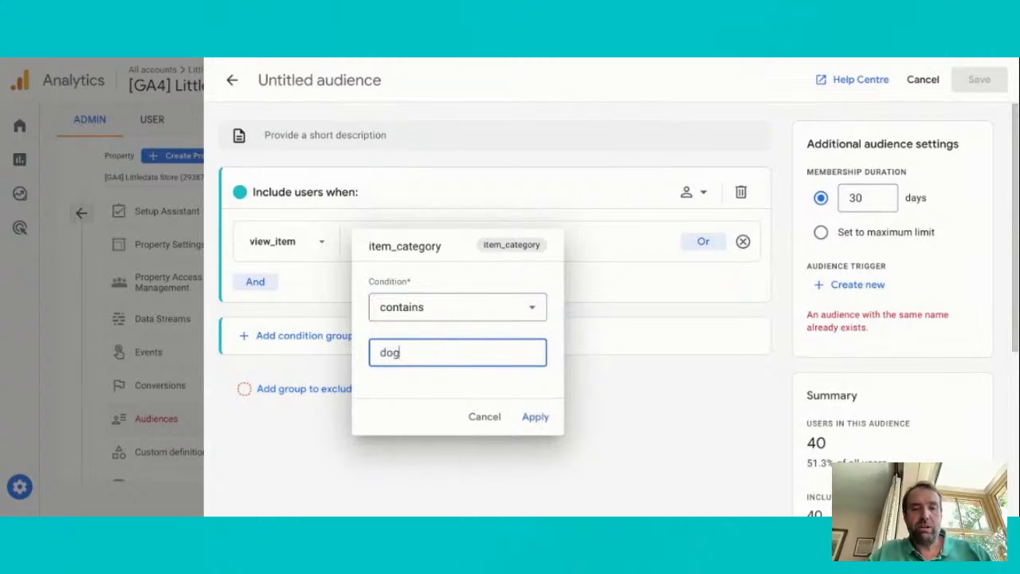
{"action": "left_click", "coordinate": [542, 417]}
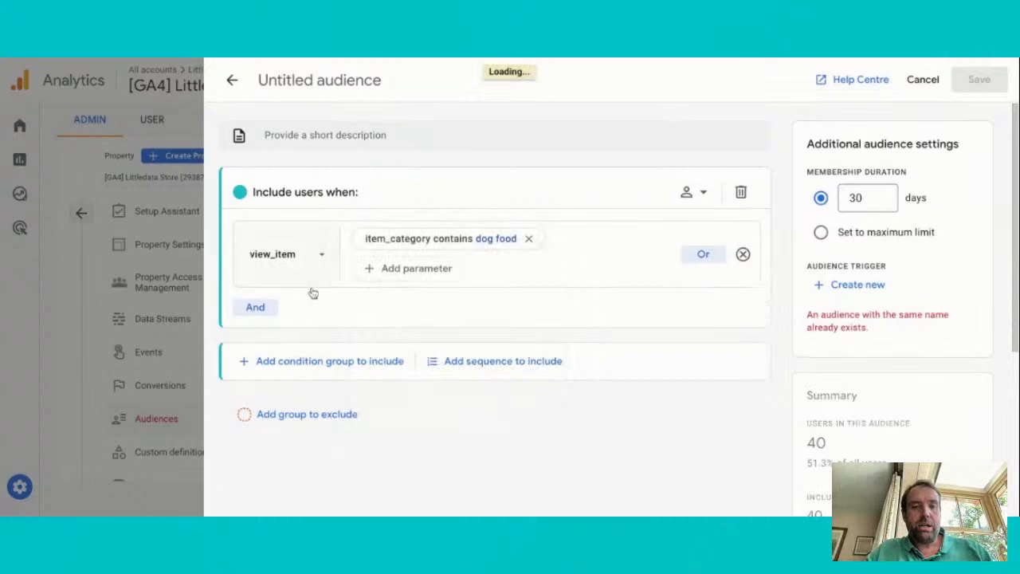
{"action": "left_click", "coordinate": [256, 308]}
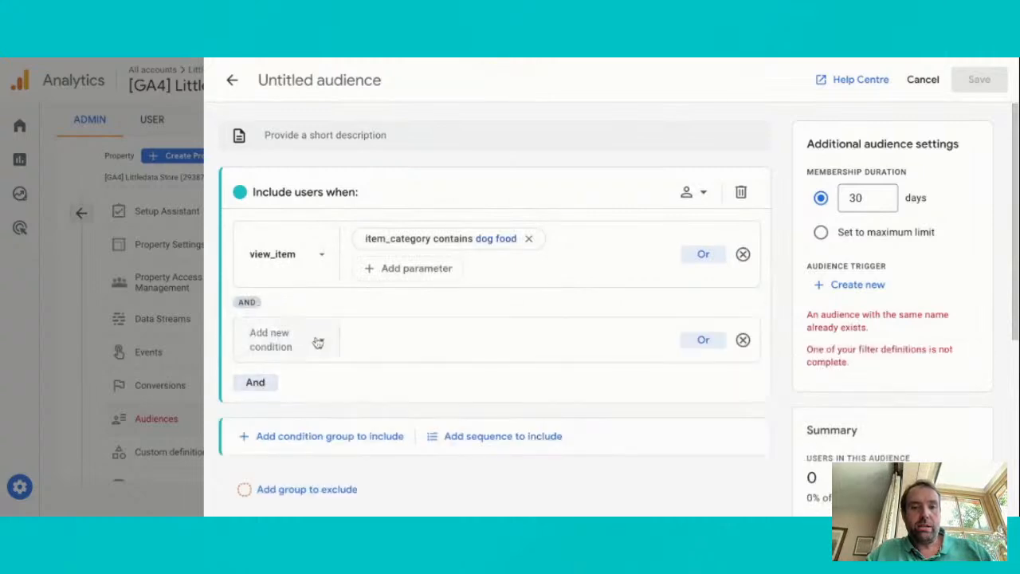
{"action": "left_click", "coordinate": [711, 339]}
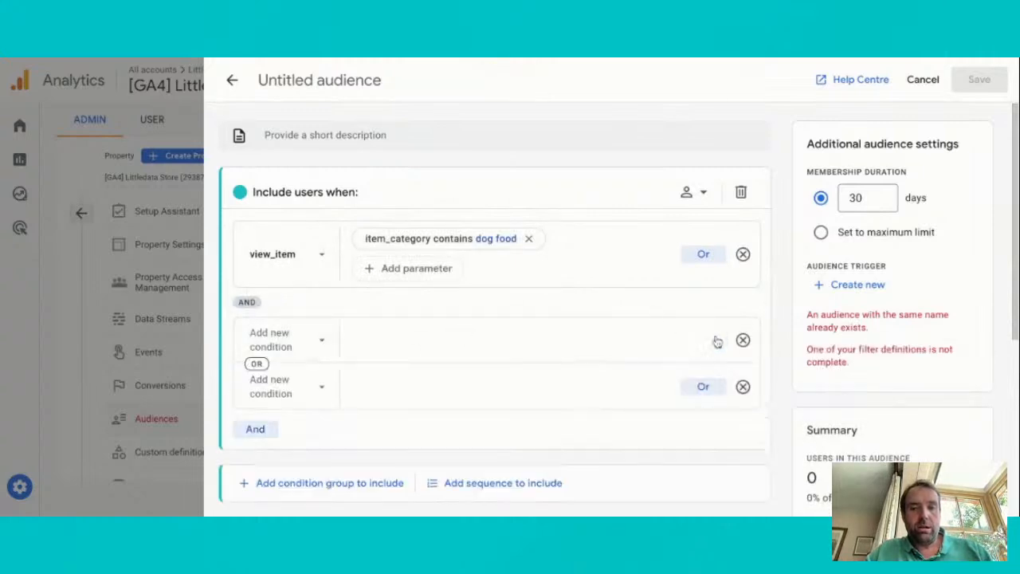
{"action": "left_click", "coordinate": [742, 341]}
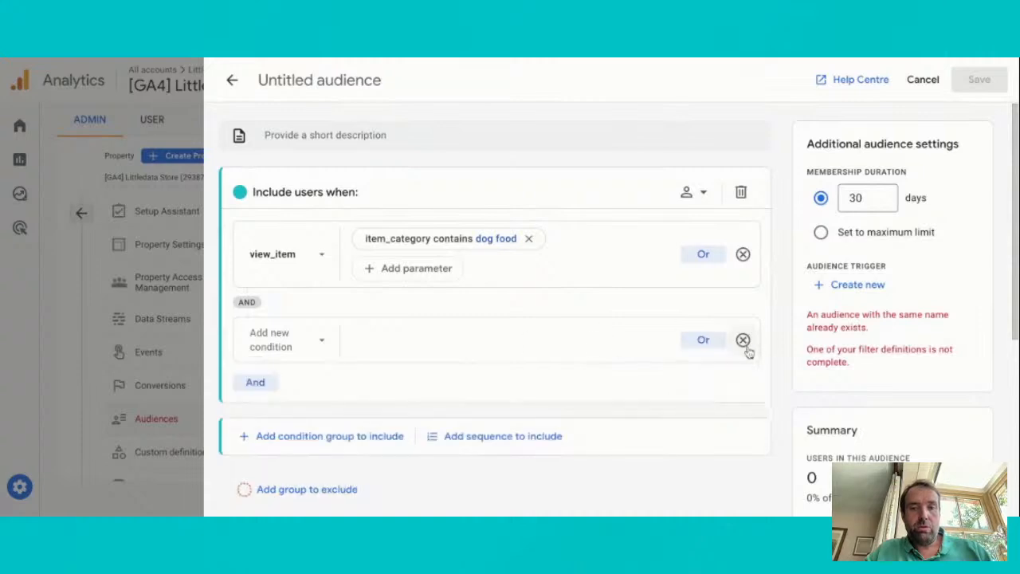
{"action": "left_click", "coordinate": [743, 341]}
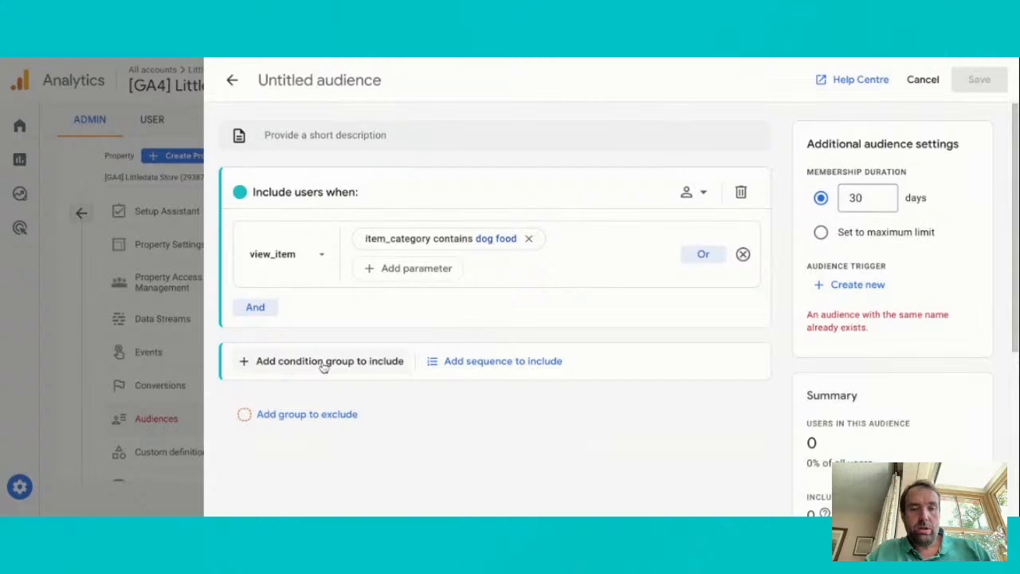
Add a group that temporarily excludes users who triggered the add_to_cart event
{"action": "left_click", "coordinate": [319, 412]}
{"action": "scroll", "coordinate": [419, 380], "scroll_direction": "down", "scroll_amount": 3}
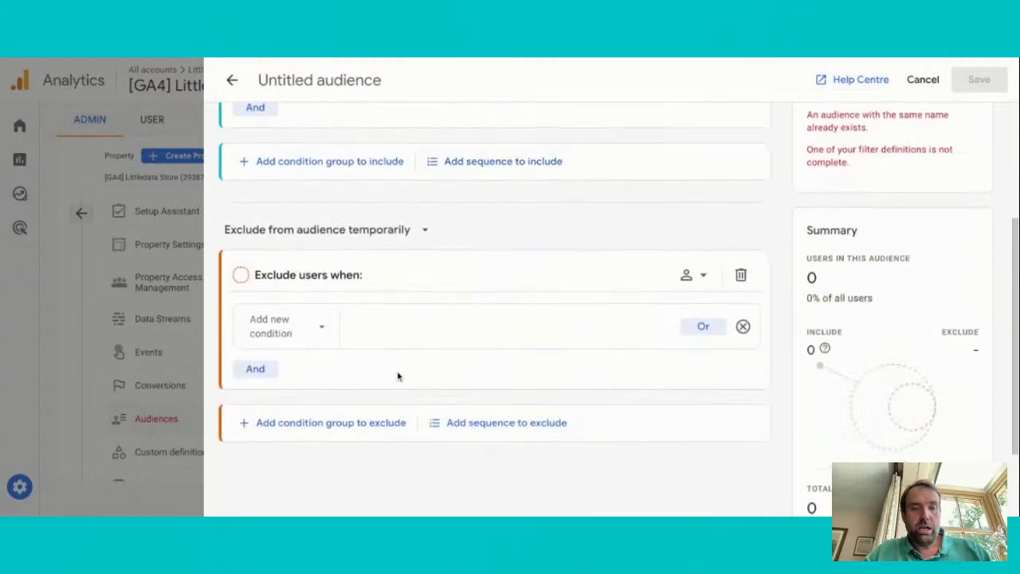
{"action": "left_click", "coordinate": [303, 327]}
{"action": "left_click", "coordinate": [322, 224]}
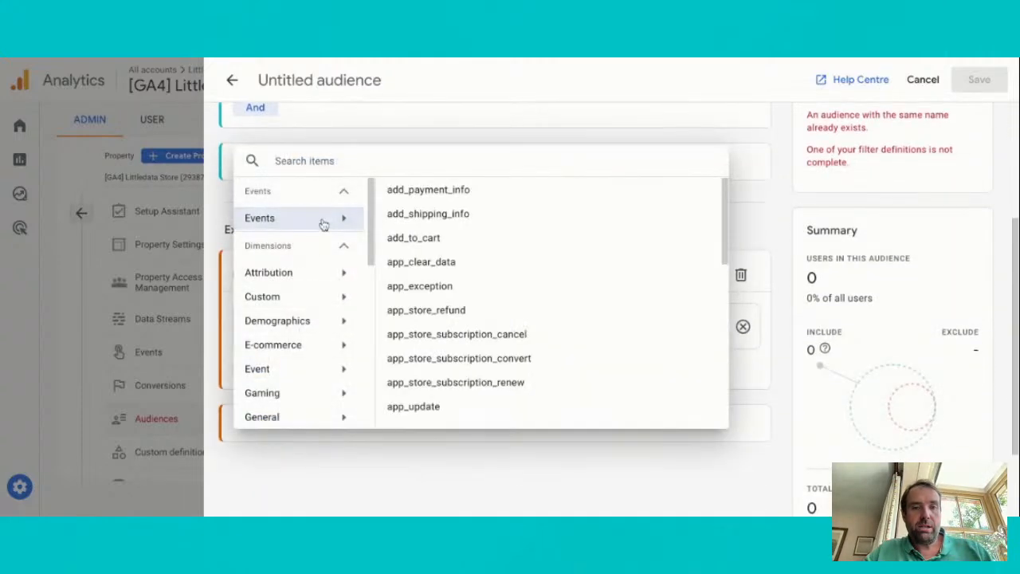
{"action": "scroll", "coordinate": [493, 386], "scroll_direction": "down", "scroll_amount": 2}
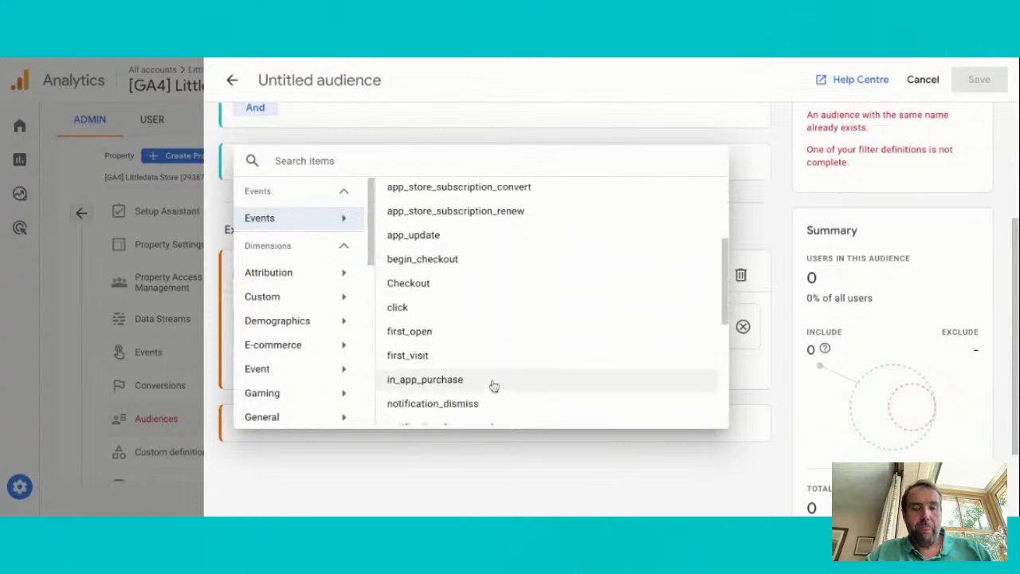
{"action": "scroll", "coordinate": [493, 386], "scroll_direction": "up", "scroll_amount": 3}
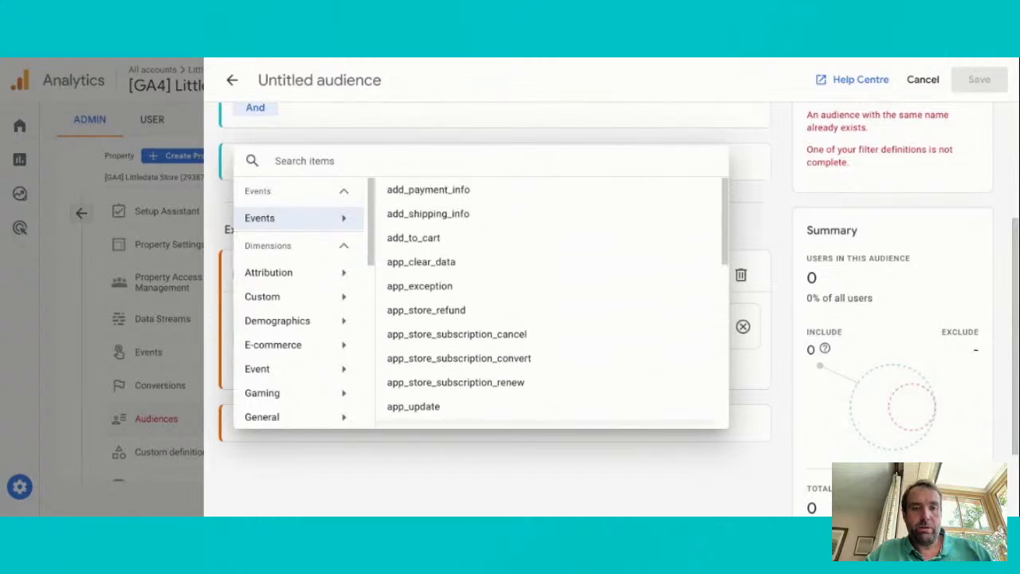
{"action": "left_click", "coordinate": [479, 242]}
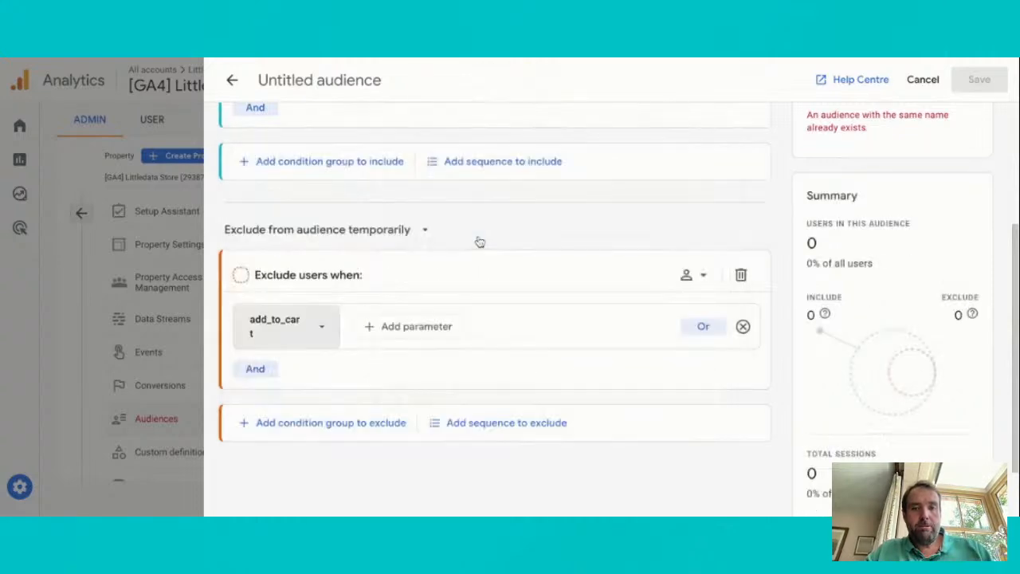
Name the audience "Dog food viewers who didn't add to cart", check its include and exclude conditions, and save it
{"action": "scroll", "coordinate": [460, 228], "scroll_direction": "up", "scroll_amount": 5}
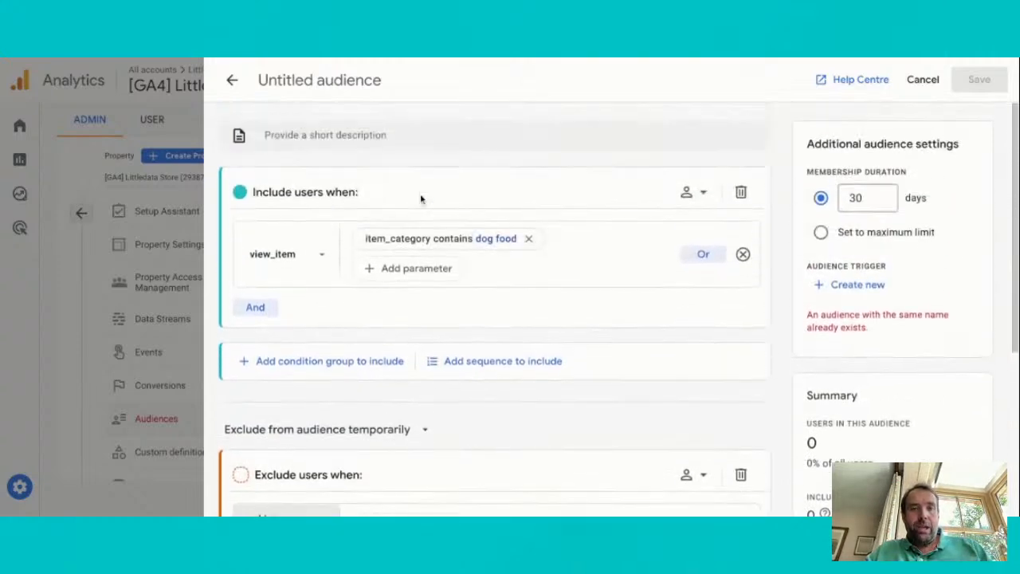
{"action": "left_click", "coordinate": [309, 73]}
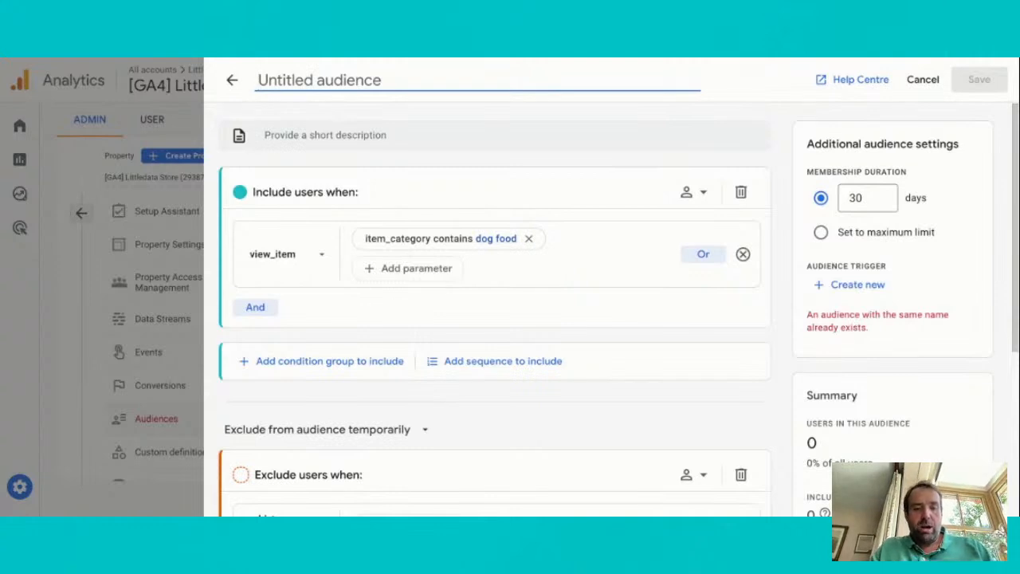
{"action": "type", "text": "Dog food "}
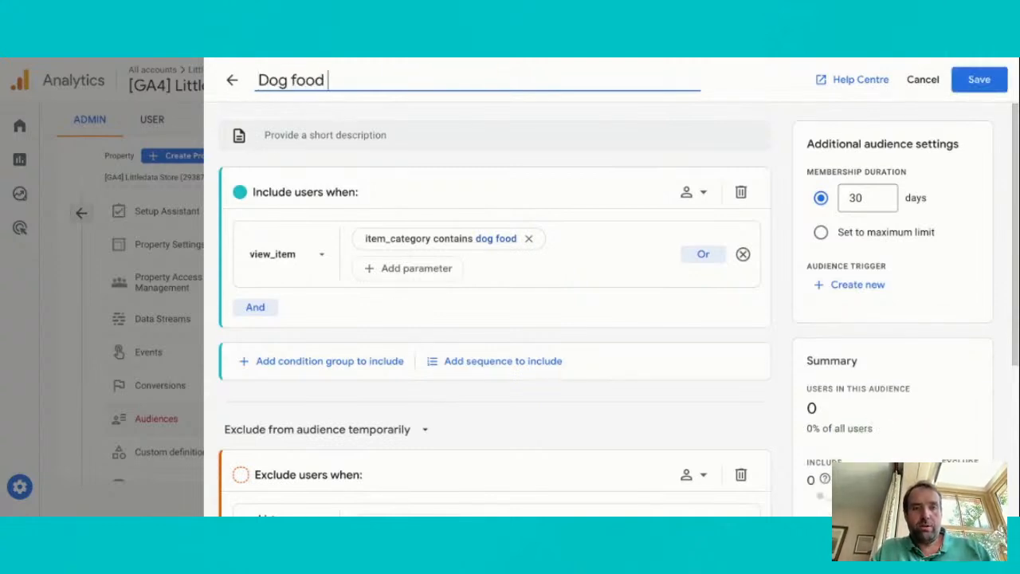
{"action": "type", "text": "viewers who didn't add to cart"}
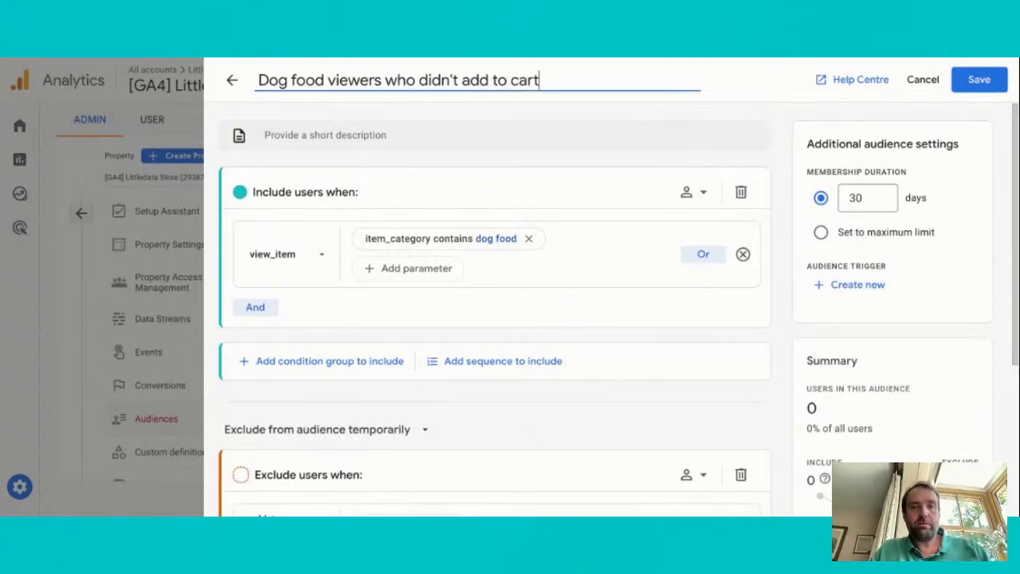
{"action": "scroll", "coordinate": [391, 244], "scroll_direction": "down", "scroll_amount": 2}
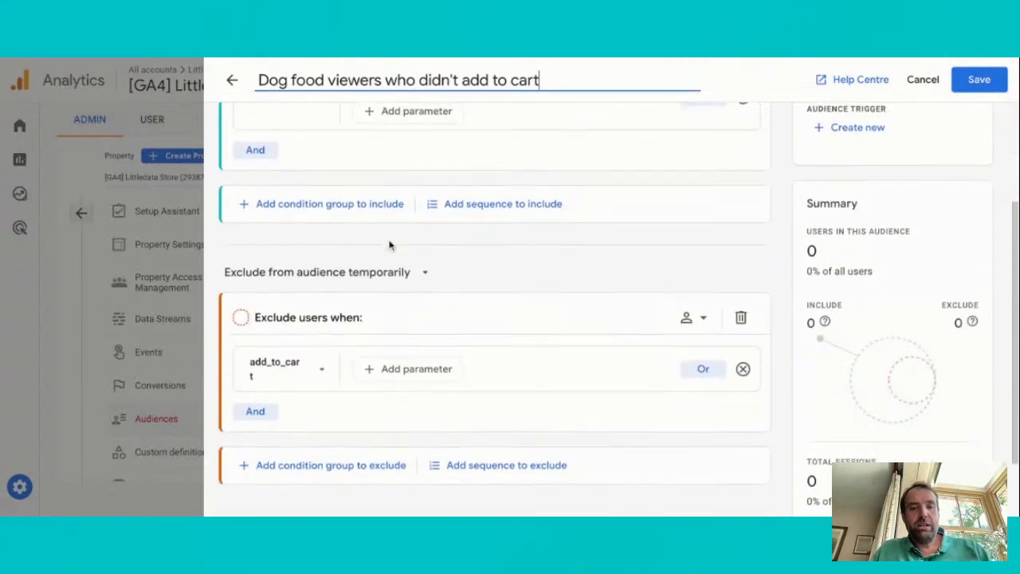
{"action": "scroll", "coordinate": [391, 245], "scroll_direction": "up", "scroll_amount": 2}
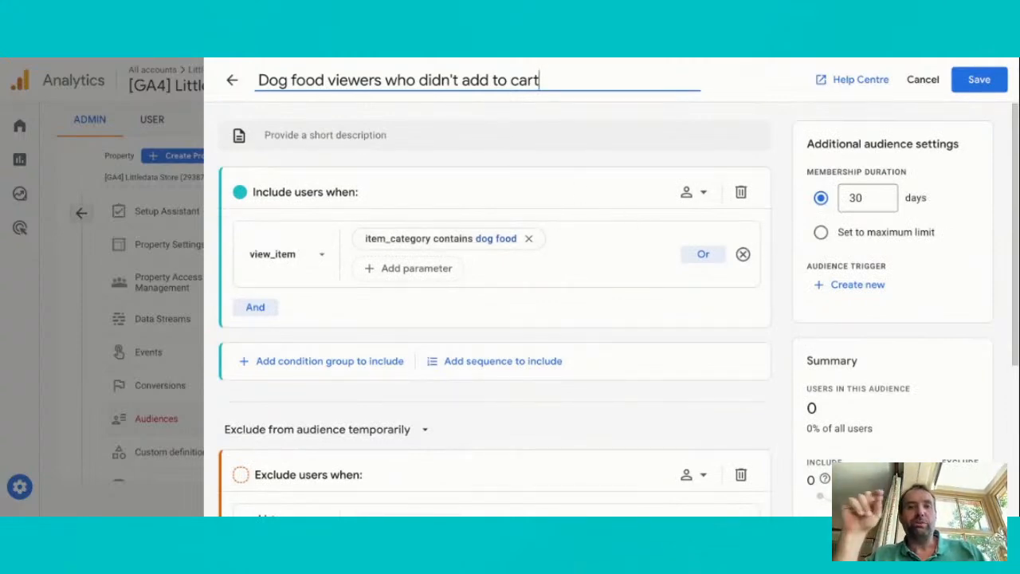
{"action": "left_click", "coordinate": [962, 84]}
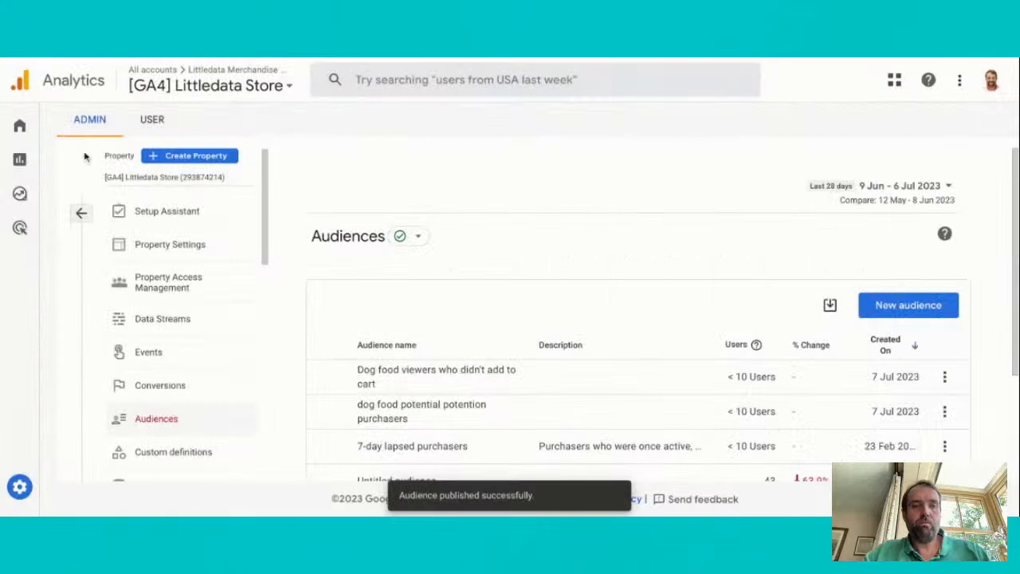
Open the User purchase journey report under Monetisation and examine its closed funnel and funnel step definitions
{"action": "left_click", "coordinate": [68, 159]}
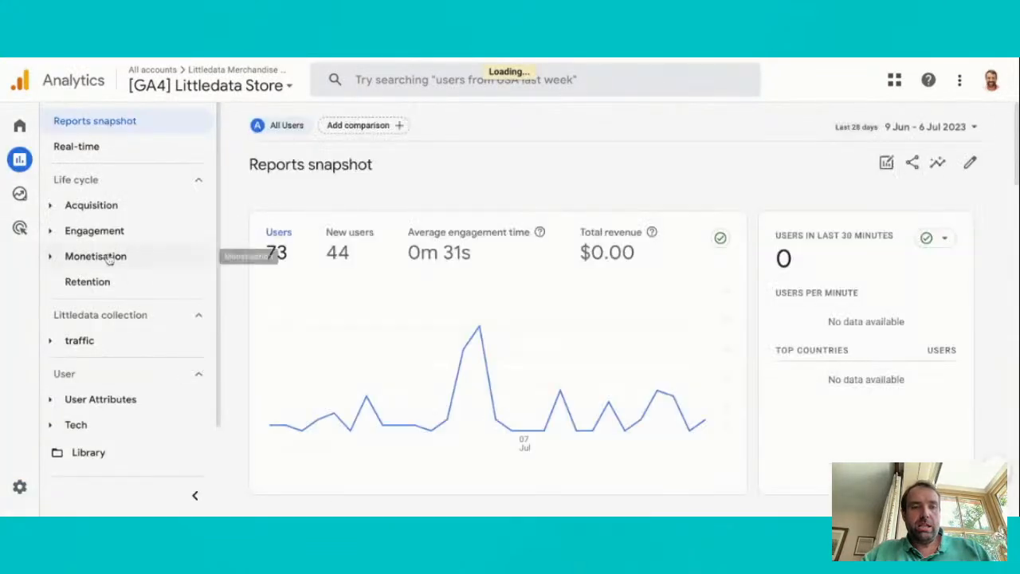
{"action": "left_click", "coordinate": [107, 256]}
{"action": "left_click", "coordinate": [128, 330]}
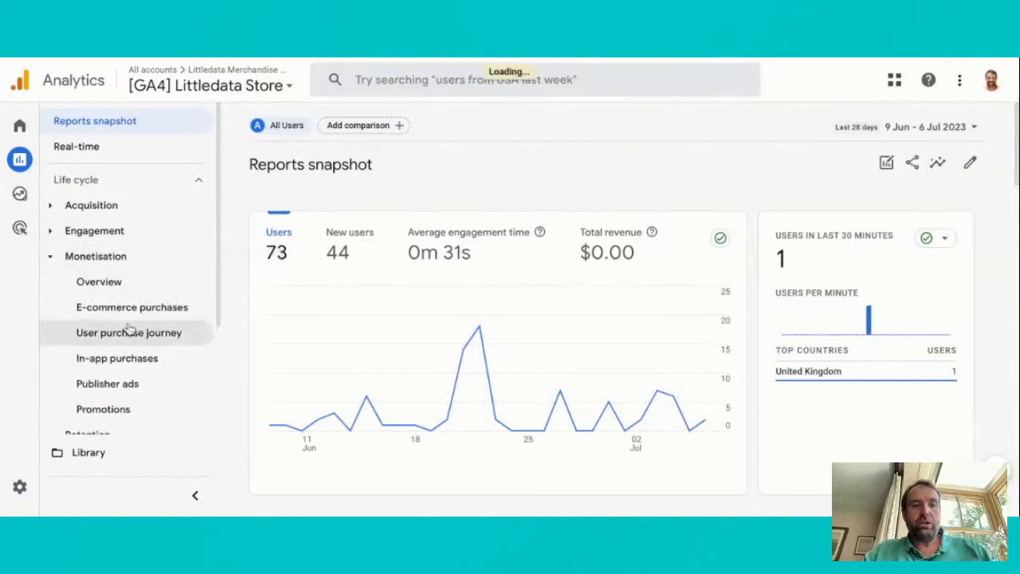
{"action": "scroll", "coordinate": [485, 348], "scroll_direction": "down", "scroll_amount": 1}
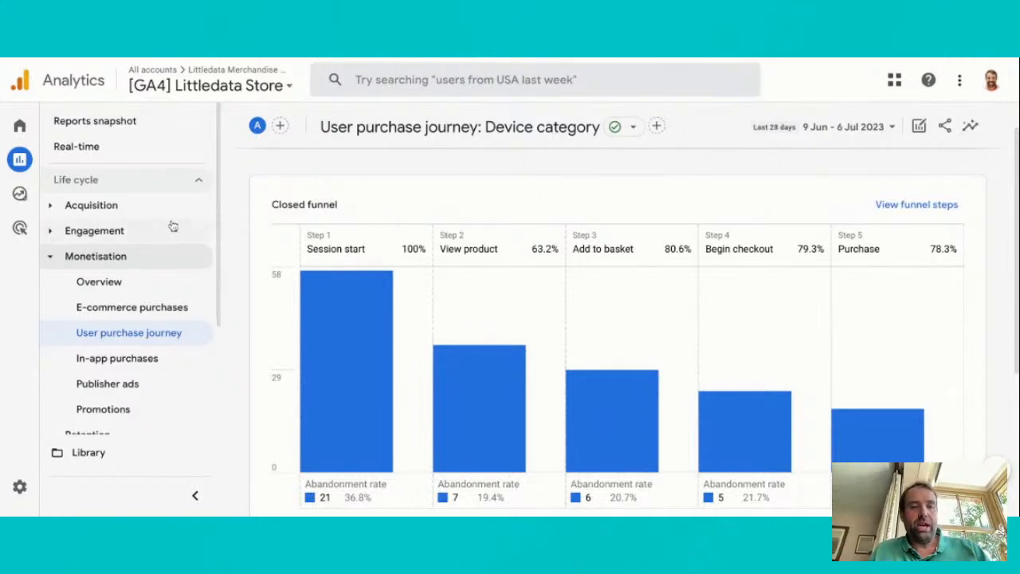
{"action": "scroll", "coordinate": [919, 243], "scroll_direction": "down", "scroll_amount": 2}
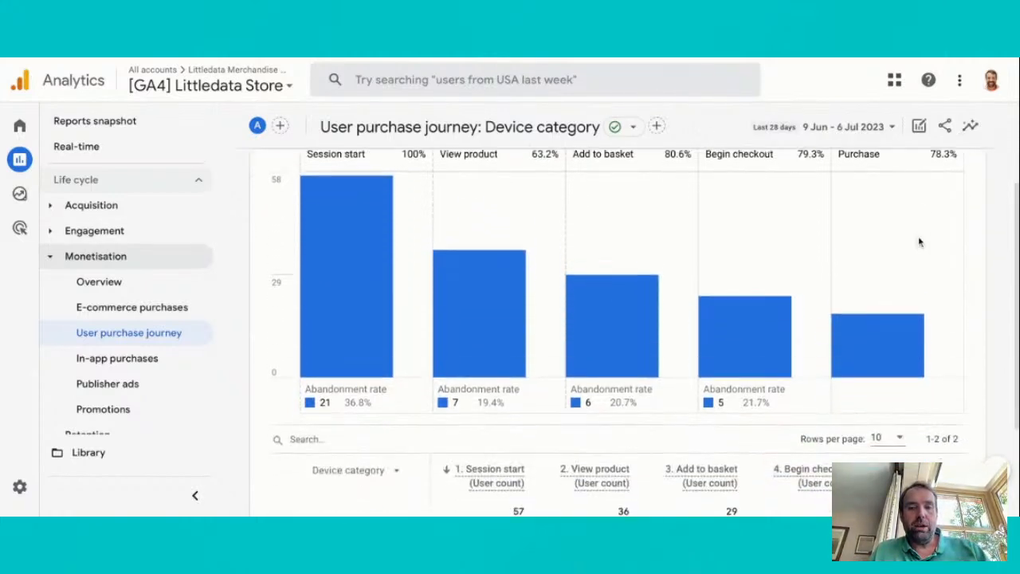
{"action": "scroll", "coordinate": [920, 241], "scroll_direction": "up", "scroll_amount": 3}
{"action": "left_click", "coordinate": [919, 246]}
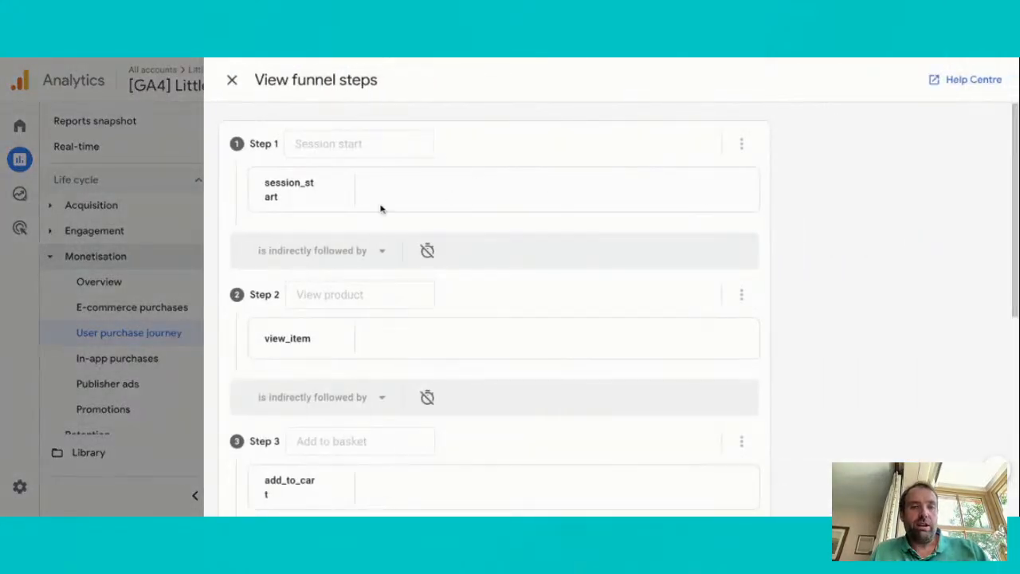
{"action": "left_click", "coordinate": [232, 80]}
Create a new exploration from the Funnel exploration template and bring up its funnel steps
{"action": "left_click", "coordinate": [35, 199]}
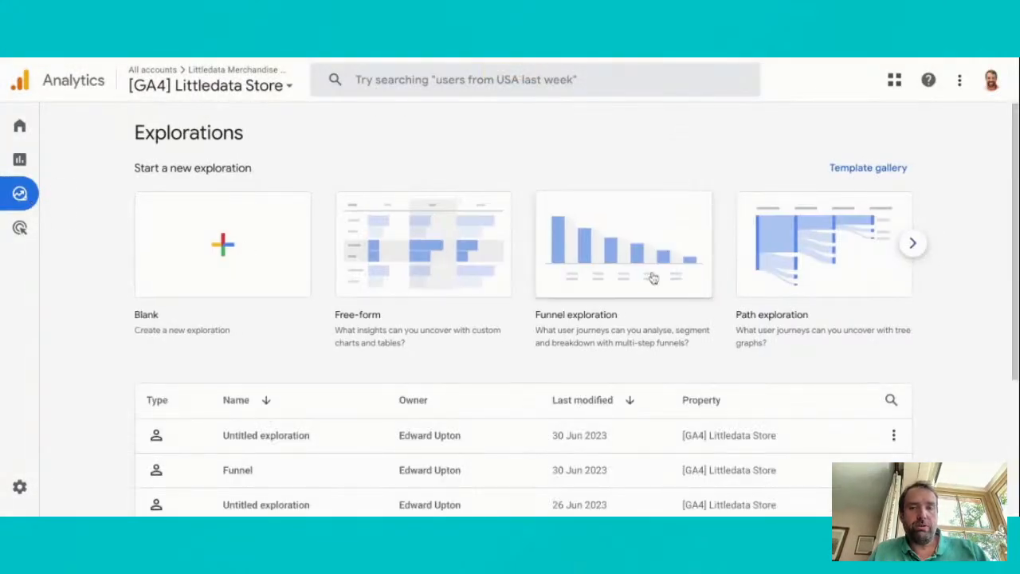
{"action": "left_click", "coordinate": [652, 277]}
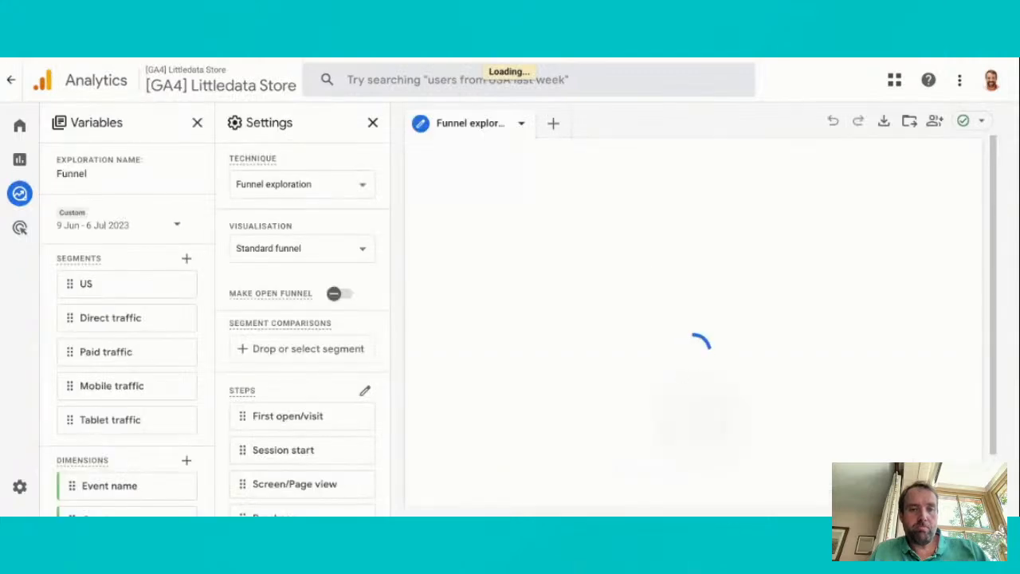
{"action": "scroll", "coordinate": [361, 354], "scroll_direction": "down", "scroll_amount": 1}
{"action": "scroll", "coordinate": [360, 354], "scroll_direction": "down", "scroll_amount": 2}
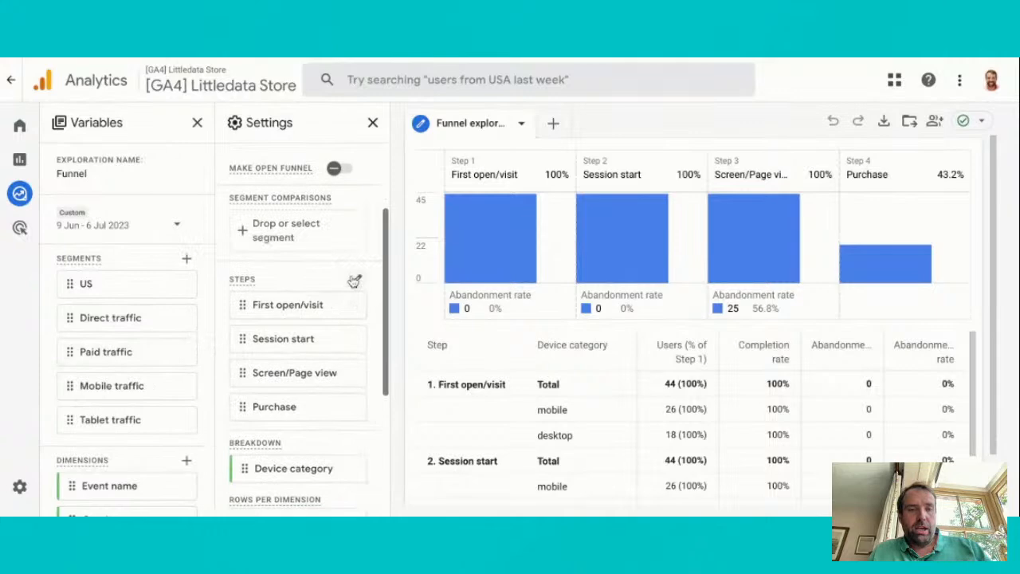
Edit the funnel steps and remove the First open/visit step with both its first_open and first_visit conditions
{"action": "left_click", "coordinate": [354, 281]}
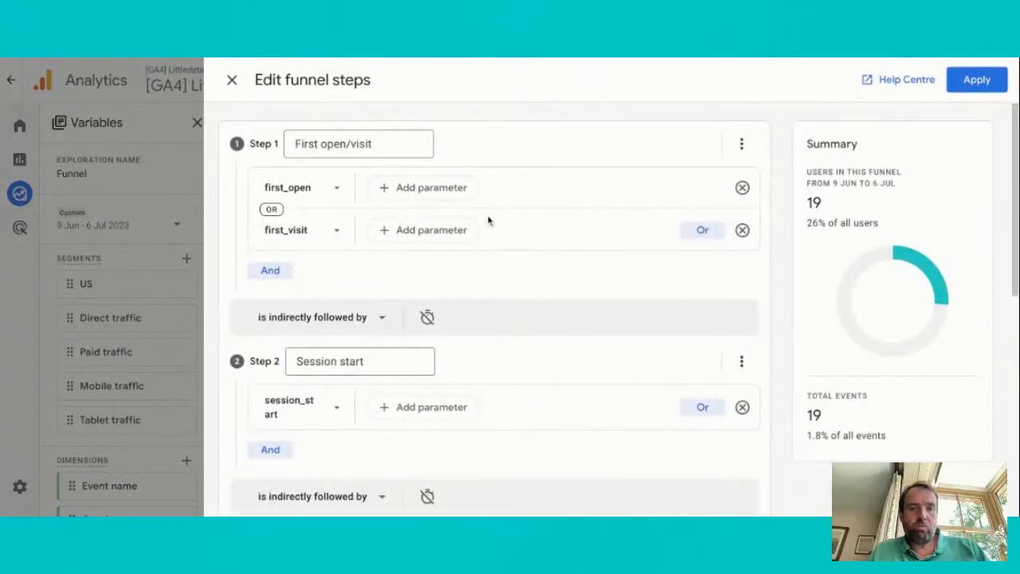
{"action": "left_click", "coordinate": [742, 188]}
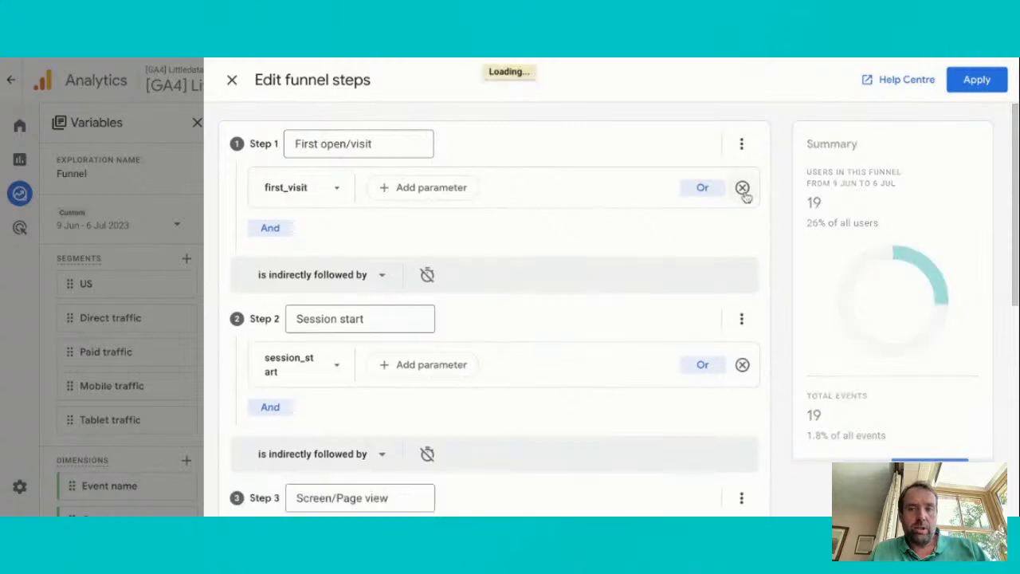
{"action": "left_click", "coordinate": [742, 188]}
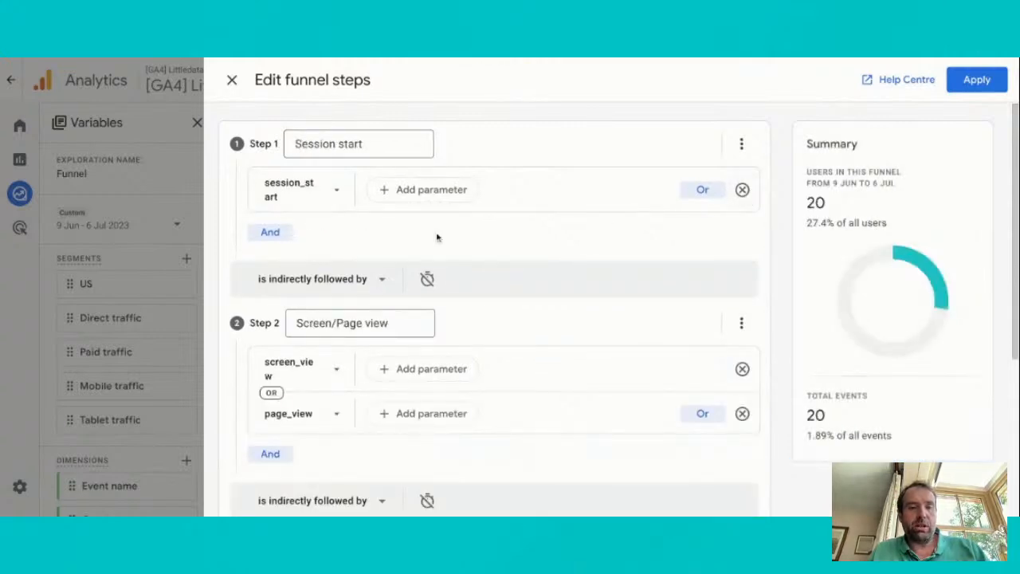
Check the followed-by options after Session start and remove the Screen/Page view step from the funnel
{"action": "left_click", "coordinate": [383, 280]}
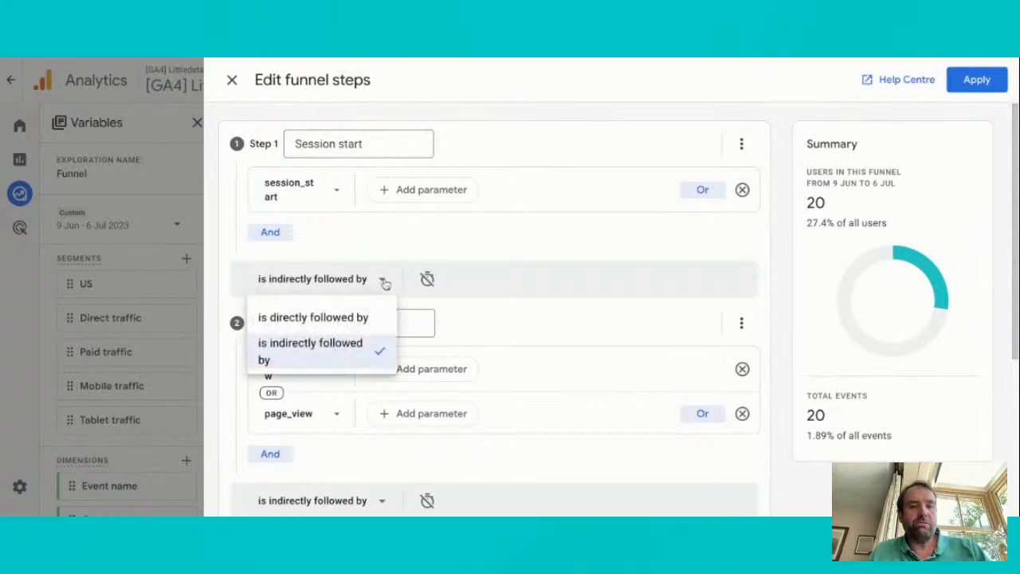
{"action": "left_click", "coordinate": [252, 281]}
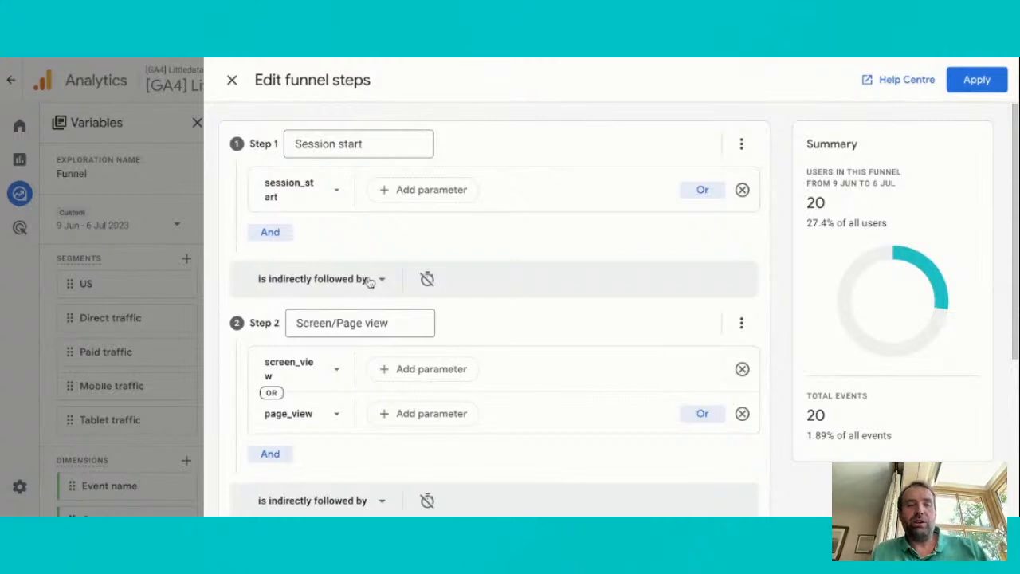
{"action": "left_click", "coordinate": [401, 325]}
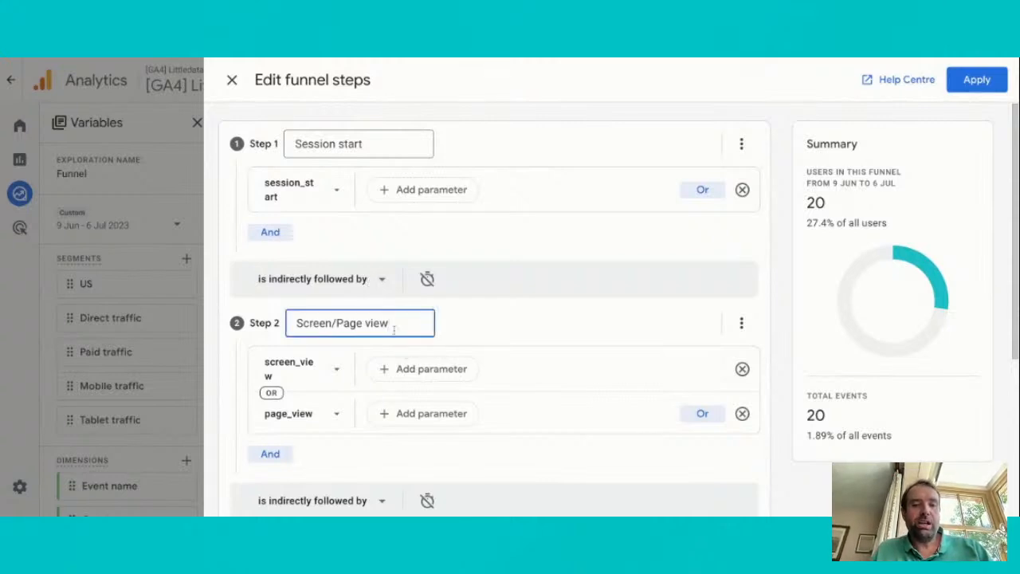
{"action": "left_click", "coordinate": [742, 369]}
{"action": "left_click", "coordinate": [742, 368]}
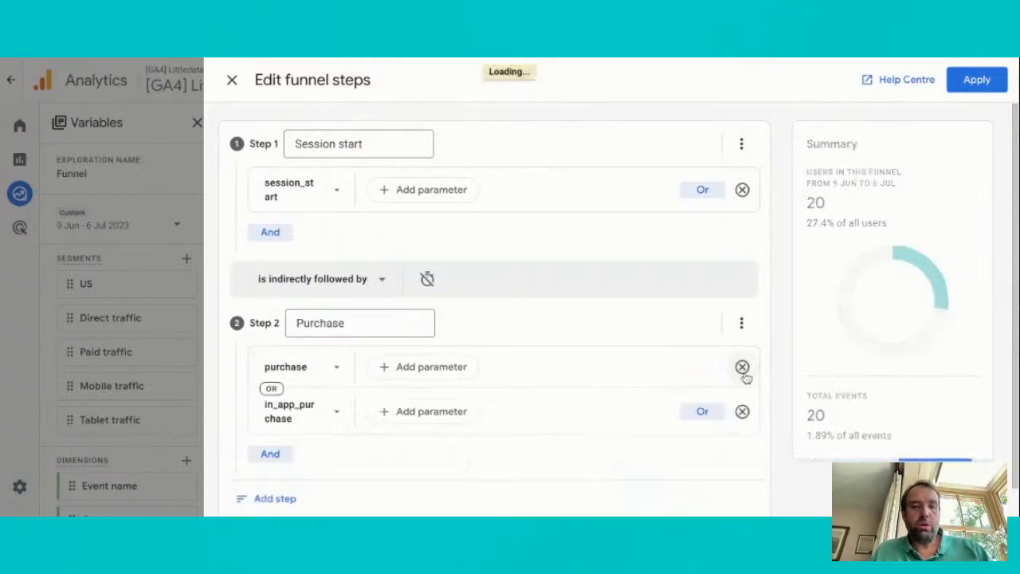
{"action": "double_click", "coordinate": [329, 323]}
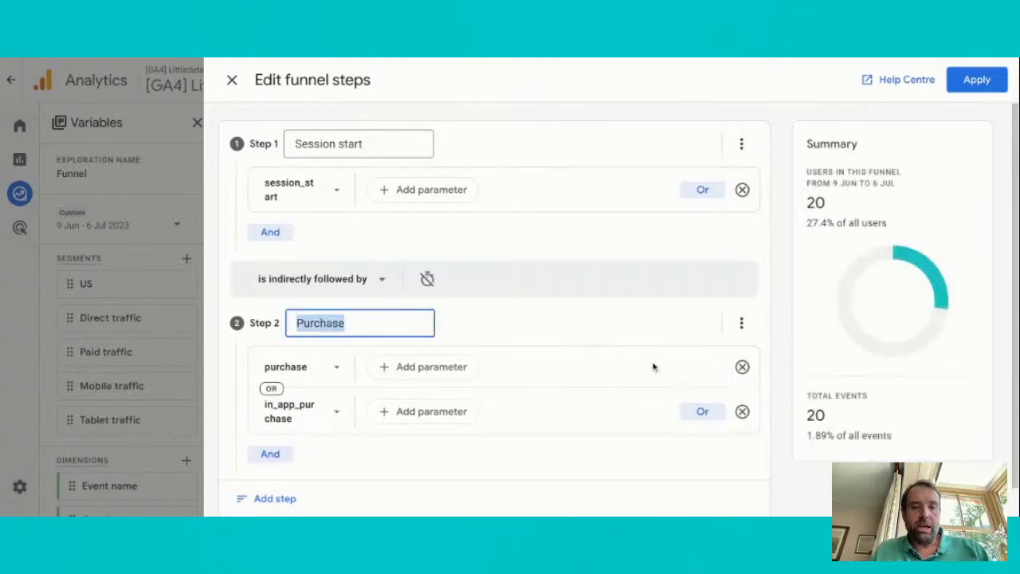
{"action": "scroll", "coordinate": [485, 359], "scroll_direction": "down", "scroll_amount": 1}
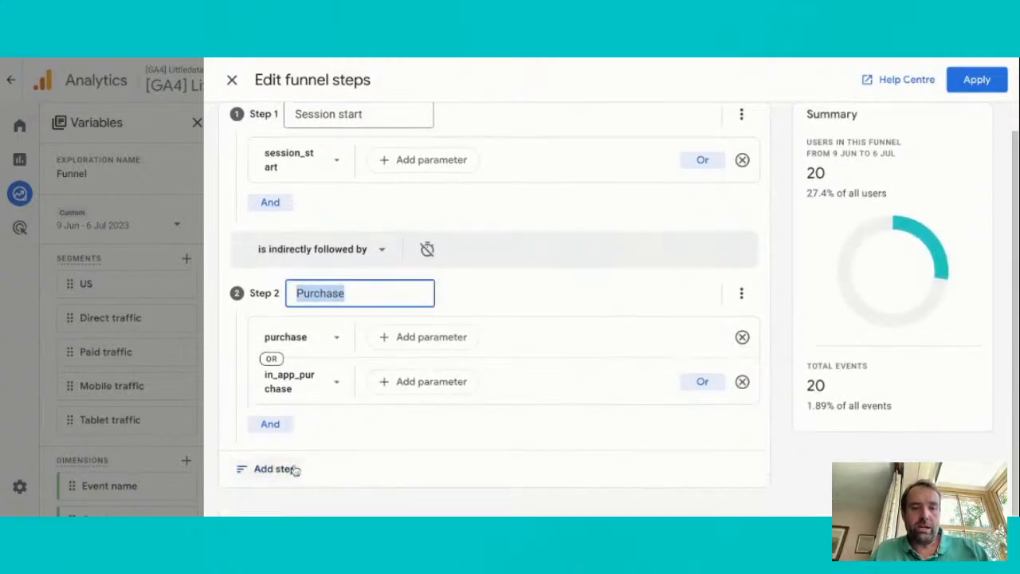
{"action": "left_click", "coordinate": [283, 468]}
{"action": "scroll", "coordinate": [390, 434], "scroll_direction": "down", "scroll_amount": 2}
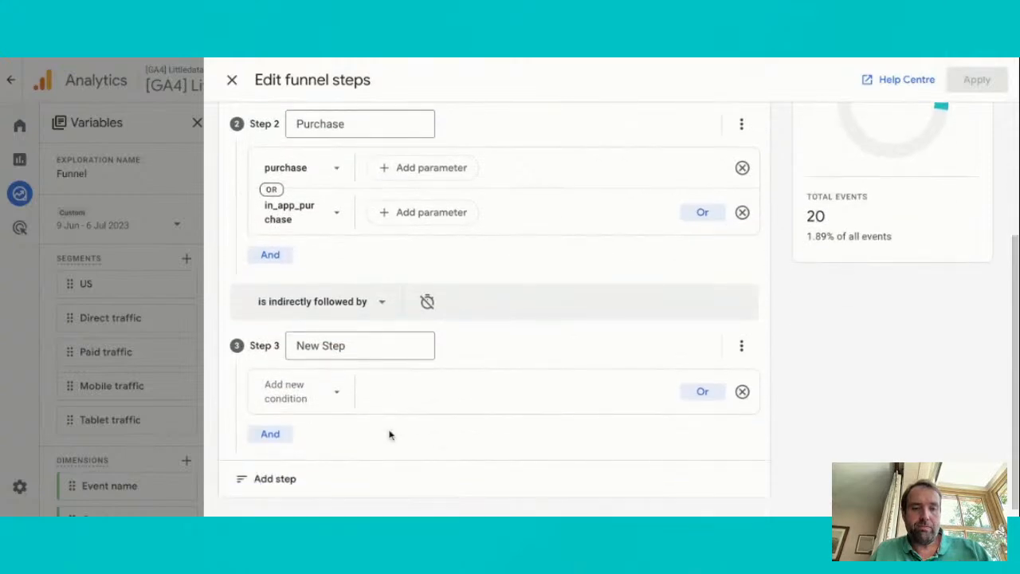
{"action": "left_click", "coordinate": [742, 348]}
{"action": "left_click", "coordinate": [773, 412]}
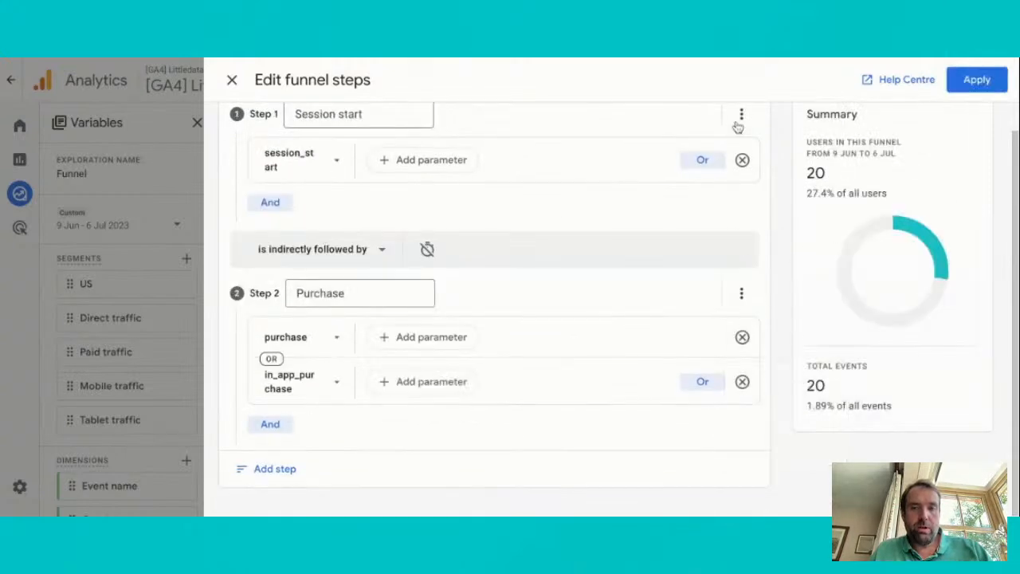
Remove the Purchase step and add a new step named "View PLP" after Session start
{"action": "left_click", "coordinate": [742, 319]}
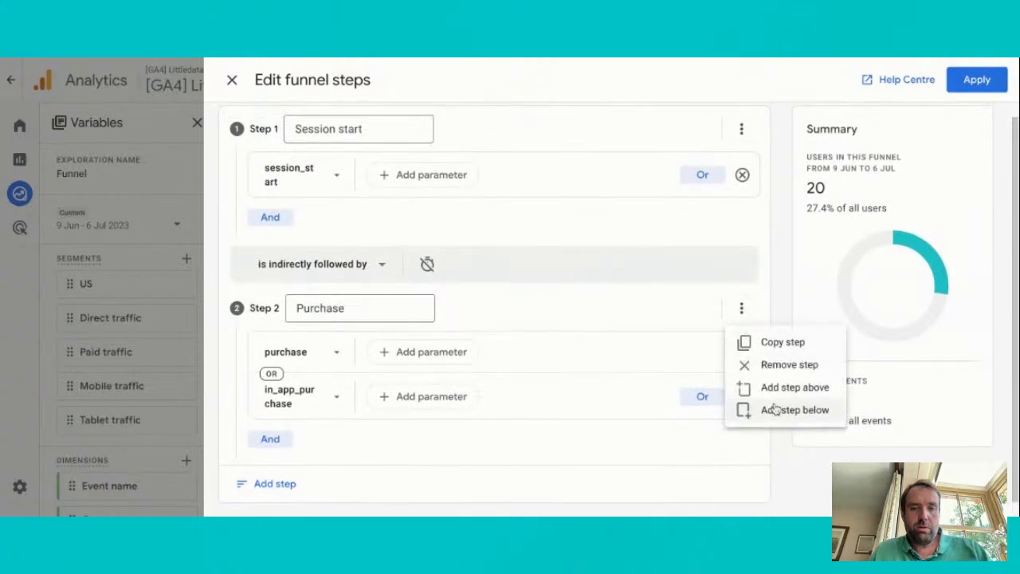
{"action": "left_click", "coordinate": [767, 364]}
{"action": "left_click", "coordinate": [279, 283]}
{"action": "left_click", "coordinate": [321, 325]}
{"action": "triple_click", "coordinate": [323, 327]}
{"action": "type", "text": "View ite"}
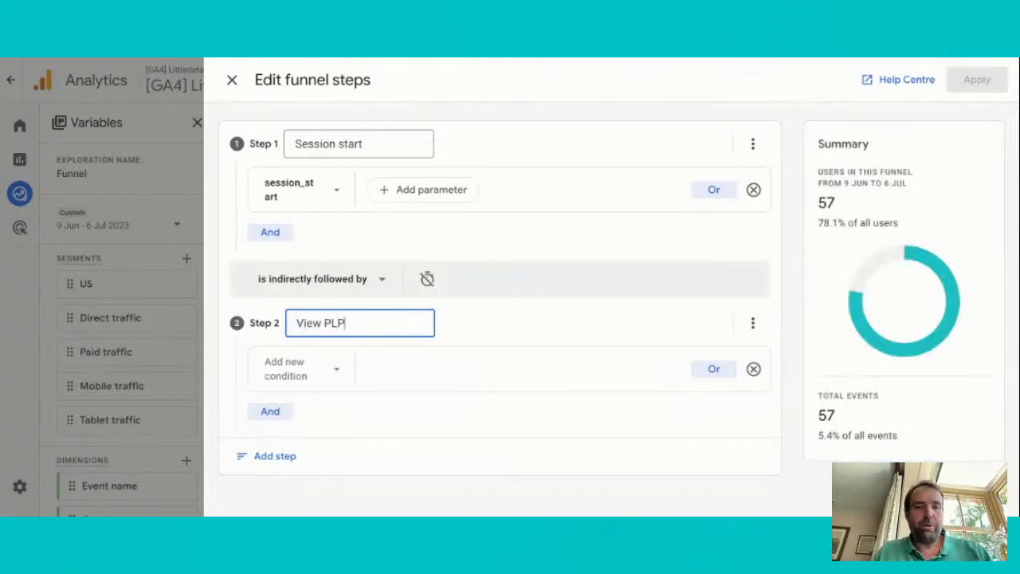
Set the condition of the View PLP step to the view_item_list event
{"action": "left_click", "coordinate": [309, 372]}
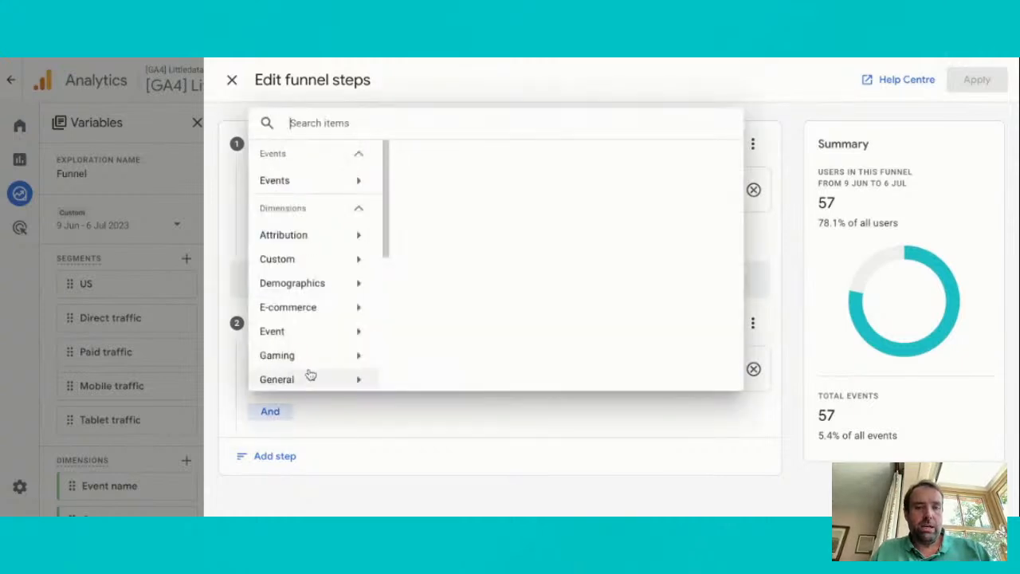
{"action": "scroll", "coordinate": [478, 368], "scroll_direction": "down", "scroll_amount": 6}
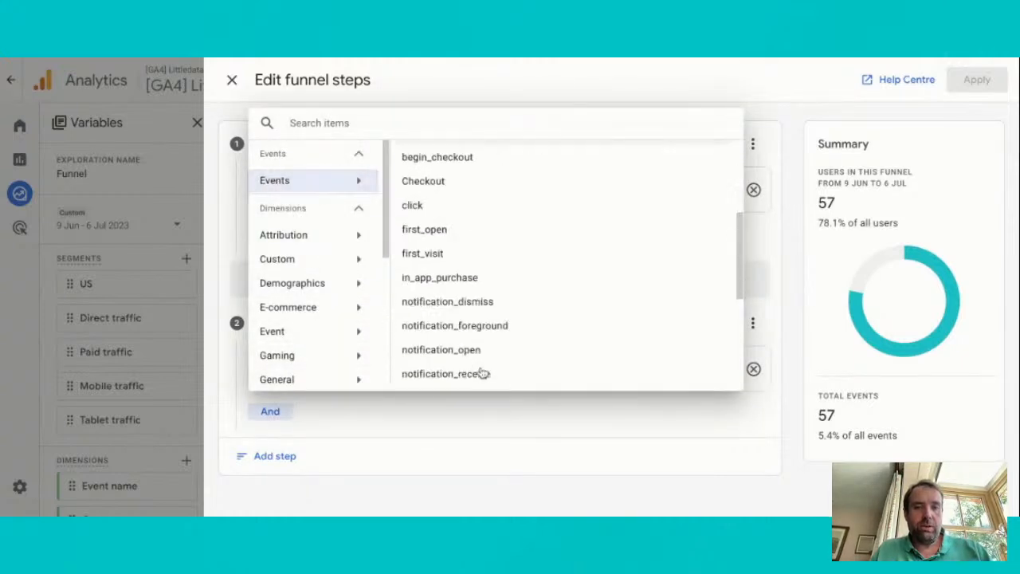
{"action": "left_click", "coordinate": [462, 374]}
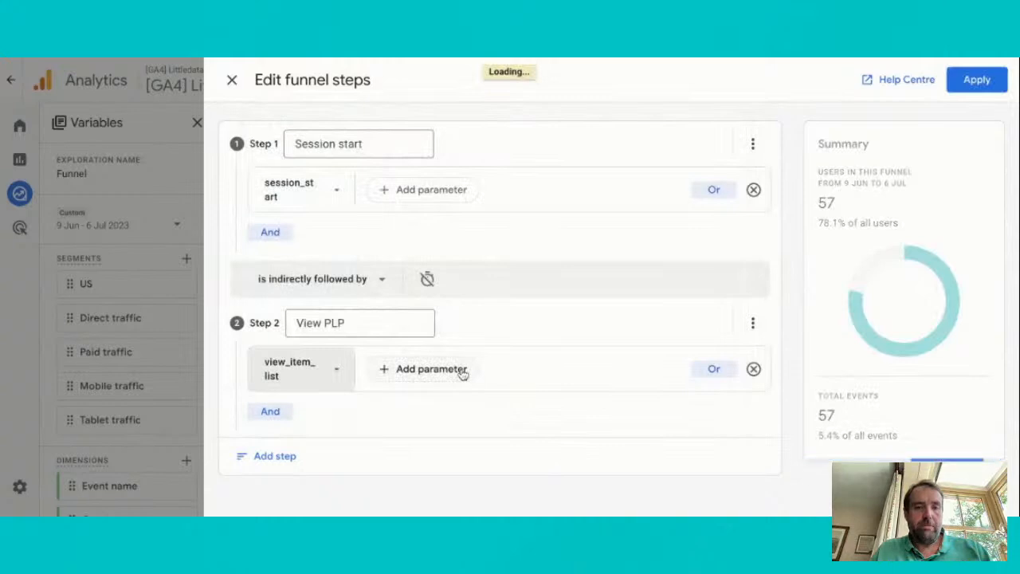
Add a third funnel step named "View DPD" with the view_item event as its condition
{"action": "left_click", "coordinate": [275, 456]}
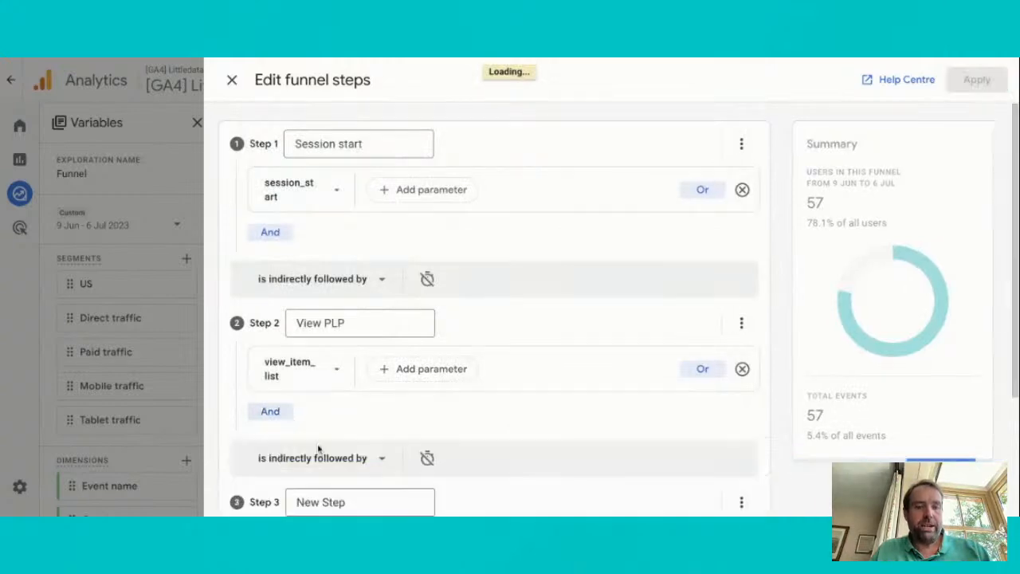
{"action": "scroll", "coordinate": [353, 453], "scroll_direction": "down", "scroll_amount": 3}
{"action": "left_click", "coordinate": [333, 335]}
{"action": "type", "text": "Vi"}
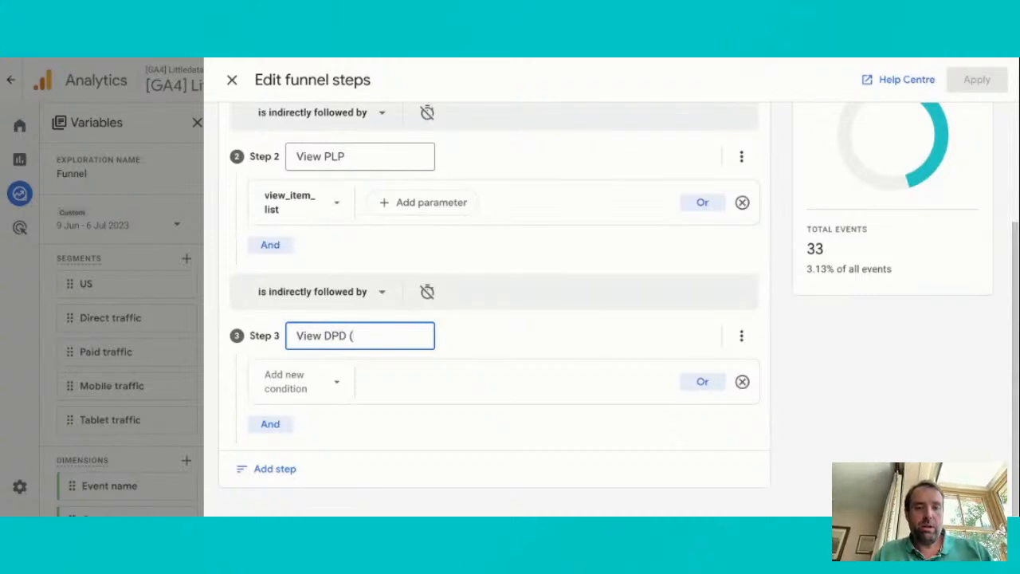
{"action": "type", "text": "ew DPD"}
{"action": "left_click", "coordinate": [285, 381]}
{"action": "left_click", "coordinate": [346, 194]}
{"action": "scroll", "coordinate": [475, 335], "scroll_direction": "down", "scroll_amount": 5}
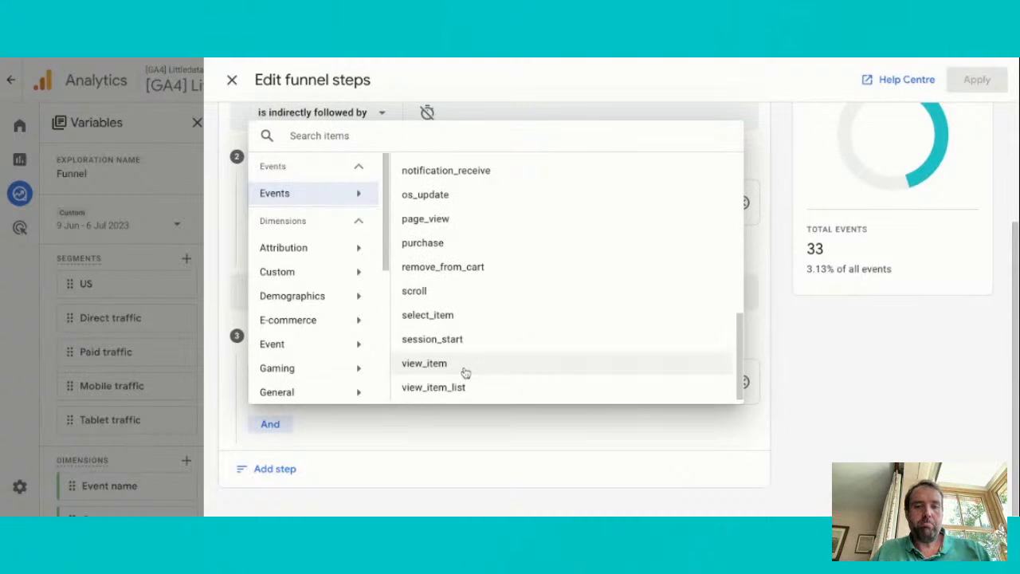
{"action": "left_click", "coordinate": [465, 372]}
Add a fourth funnel step named "Add to cart" with the add_to_cart event as its condition
{"action": "left_click", "coordinate": [285, 469]}
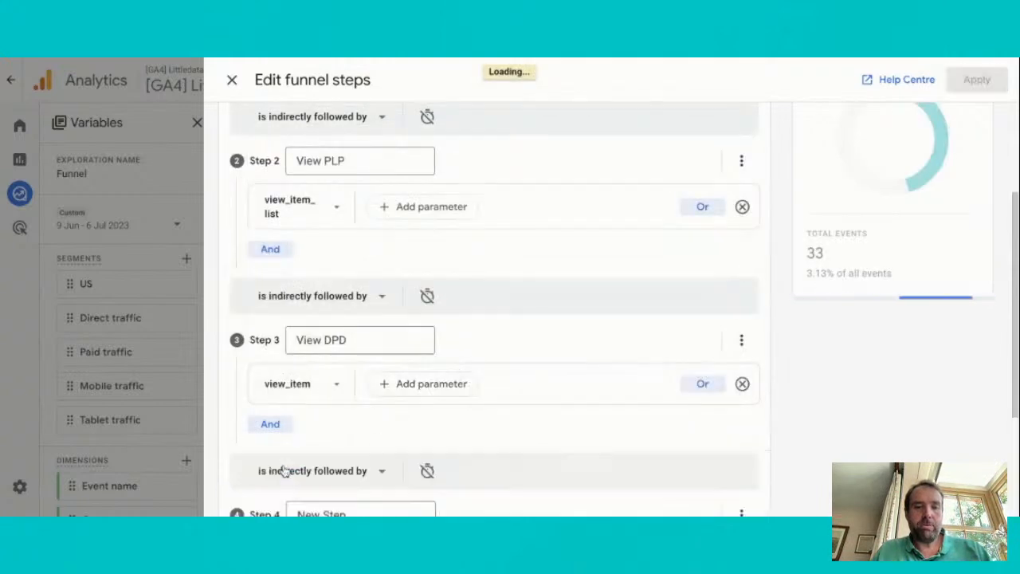
{"action": "scroll", "coordinate": [364, 439], "scroll_direction": "down", "scroll_amount": 3}
{"action": "triple_click", "coordinate": [353, 330]}
{"action": "type", "text": "Add to cart"}
{"action": "left_click", "coordinate": [319, 381]}
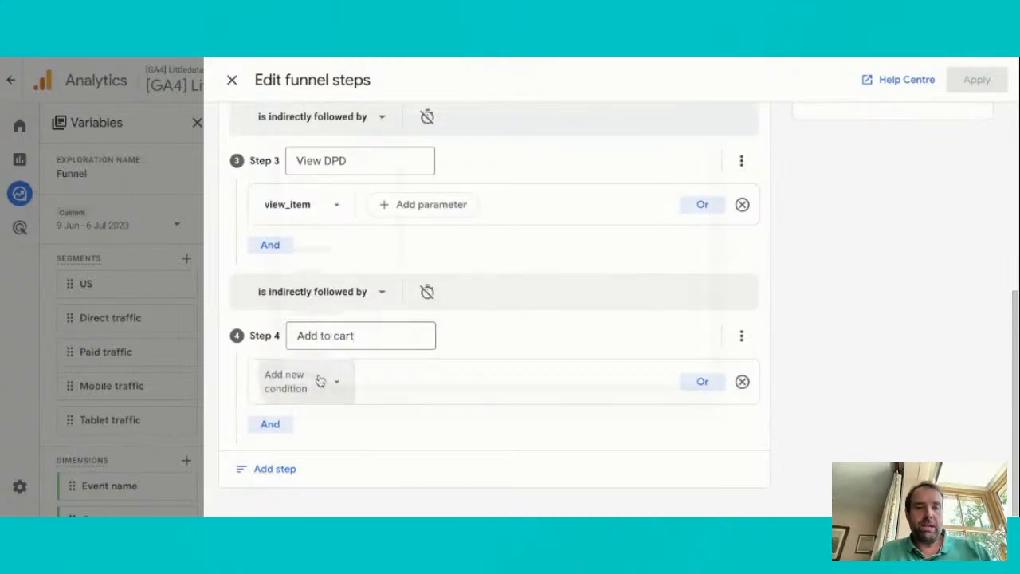
{"action": "left_click", "coordinate": [342, 195]}
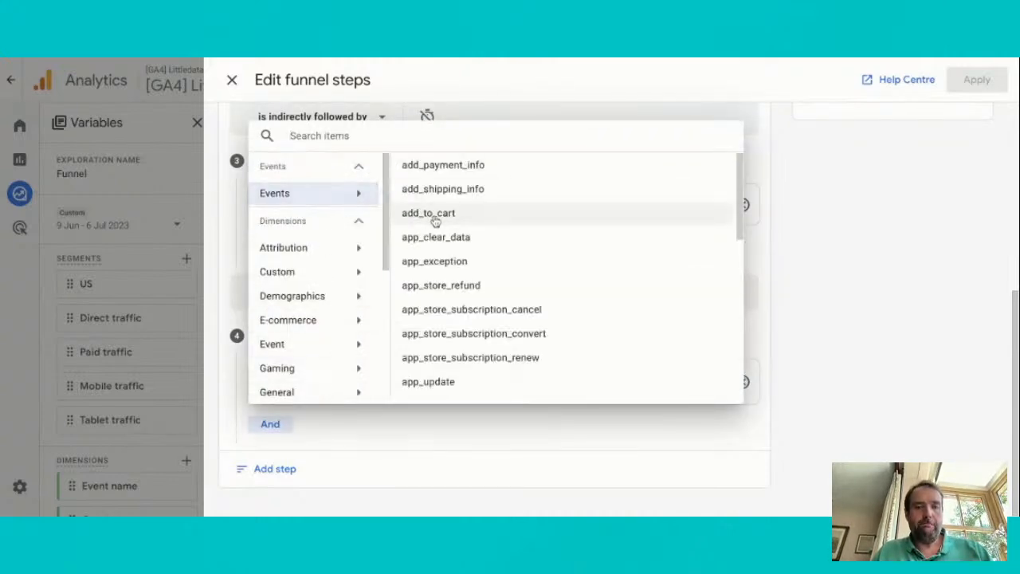
{"action": "left_click", "coordinate": [431, 214]}
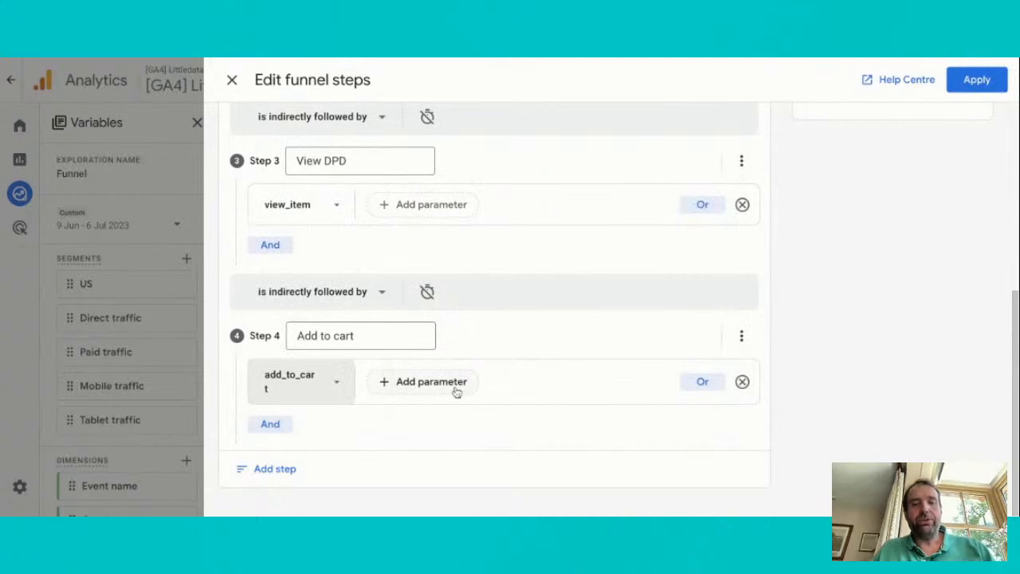
Browse the custom and other event parameters available for the add_to_cart condition, leaving it without a parameter
{"action": "left_click", "coordinate": [456, 392]}
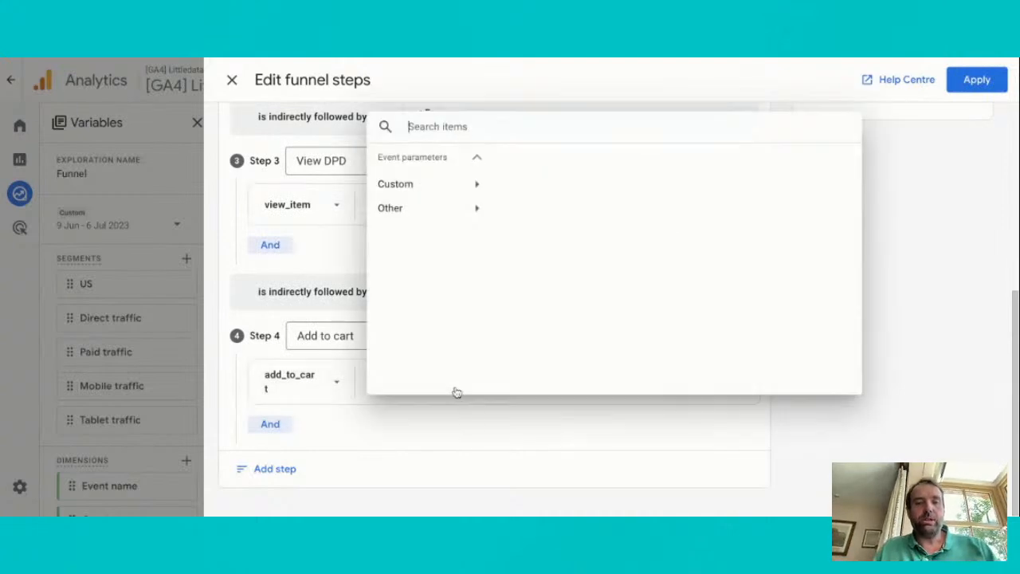
{"action": "left_click", "coordinate": [470, 195]}
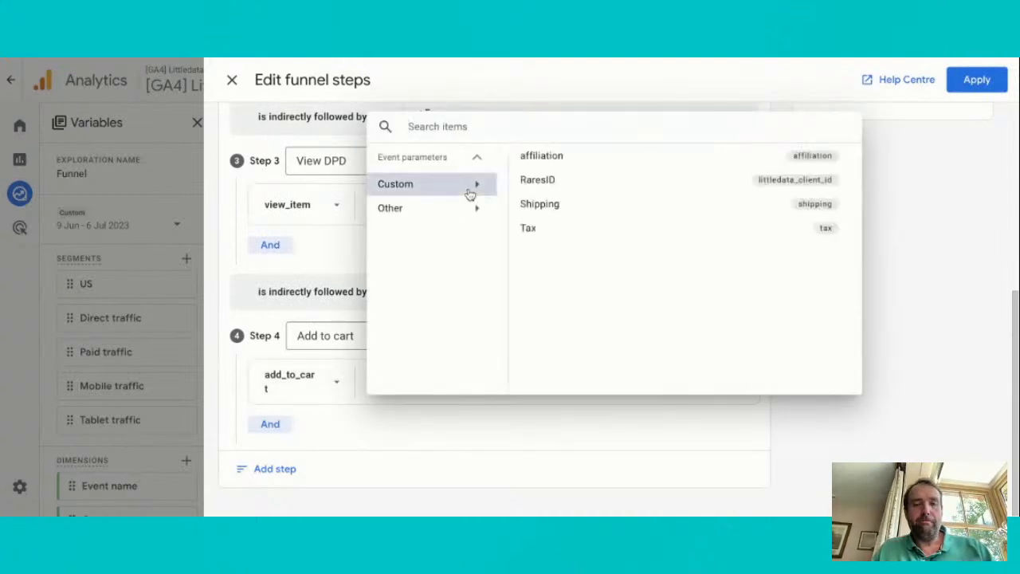
{"action": "left_click", "coordinate": [471, 206]}
{"action": "scroll", "coordinate": [642, 276], "scroll_direction": "down", "scroll_amount": 5}
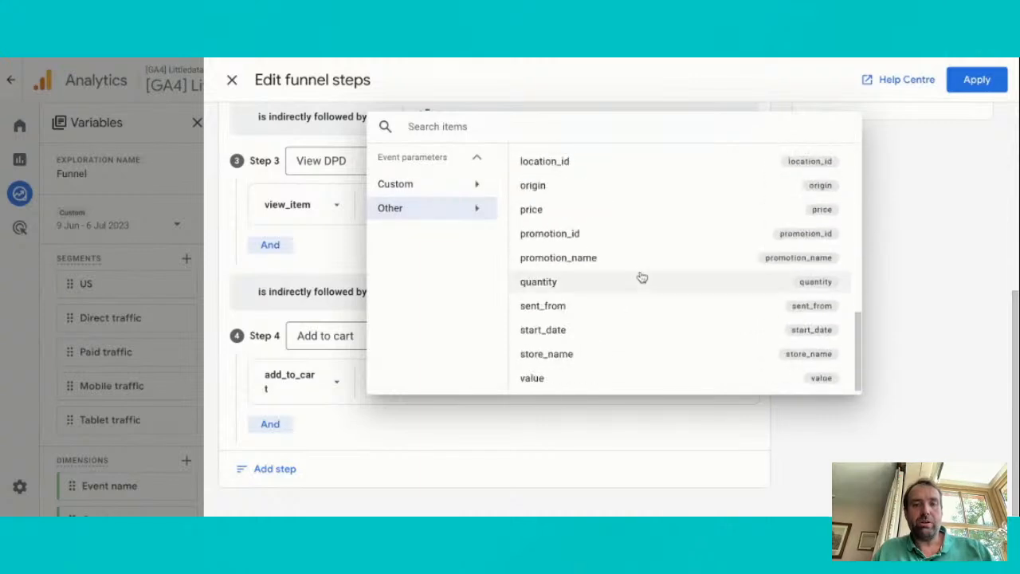
{"action": "scroll", "coordinate": [641, 282], "scroll_direction": "up", "scroll_amount": 1}
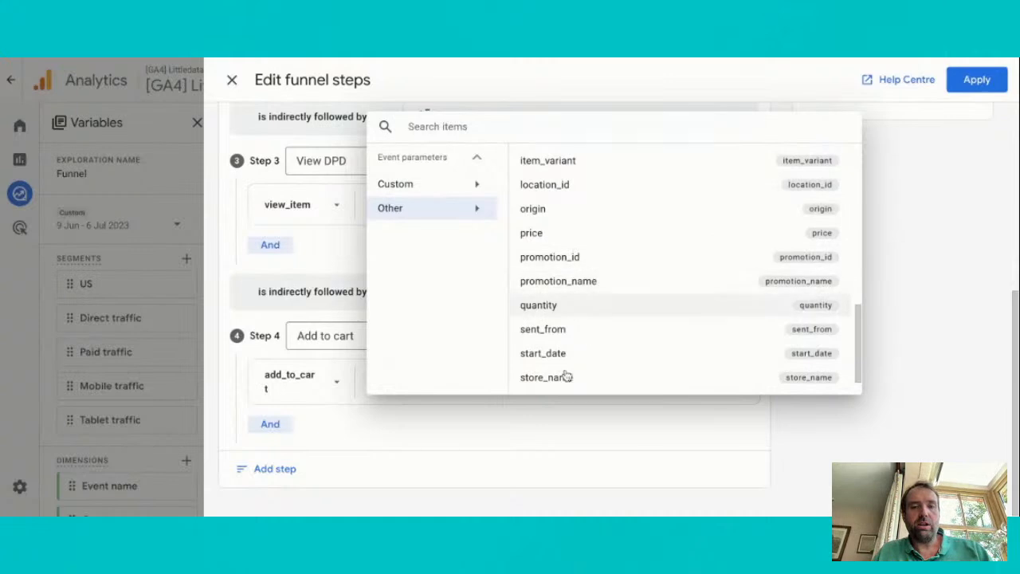
{"action": "left_click", "coordinate": [473, 449]}
Add a fifth funnel step named "Begin checkout" with the begin_checkout event as its condition
{"action": "left_click", "coordinate": [273, 468]}
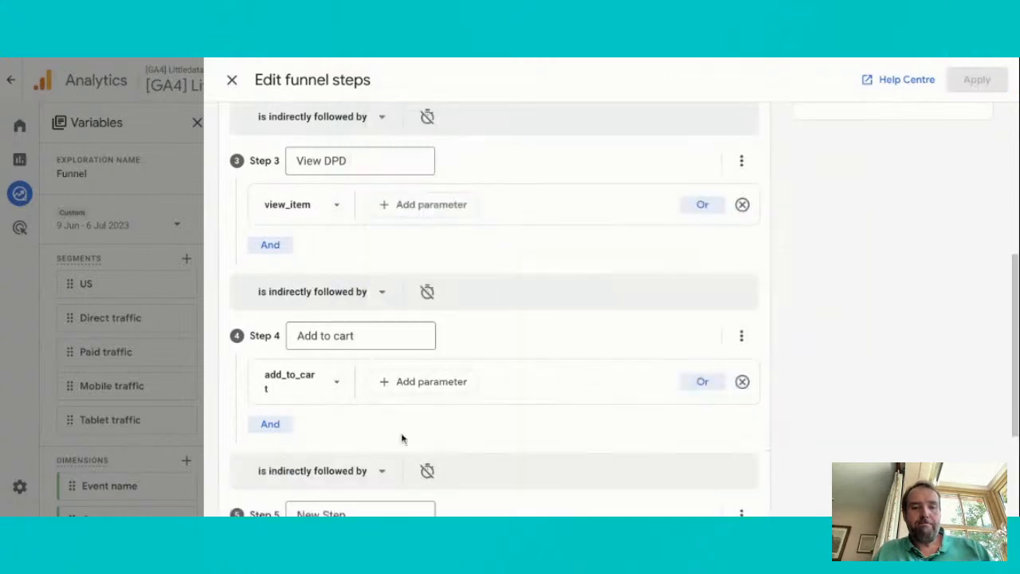
{"action": "left_click", "coordinate": [353, 333]}
{"action": "key", "text": "ctrl+shift+Left"}
{"action": "key", "text": "ctrl+shift+Left"}
{"action": "type", "text": "Being"}
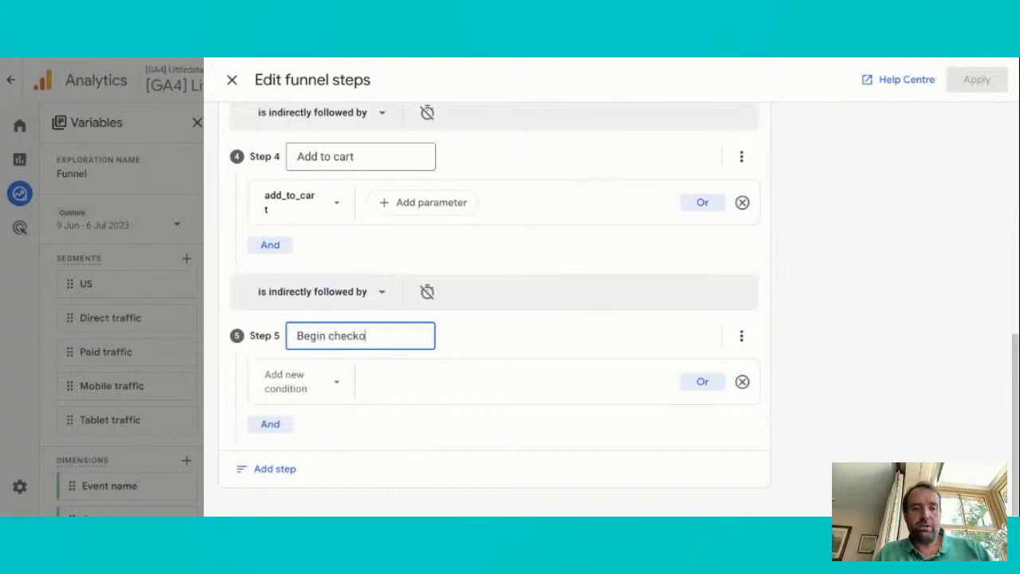
{"action": "left_click", "coordinate": [301, 381]}
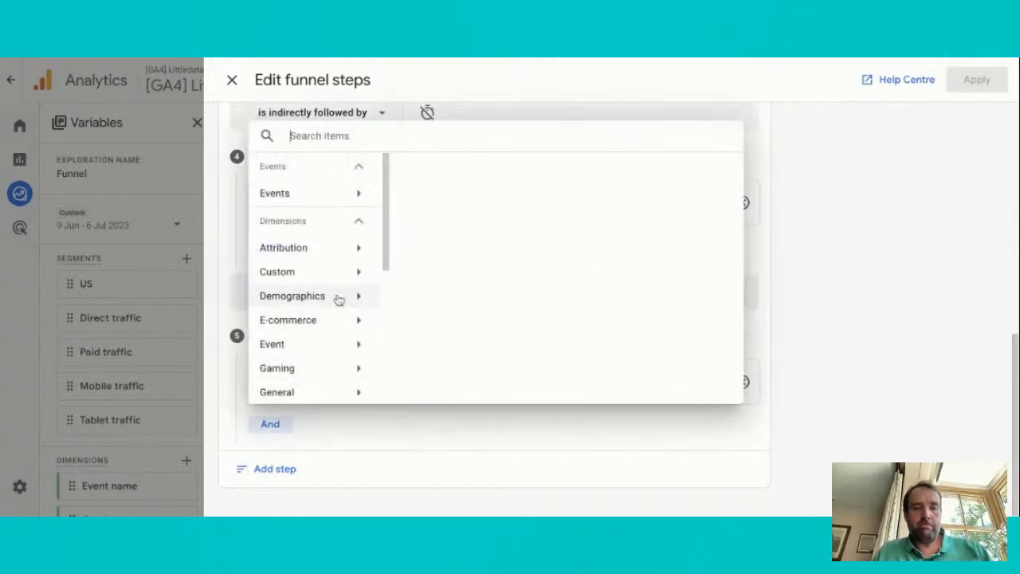
{"action": "left_click", "coordinate": [333, 199]}
{"action": "scroll", "coordinate": [510, 263], "scroll_direction": "down", "scroll_amount": 3}
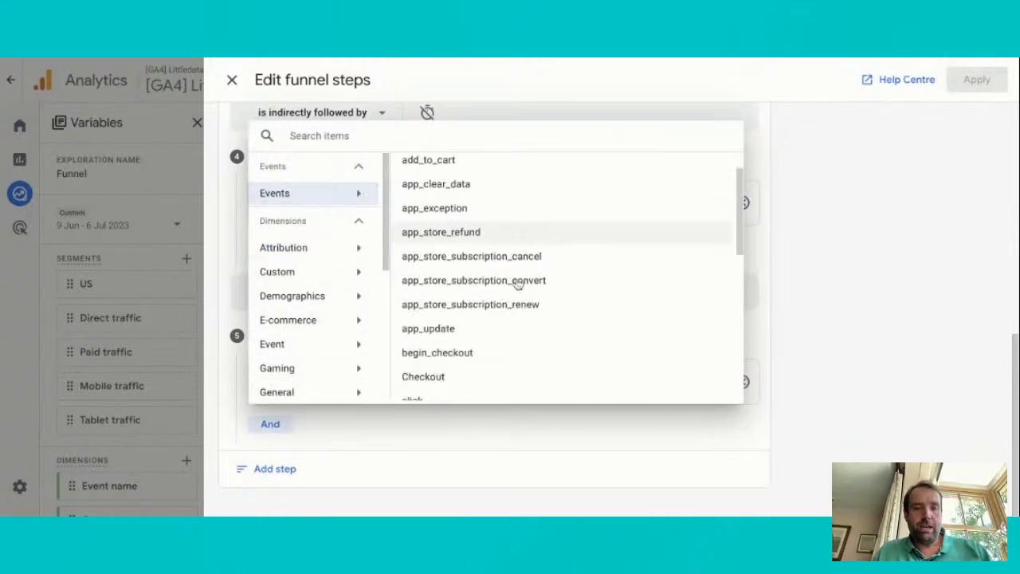
{"action": "left_click", "coordinate": [437, 267]}
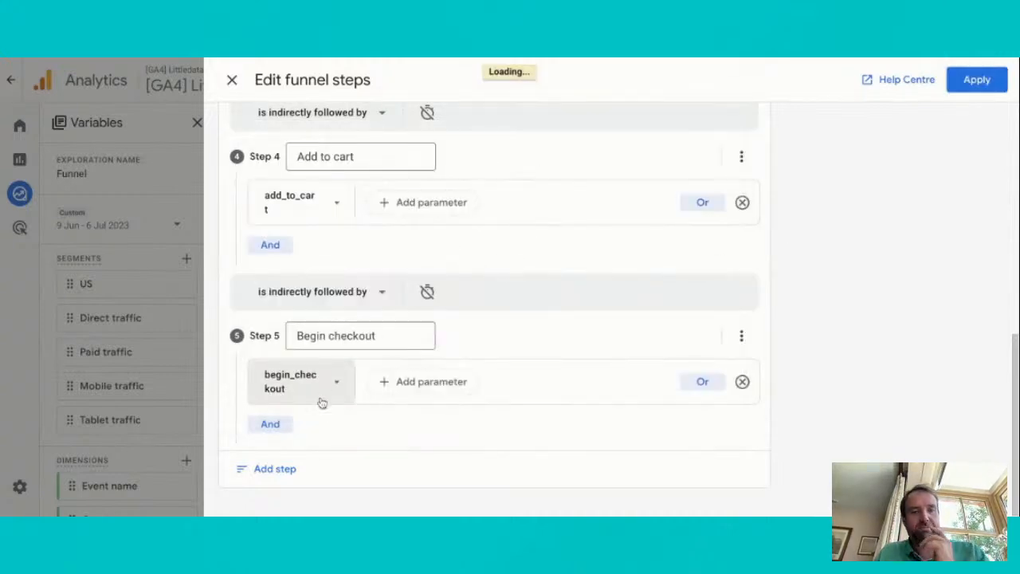
Add a sixth funnel step with the add_shipping_info event as its condition
{"action": "left_click", "coordinate": [275, 468]}
{"action": "left_click", "coordinate": [344, 391]}
{"action": "left_click_drag", "start_coordinate": [348, 391], "coordinate": [297, 391]}
{"action": "left_click", "coordinate": [319, 431]}
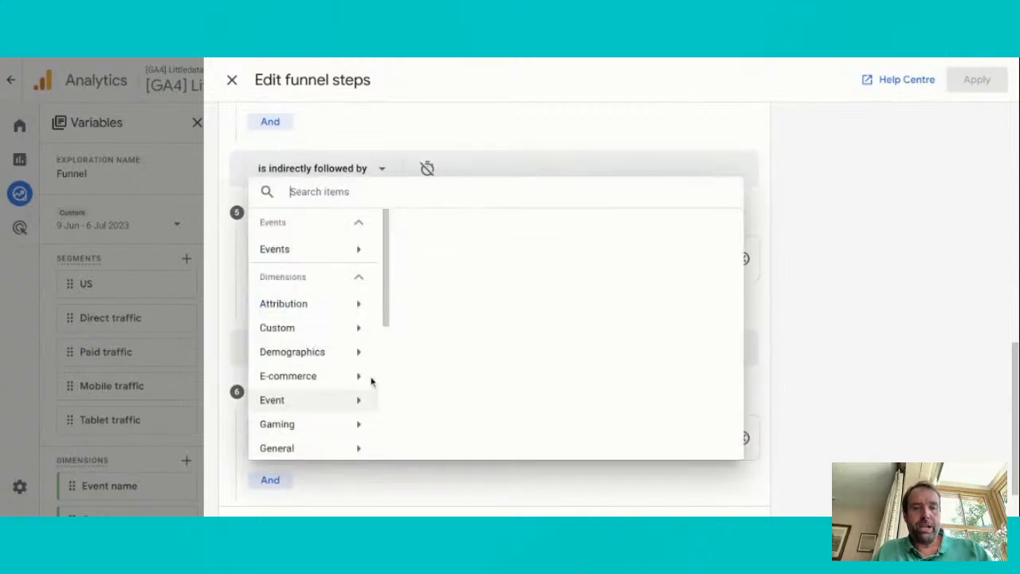
{"action": "left_click", "coordinate": [323, 252]}
{"action": "scroll", "coordinate": [495, 359], "scroll_direction": "down", "scroll_amount": 1}
{"action": "scroll", "coordinate": [495, 359], "scroll_direction": "down", "scroll_amount": 2}
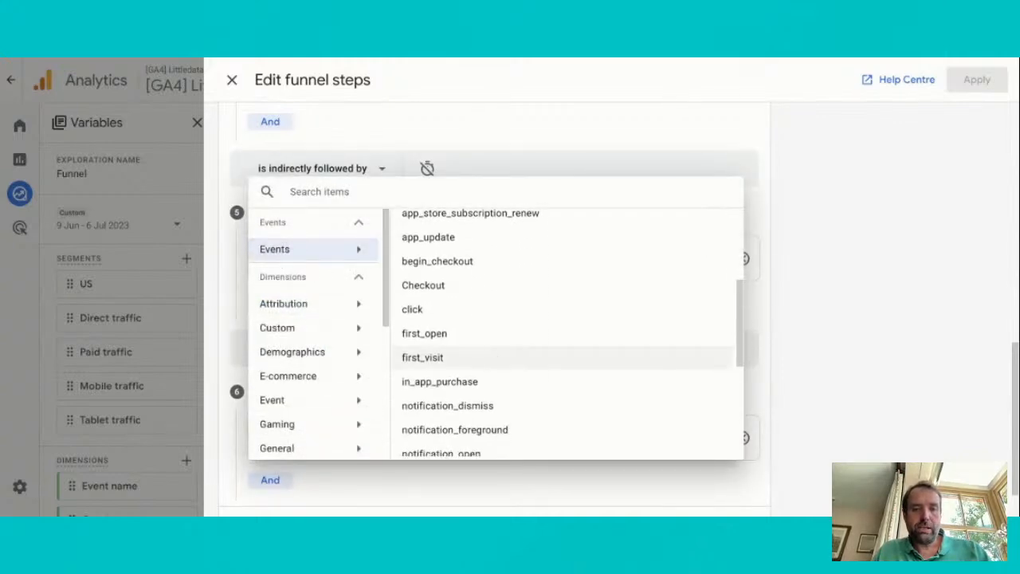
{"action": "scroll", "coordinate": [495, 359], "scroll_direction": "down", "scroll_amount": 4}
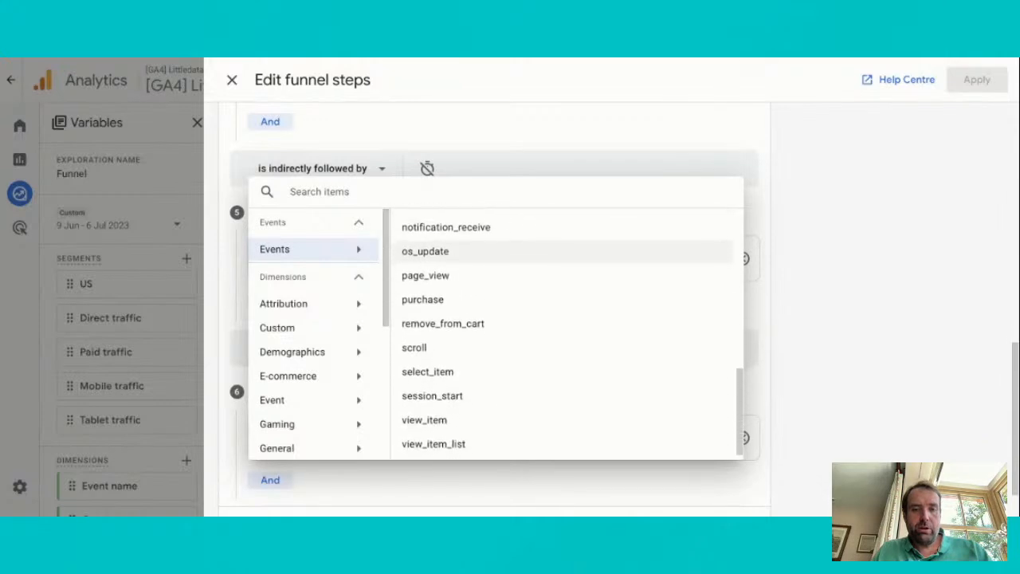
{"action": "scroll", "coordinate": [495, 347], "scroll_direction": "up", "scroll_amount": 3}
{"action": "scroll", "coordinate": [495, 348], "scroll_direction": "up", "scroll_amount": 4}
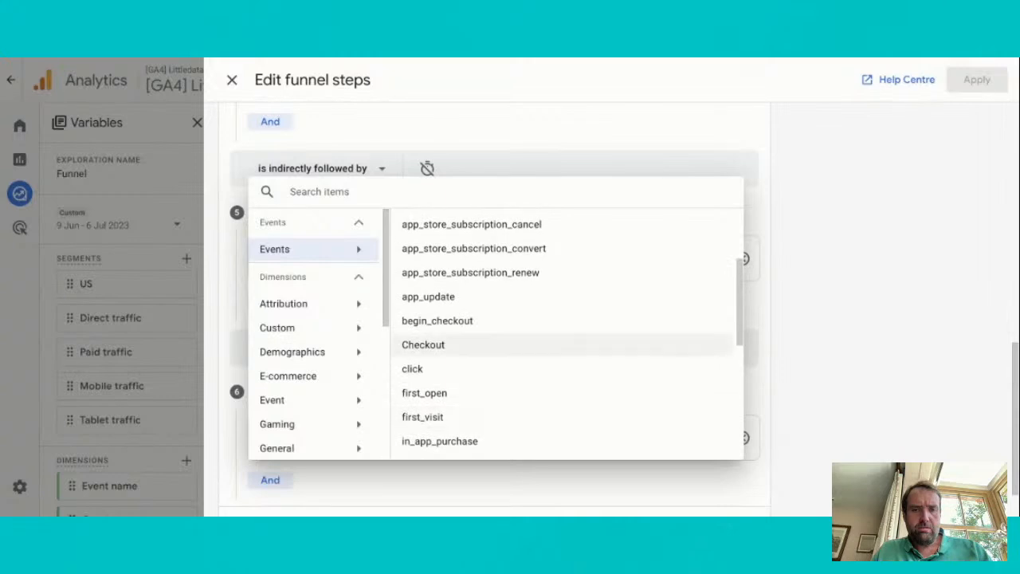
{"action": "scroll", "coordinate": [495, 348], "scroll_direction": "up", "scroll_amount": 3}
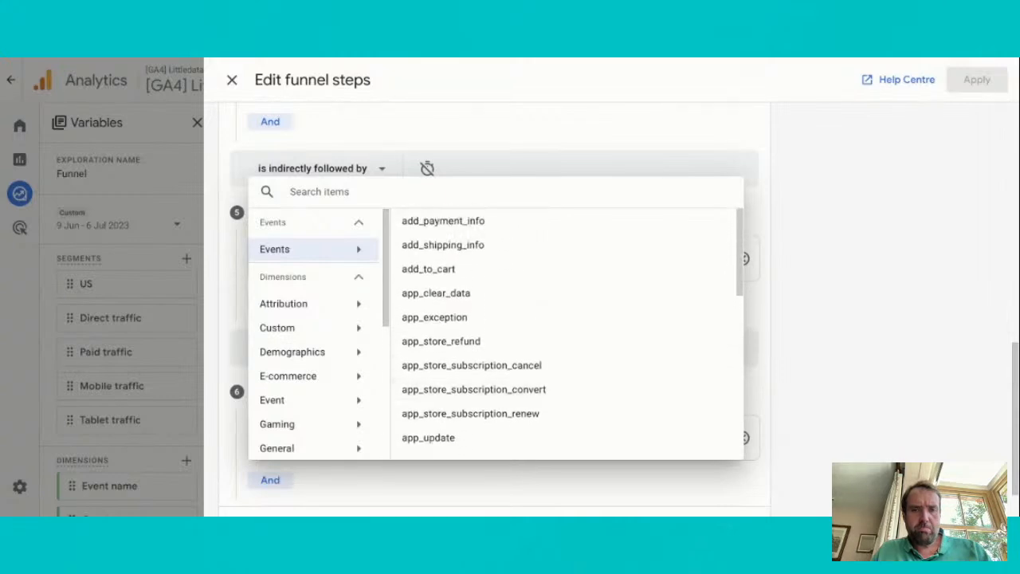
{"action": "left_click", "coordinate": [489, 243]}
{"action": "scroll", "coordinate": [417, 435], "scroll_direction": "down", "scroll_amount": 1}
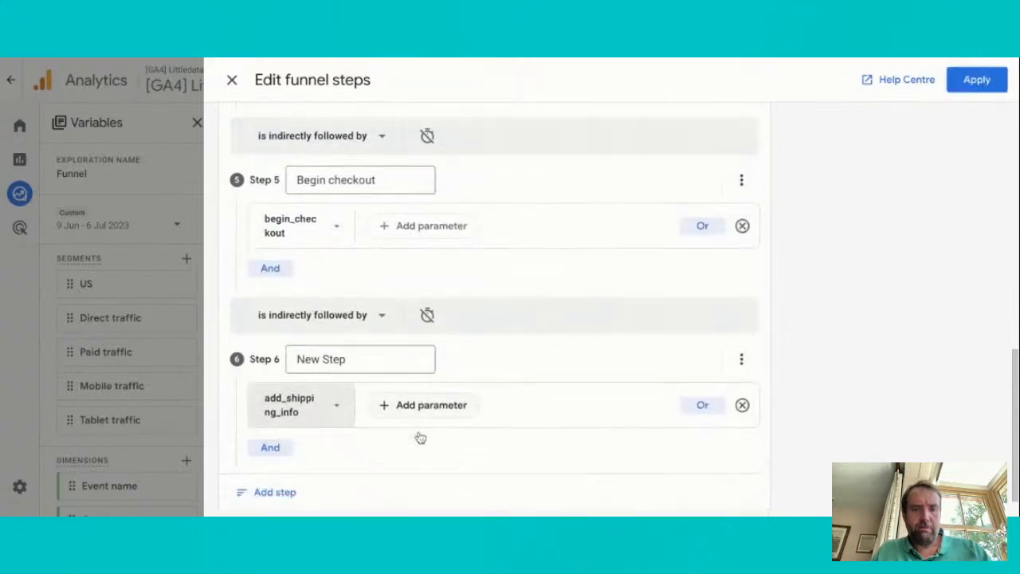
Append a seventh funnel step and name the sixth one "Add shipping info"
{"action": "left_click", "coordinate": [283, 468]}
{"action": "left_click", "coordinate": [342, 335]}
{"action": "triple_click", "coordinate": [342, 334]}
{"action": "type", "text": "Add shipping info"}
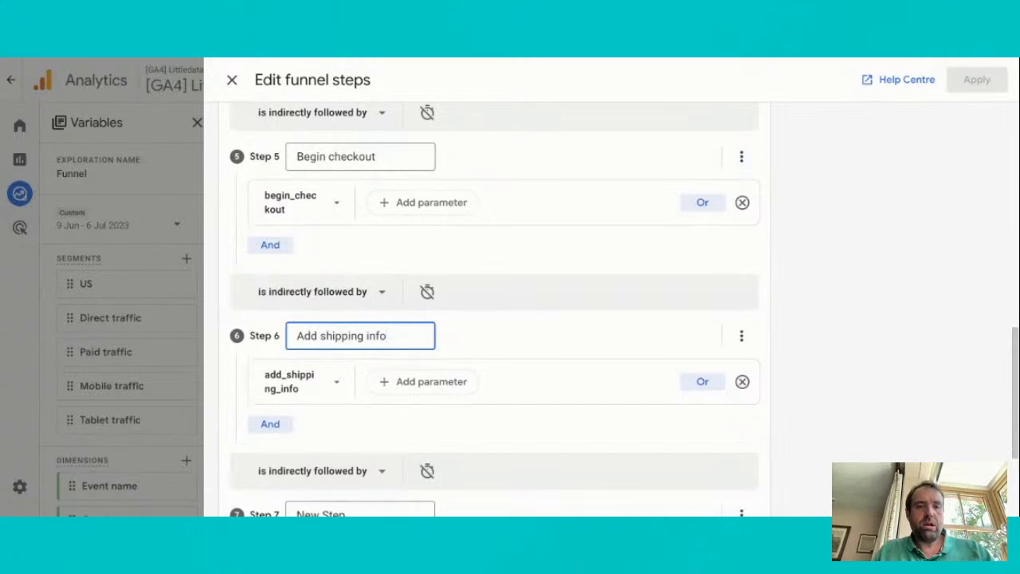
Name the seventh funnel step "Add payment info" and set its condition to the add_payment_info event
{"action": "scroll", "coordinate": [494, 334], "scroll_direction": "down", "scroll_amount": 3}
{"action": "left_click", "coordinate": [325, 336]}
{"action": "triple_click", "coordinate": [326, 335]}
{"action": "type", "text": "Add payment info"}
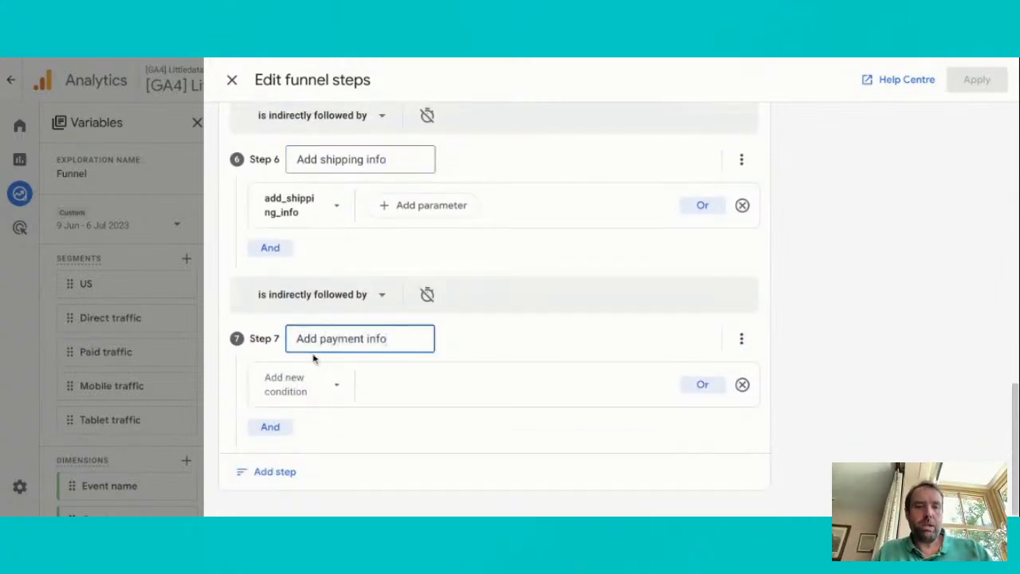
{"action": "left_click", "coordinate": [303, 384]}
{"action": "left_click", "coordinate": [350, 197]}
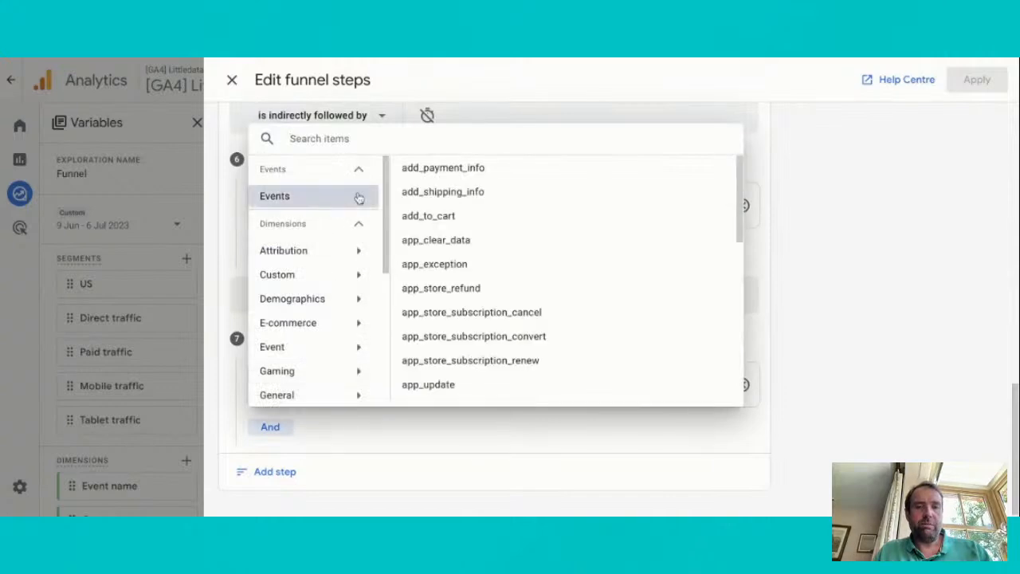
{"action": "left_click", "coordinate": [455, 177]}
Review the funnel steps from Session start onward and apply them to the exploration
{"action": "scroll", "coordinate": [487, 356], "scroll_direction": "up", "scroll_amount": 8}
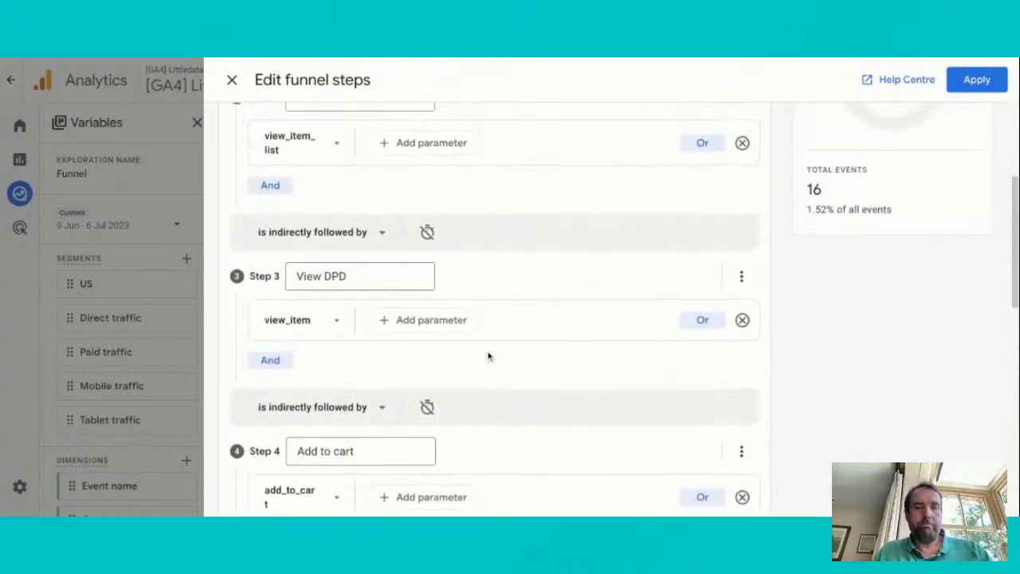
{"action": "scroll", "coordinate": [489, 356], "scroll_direction": "up", "scroll_amount": 3}
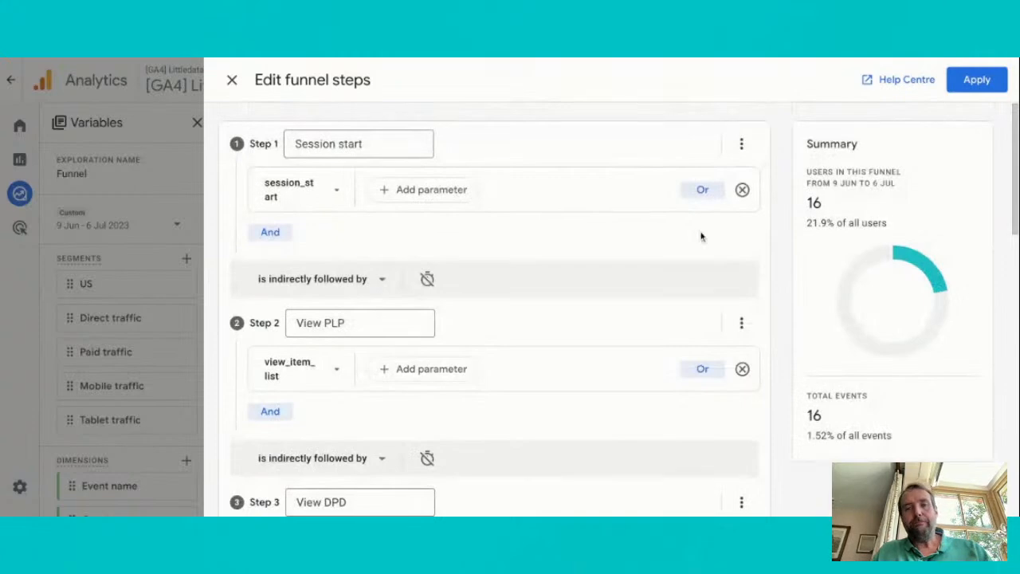
{"action": "left_click", "coordinate": [977, 83]}
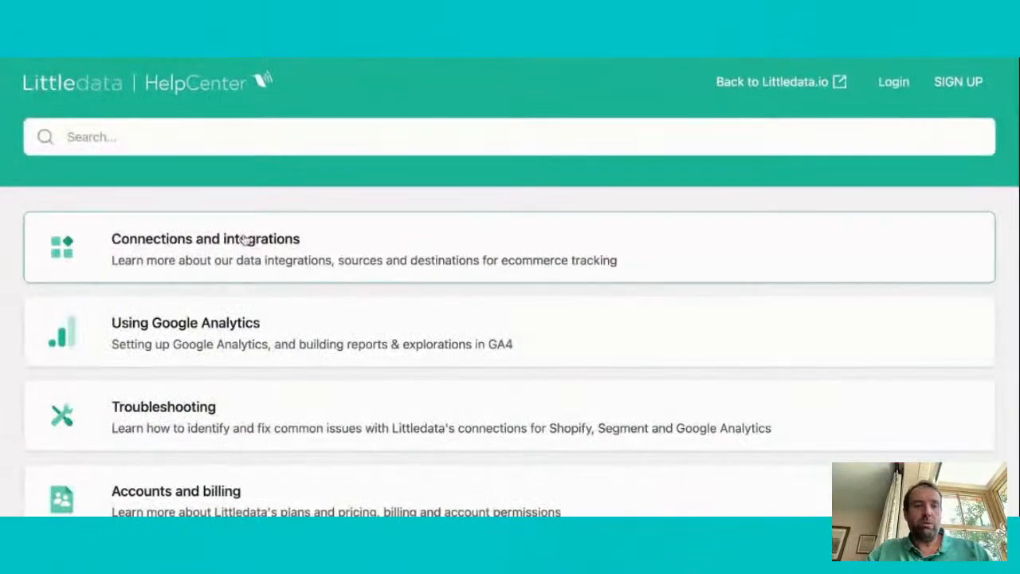
In the Littledata Help Center, open the article on how the Shopify to Google Analytics 4 connection works
{"action": "left_click", "coordinate": [259, 243]}
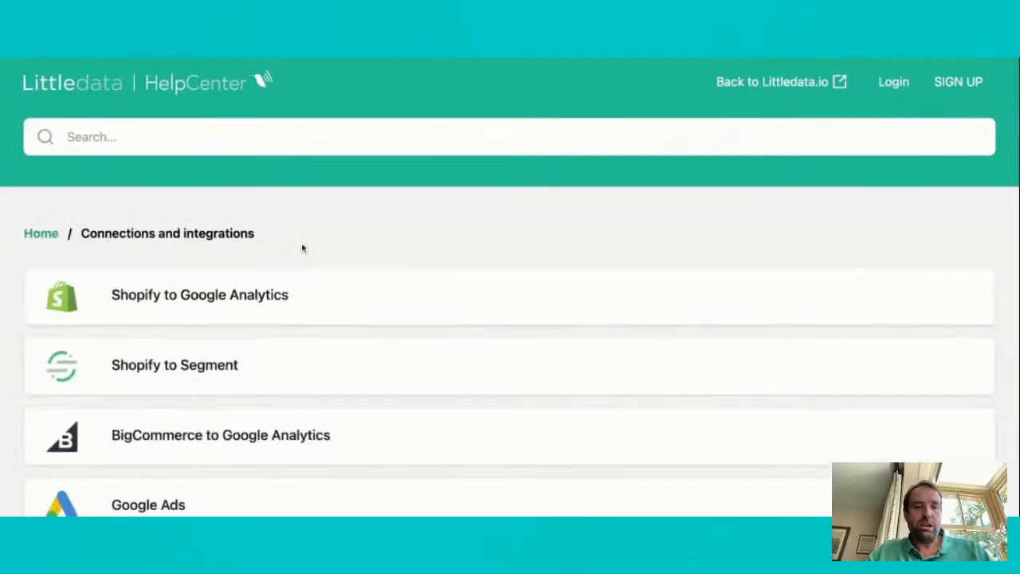
{"action": "left_click", "coordinate": [220, 320]}
{"action": "left_click", "coordinate": [256, 359]}
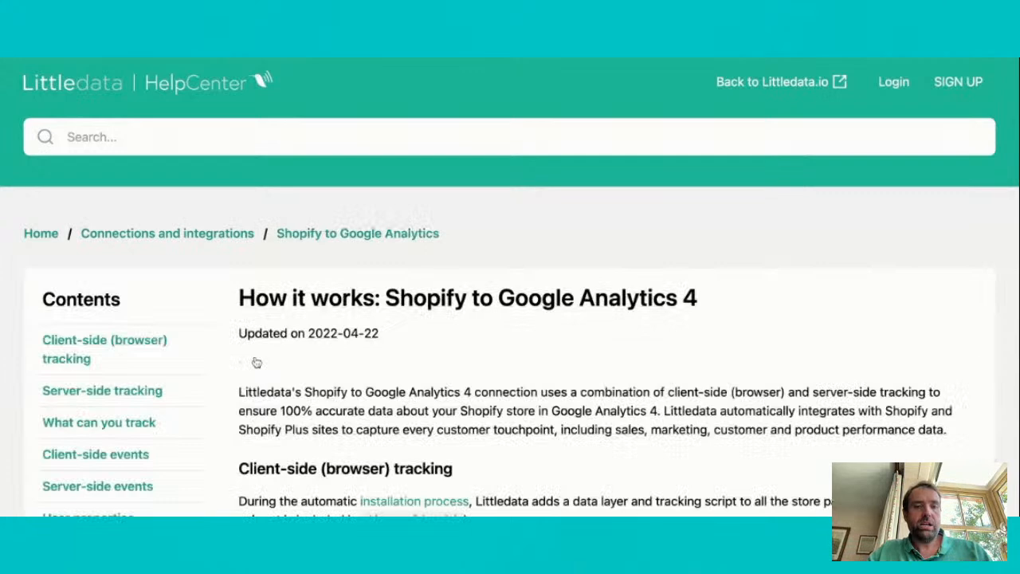
{"action": "scroll", "coordinate": [256, 363], "scroll_direction": "down", "scroll_amount": 3}
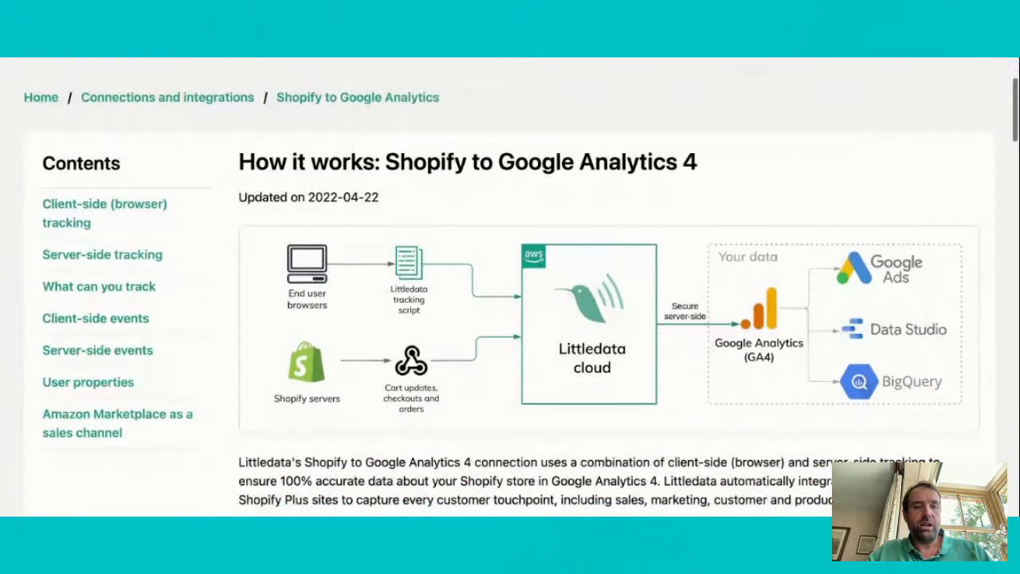
Examine the article's client-side and server-side event lists and its What can you track section
{"action": "left_click", "coordinate": [120, 311]}
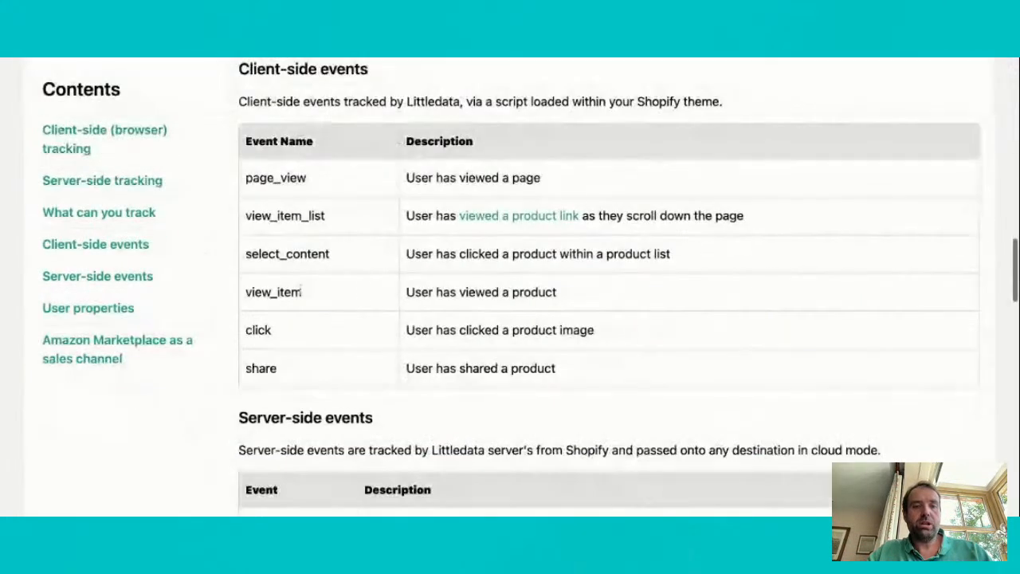
{"action": "left_click", "coordinate": [152, 279]}
{"action": "scroll", "coordinate": [430, 287], "scroll_direction": "down", "scroll_amount": 2}
{"action": "scroll", "coordinate": [430, 287], "scroll_direction": "up", "scroll_amount": 10}
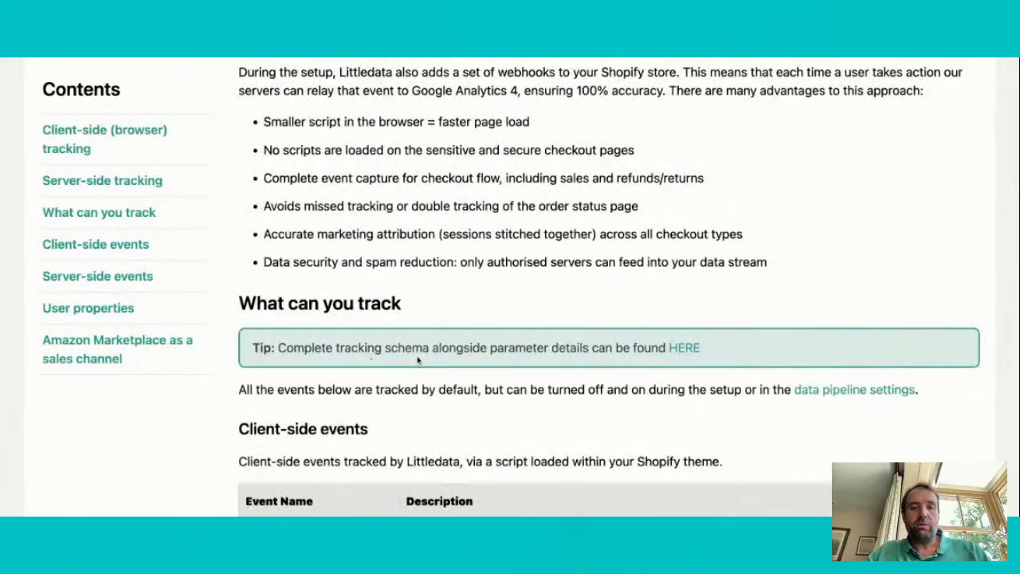